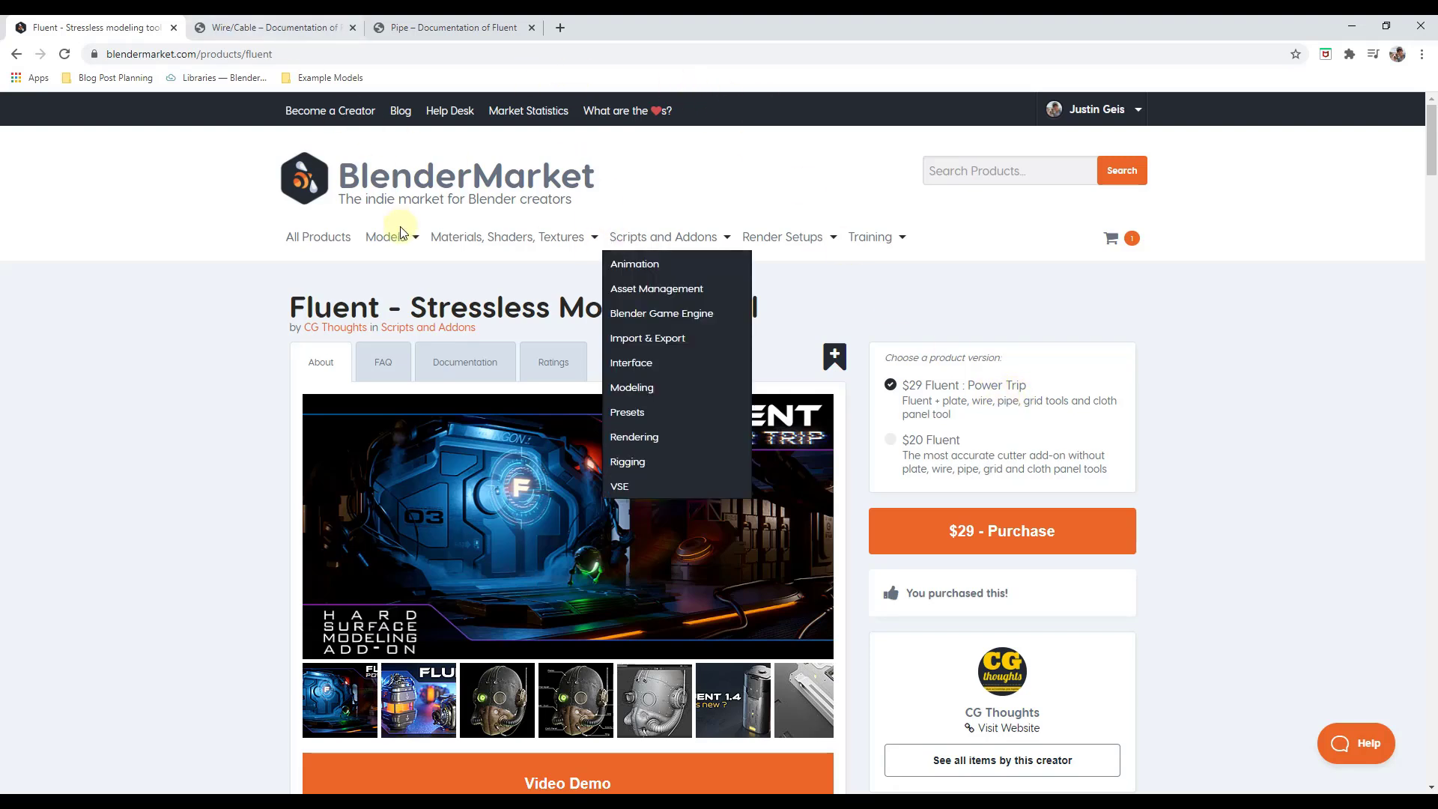
- Review the Fluent add-on's documentation, including its Wire/Cable and Pipe pages
{"action": "left_click", "coordinate": [471, 365]}
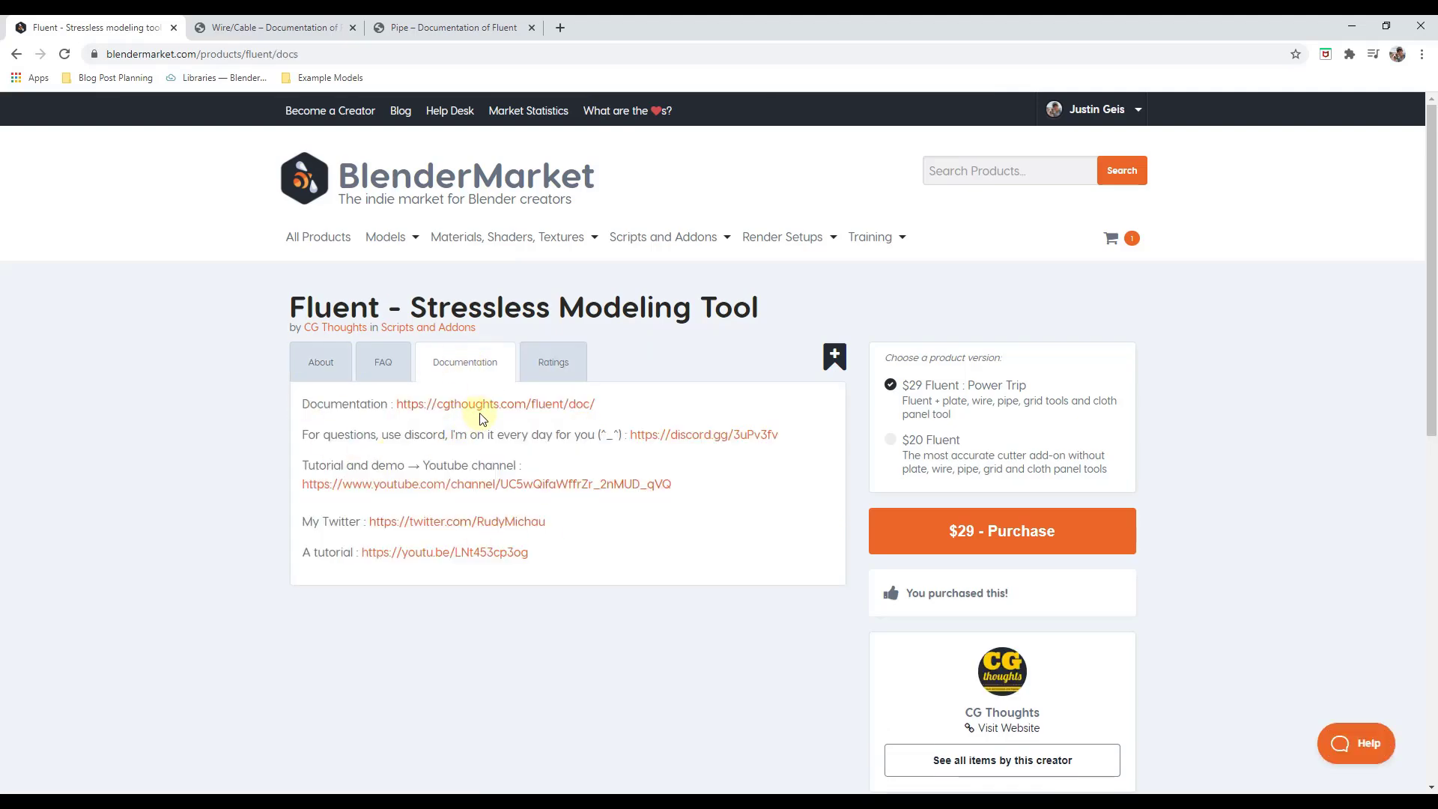
{"action": "left_click", "coordinate": [233, 28]}
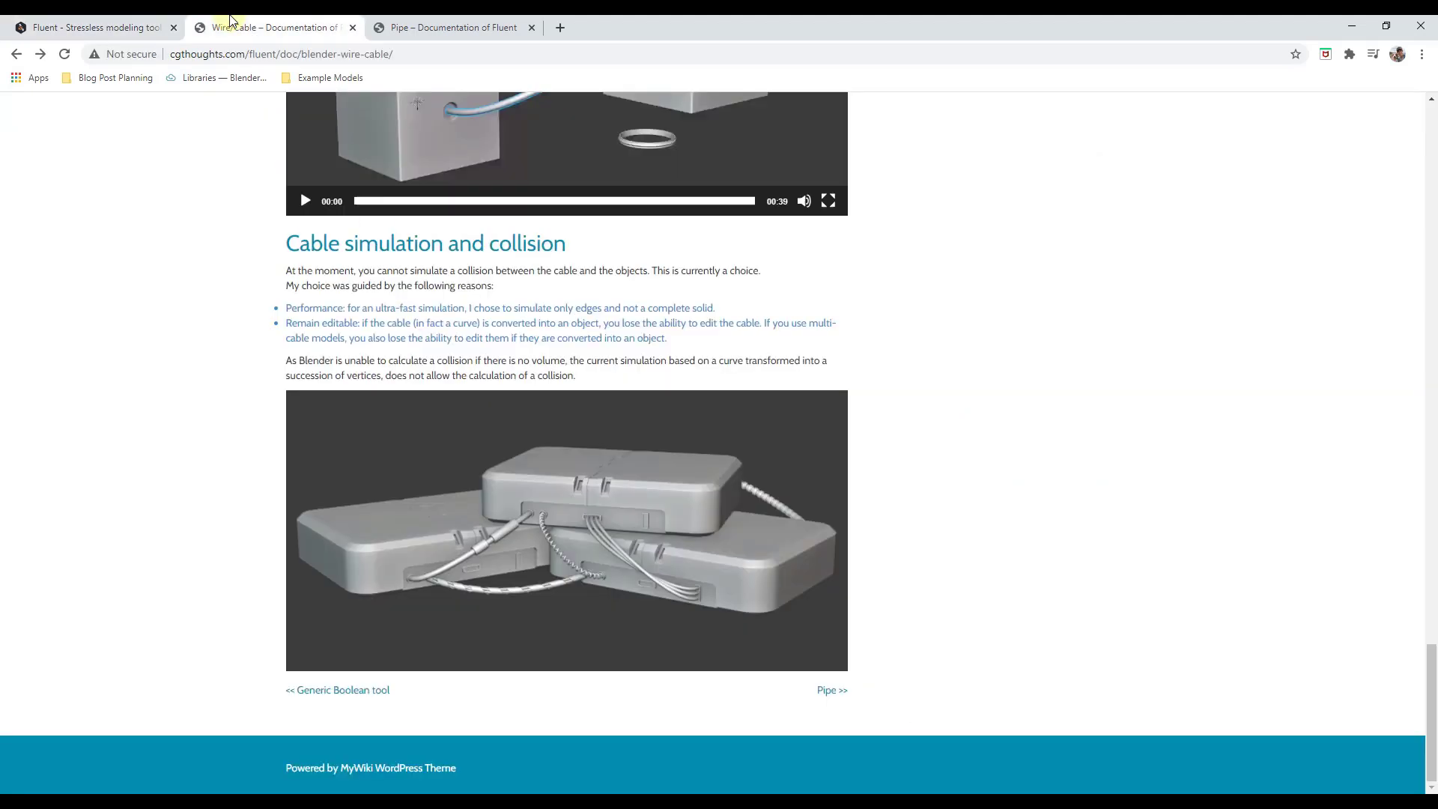
{"action": "left_click", "coordinate": [428, 27]}
{"action": "left_click", "coordinate": [283, 27]}
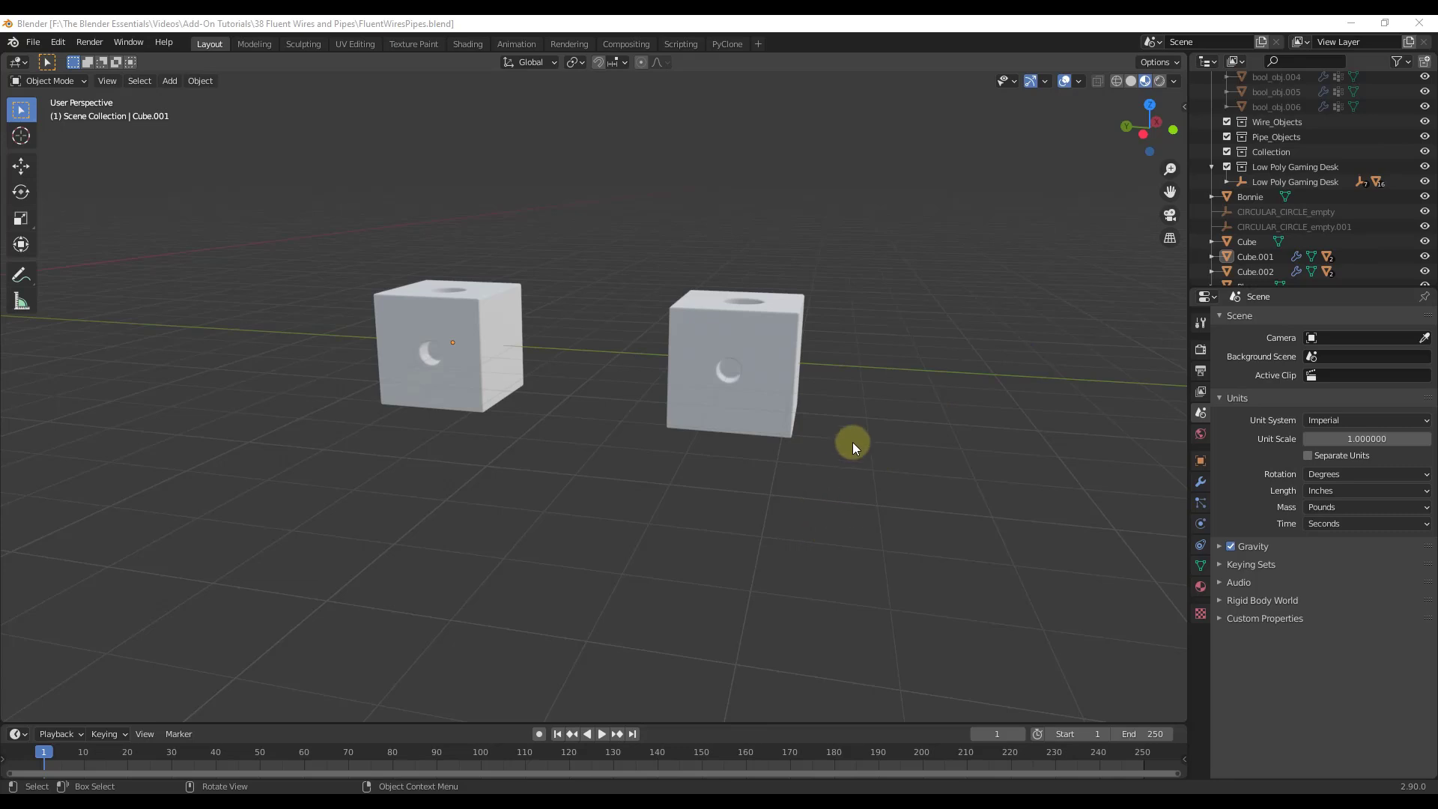
- In Blender, create a Fluent wire running from the top hole of one cube to the top hole of the other
{"action": "middle_click_drag", "start_coordinate": [853, 443], "coordinate": [781, 446]}
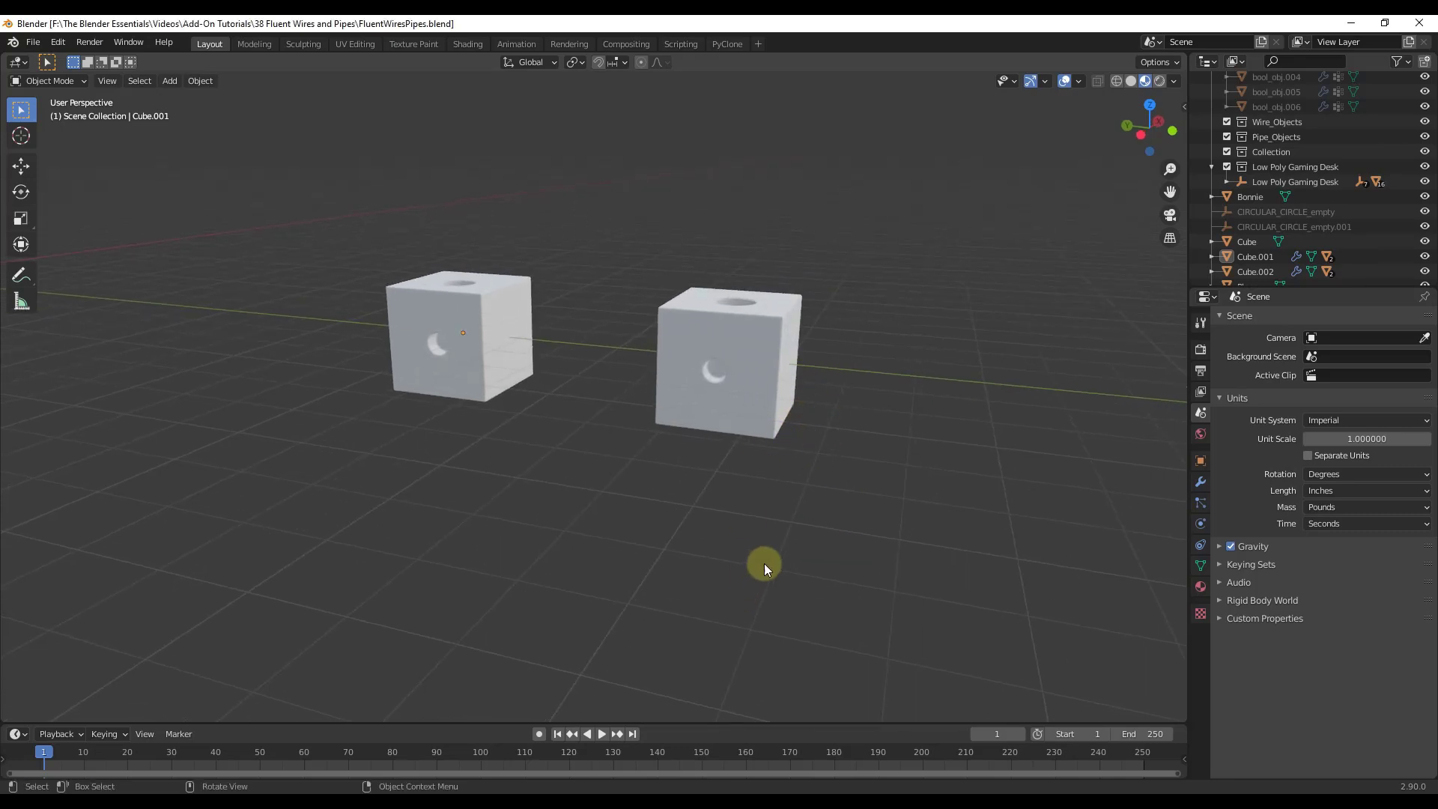
{"action": "middle_click_drag", "start_coordinate": [705, 416], "coordinate": [673, 422]}
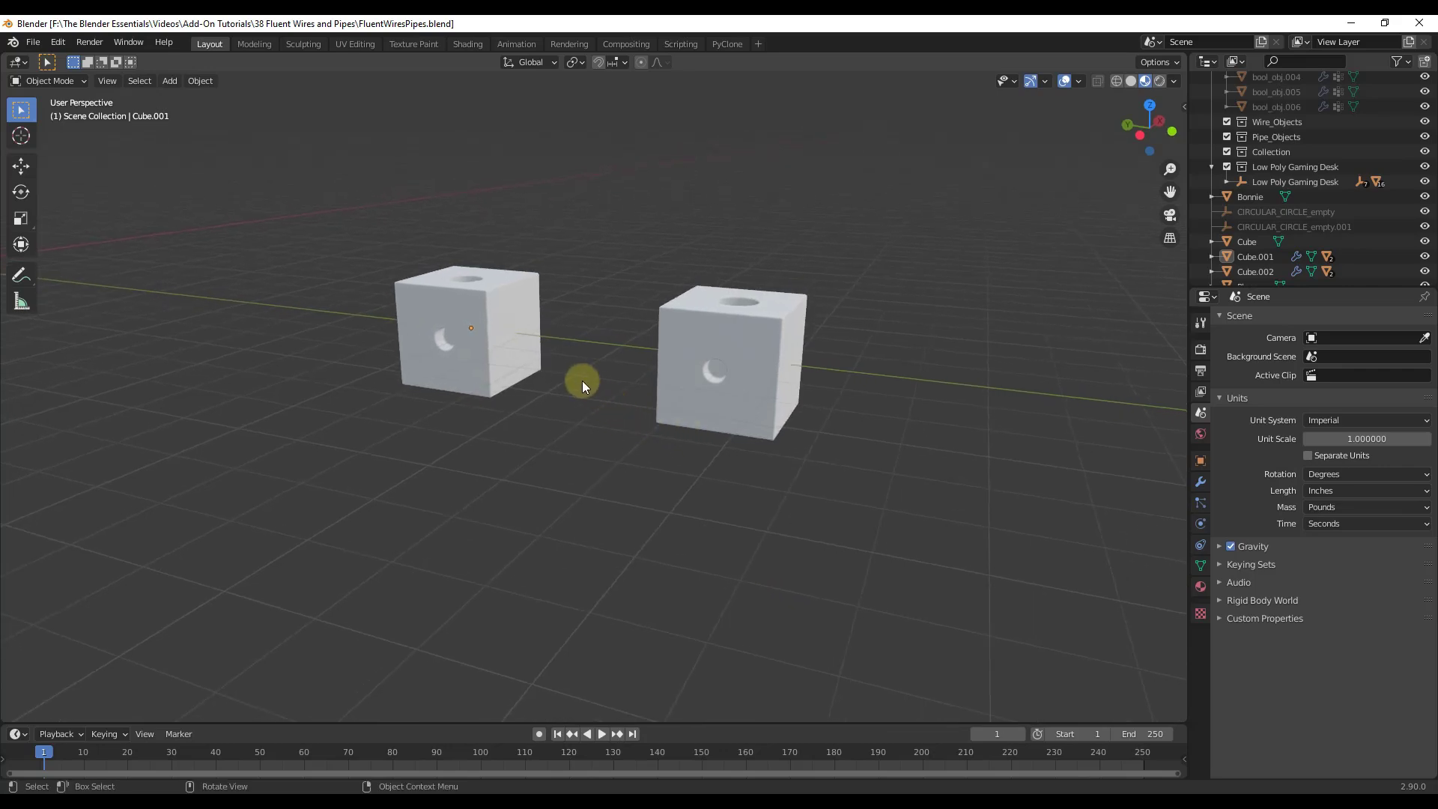
{"action": "key", "text": "f"}
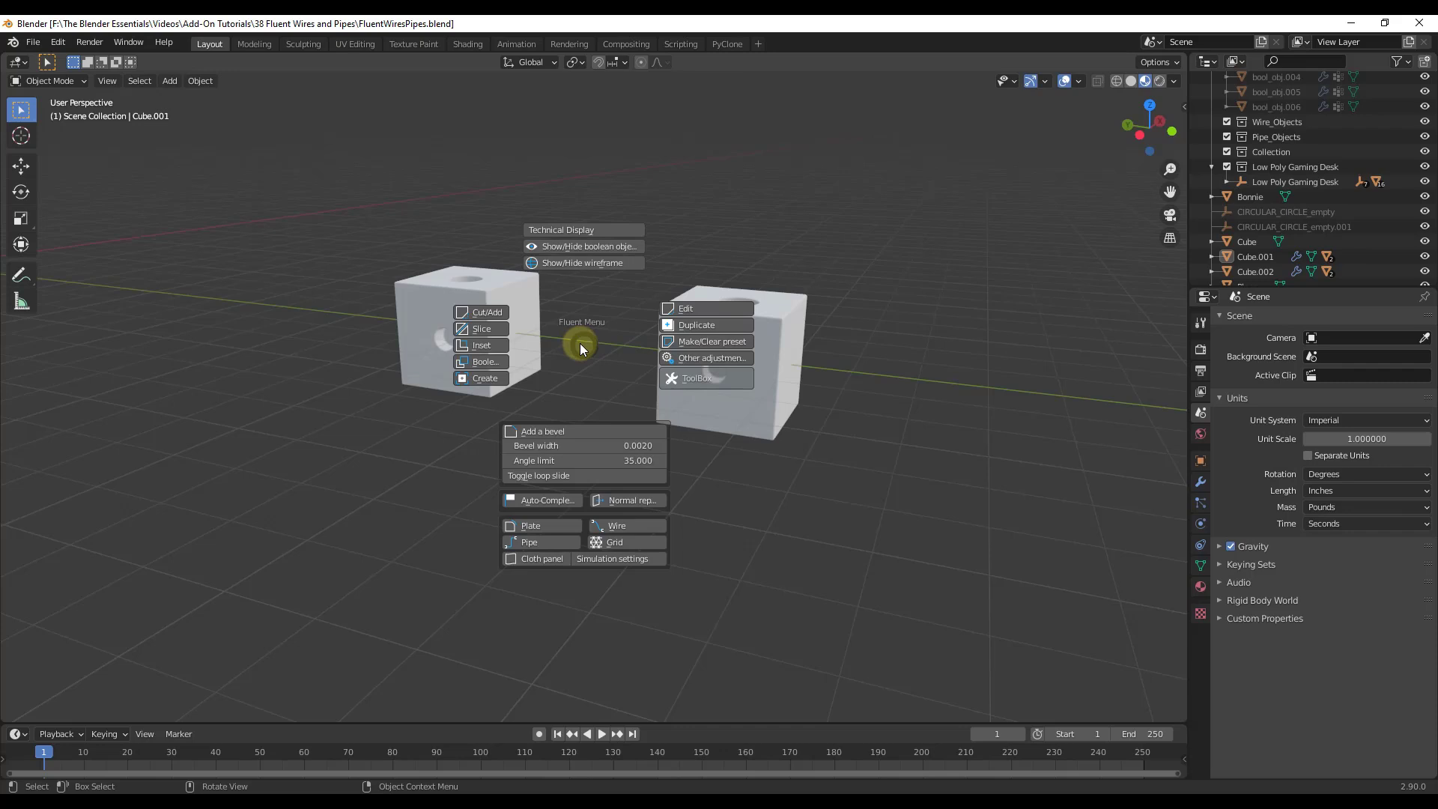
{"action": "left_click", "coordinate": [614, 527]}
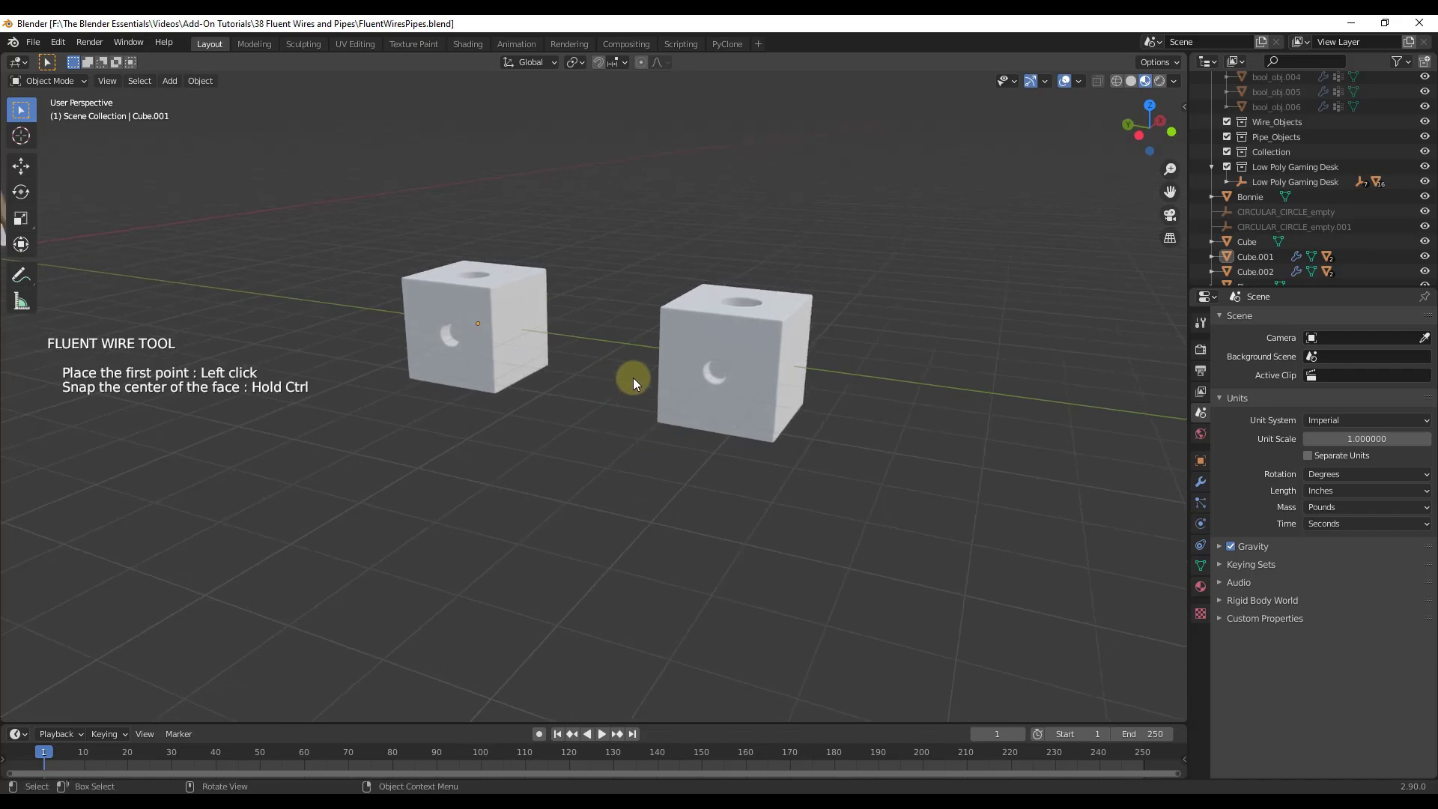
{"action": "middle_click_drag", "start_coordinate": [521, 294], "coordinate": [576, 289]}
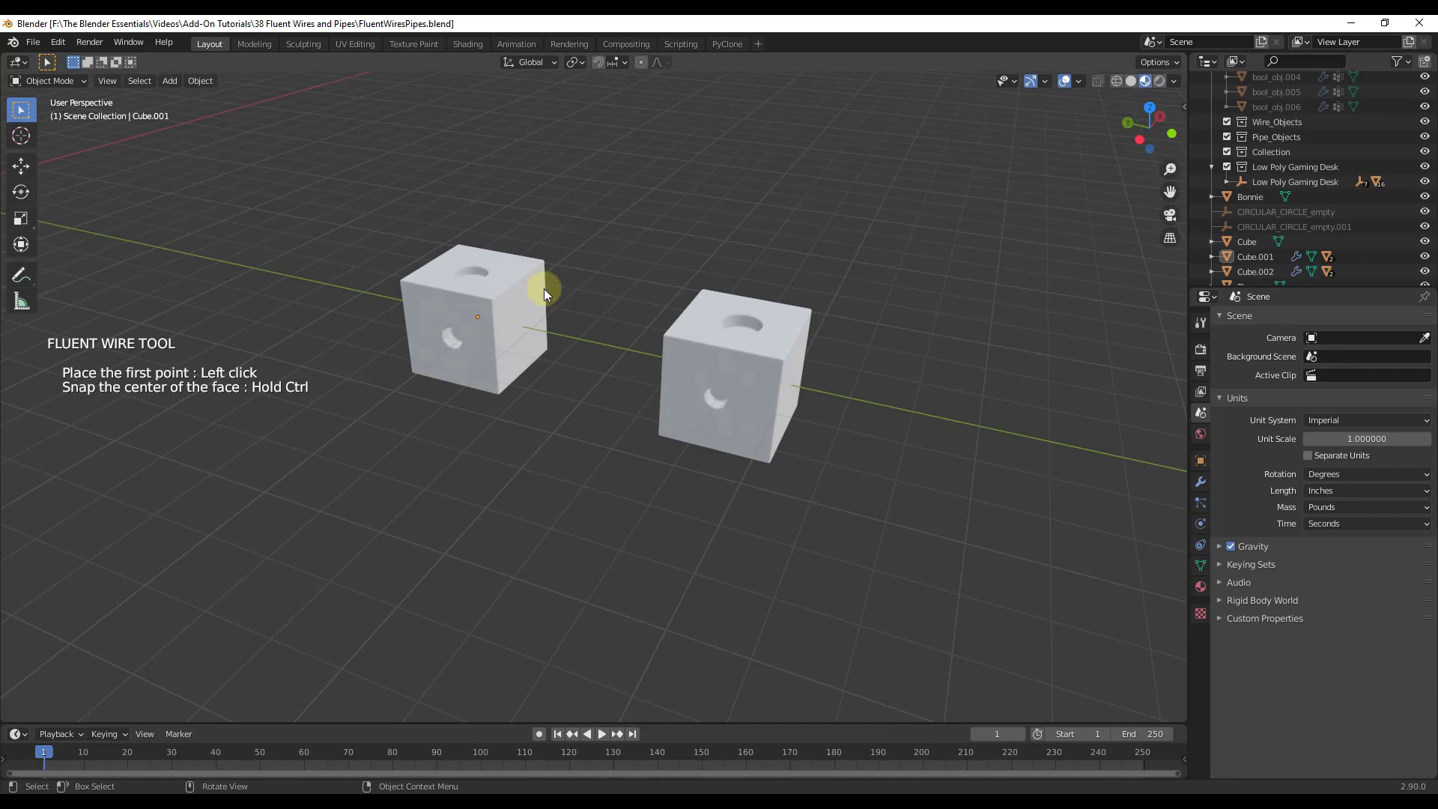
{"action": "middle_click_drag", "start_coordinate": [609, 320], "coordinate": [600, 411]}
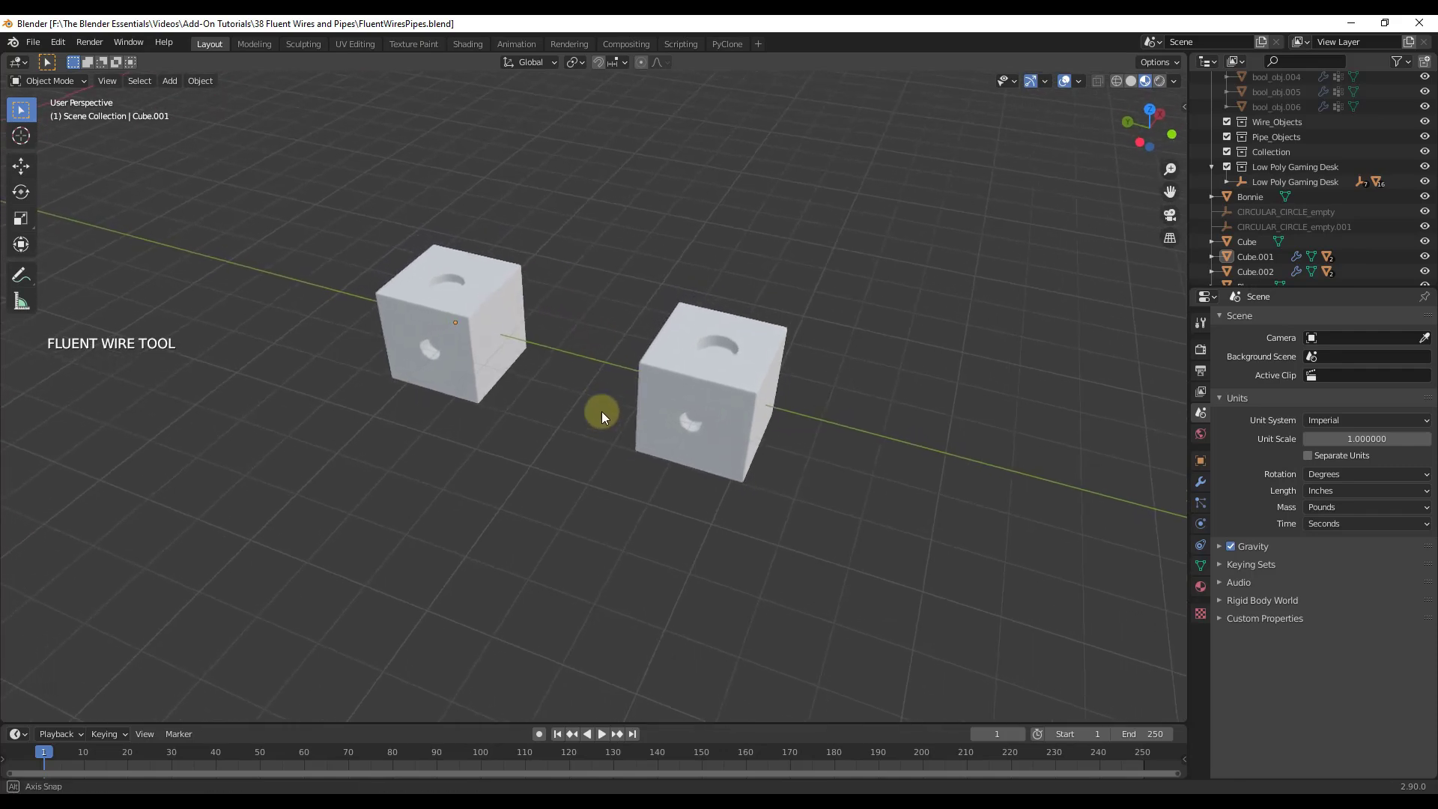
{"action": "left_click", "coordinate": [447, 287], "text": "ctrl"}
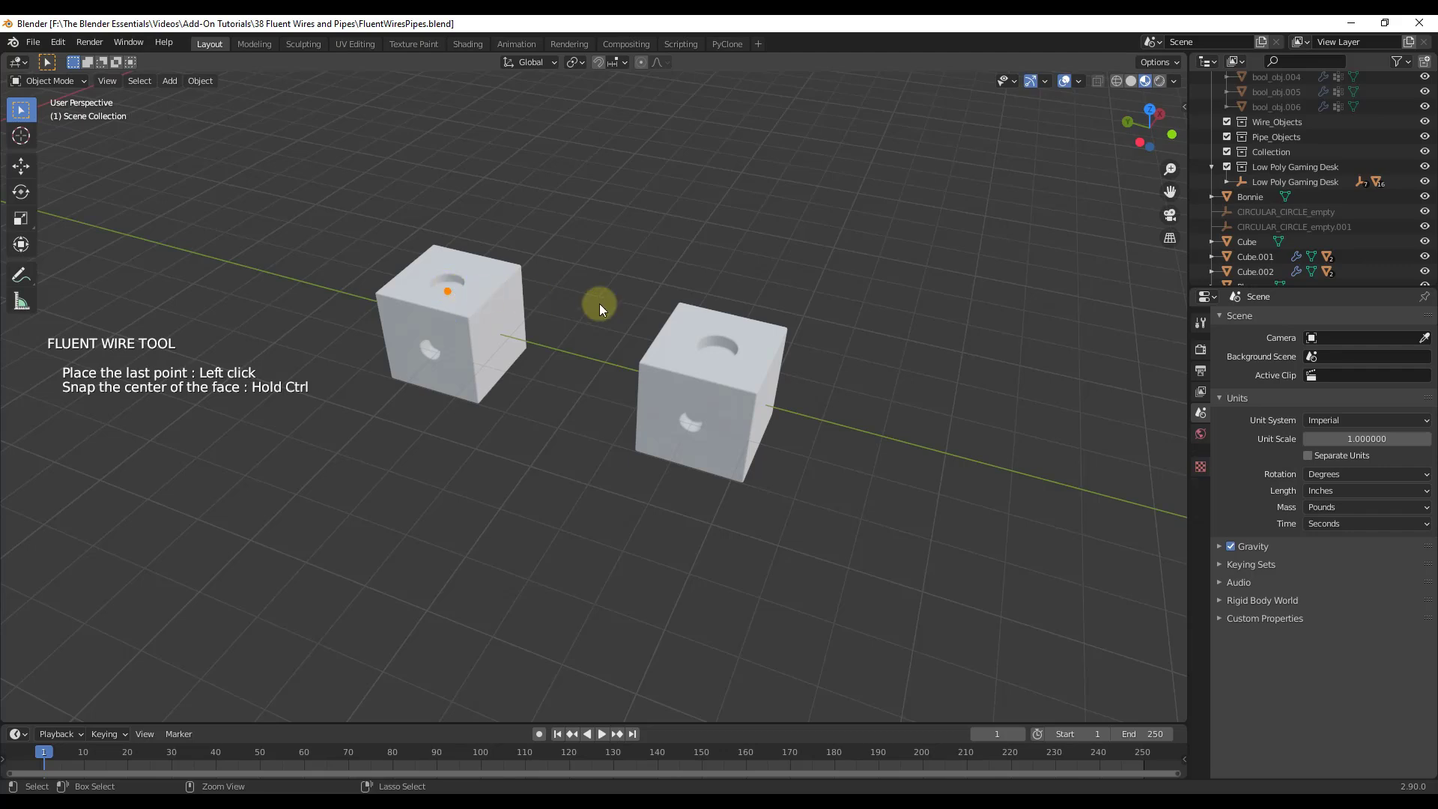
{"action": "left_click", "coordinate": [716, 350], "text": "ctrl"}
{"action": "middle_click_drag", "start_coordinate": [707, 540], "coordinate": [702, 326]}
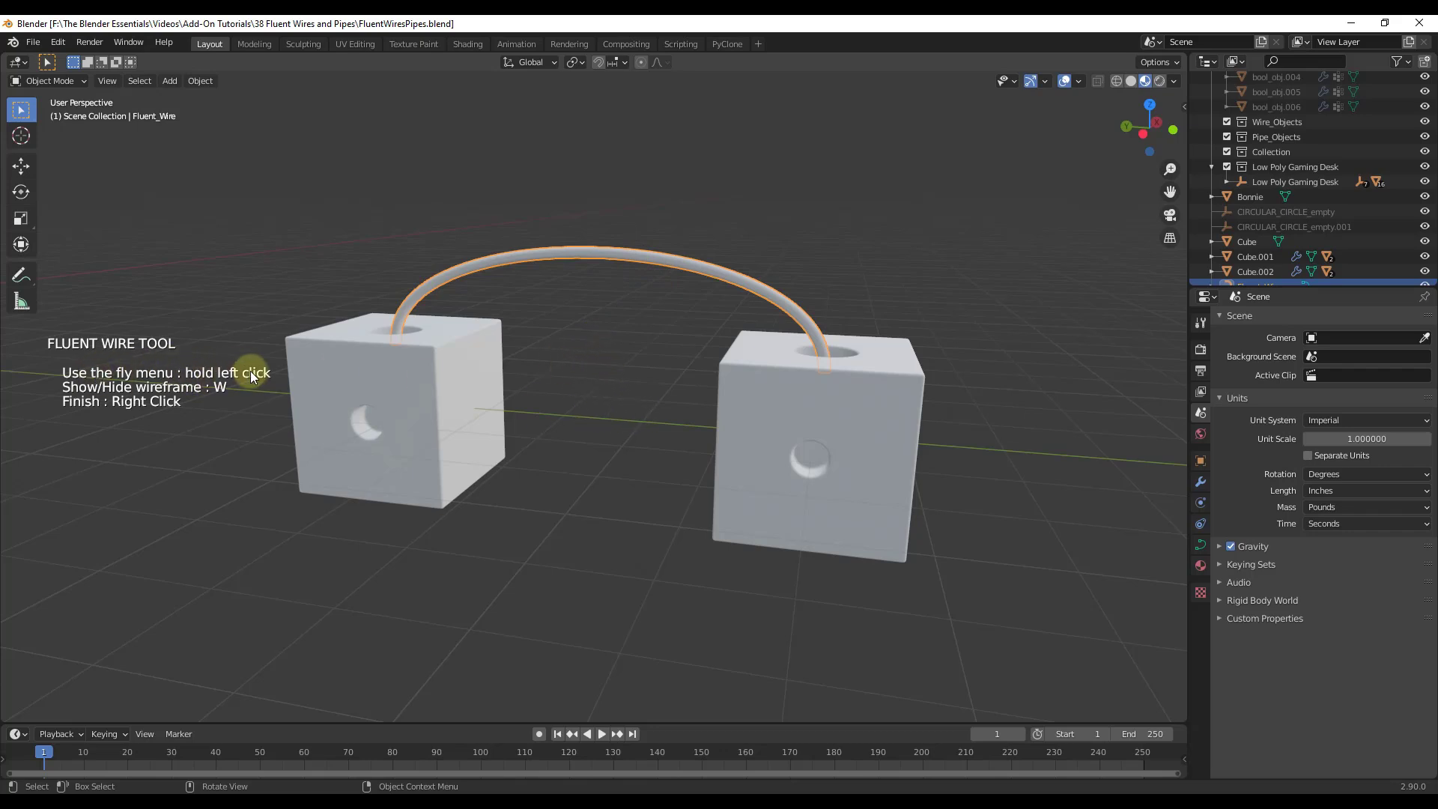
- Show the wire's wireframe and inspect its segments up close
{"action": "key", "text": "w"}
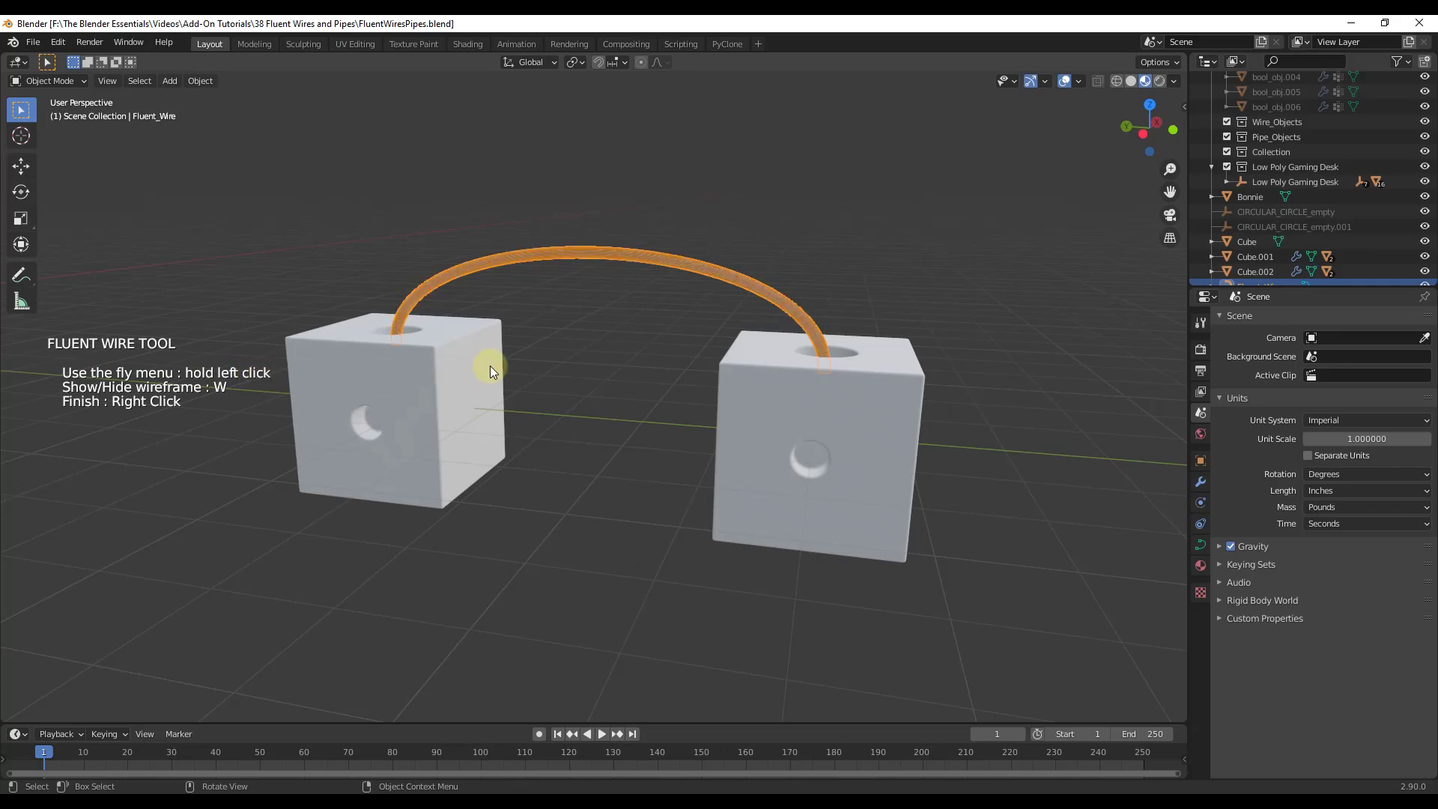
{"action": "scroll", "coordinate": [660, 268], "scroll_direction": "up", "scroll_amount": 2}
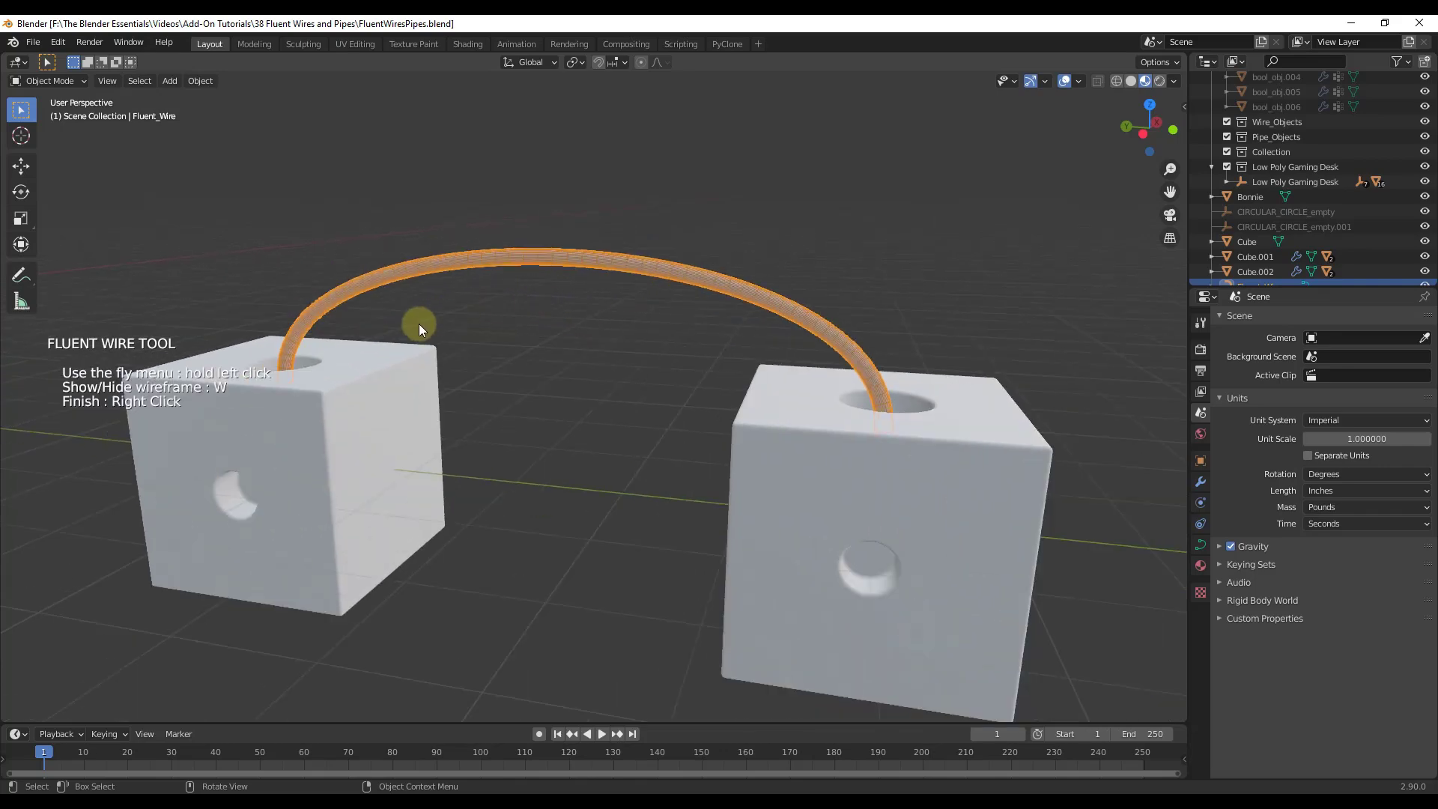
{"action": "scroll", "coordinate": [610, 266], "scroll_direction": "up", "scroll_amount": 3}
{"action": "scroll", "coordinate": [610, 269], "scroll_direction": "down", "scroll_amount": 3}
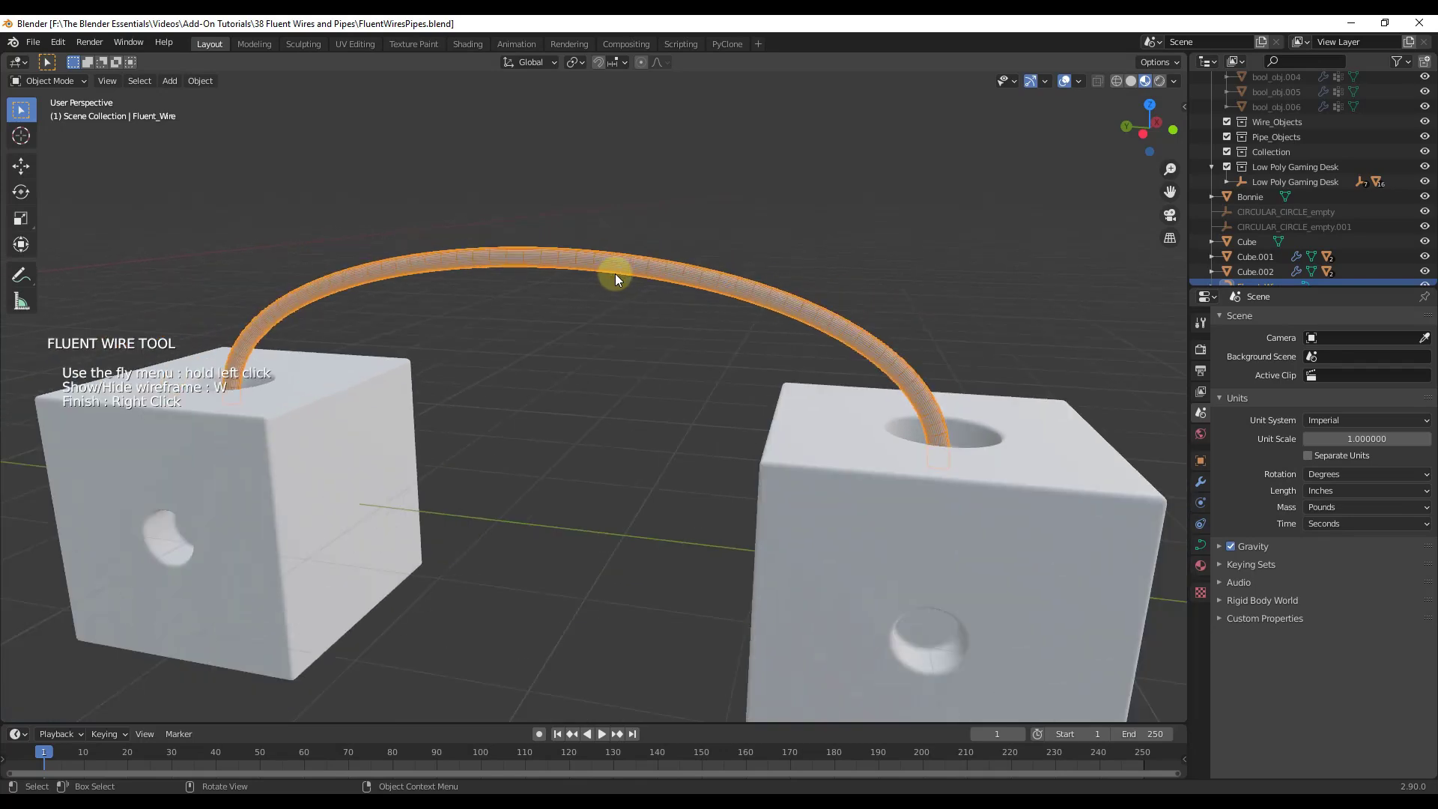
{"action": "middle_click_drag", "start_coordinate": [592, 452], "coordinate": [576, 473]}
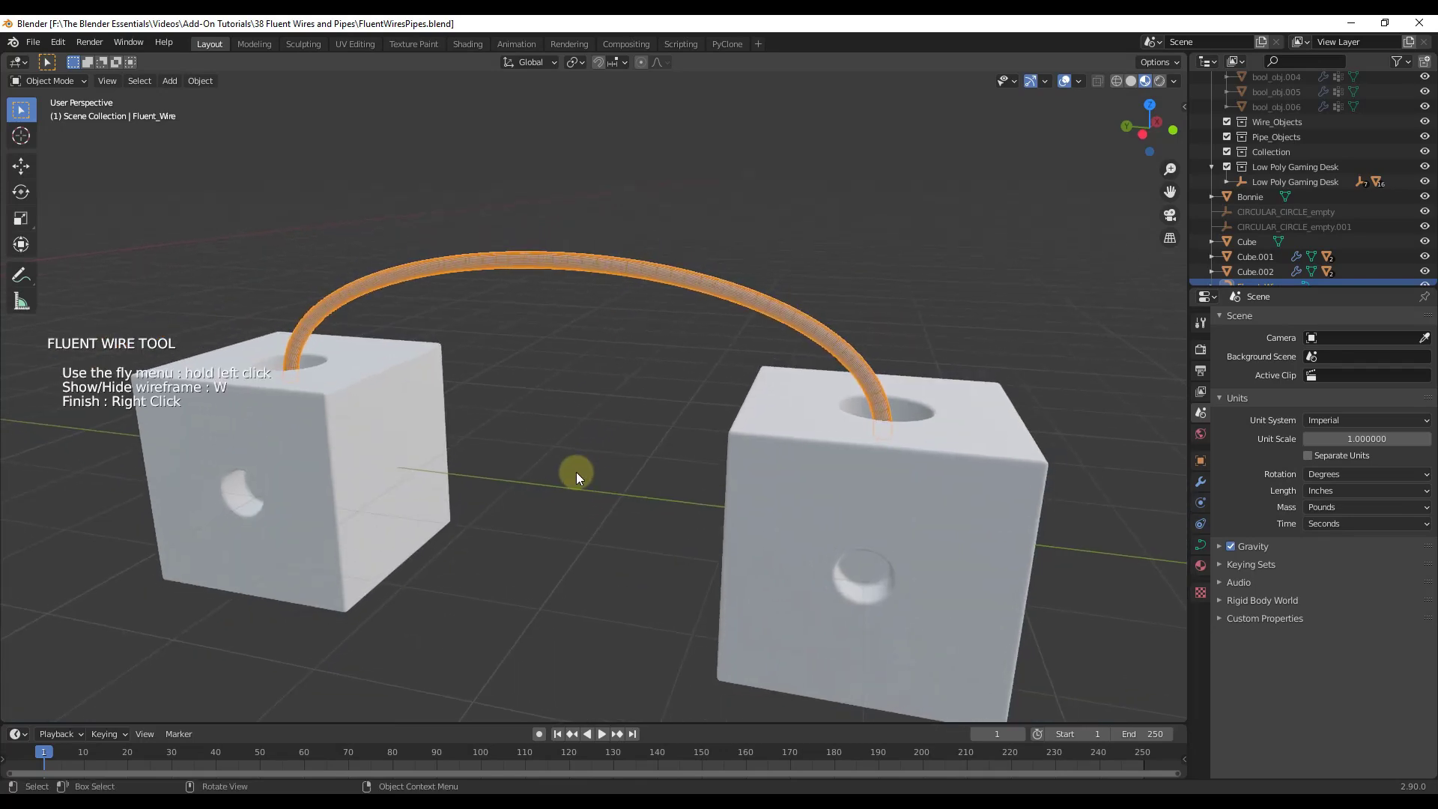
{"action": "left_click_drag", "start_coordinate": [576, 463], "coordinate": [575, 453]}
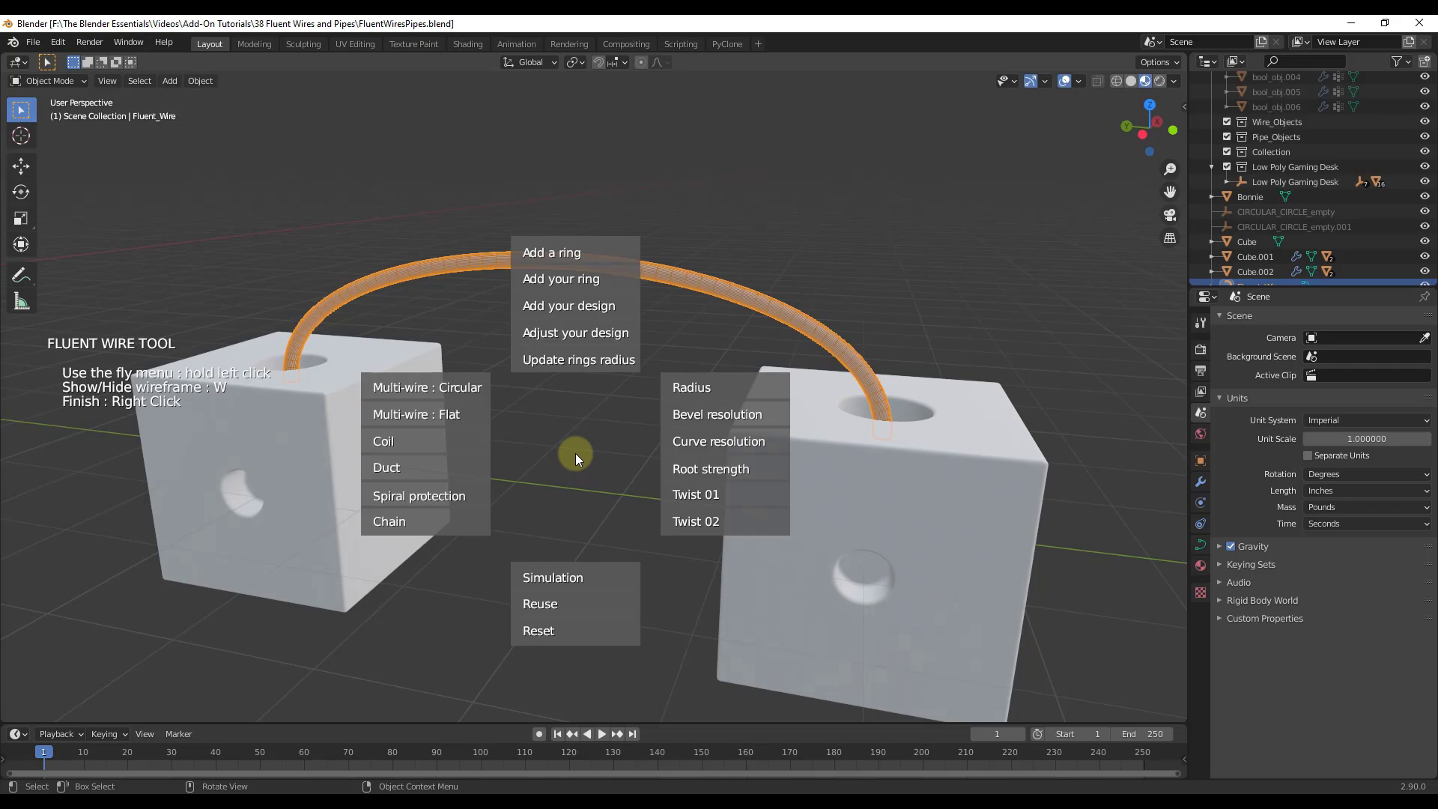
- Set the wire's bevel resolution to 12 and adjust its curve resolution along the arch
{"action": "left_click_drag", "start_coordinate": [579, 453], "coordinate": [838, 354]}
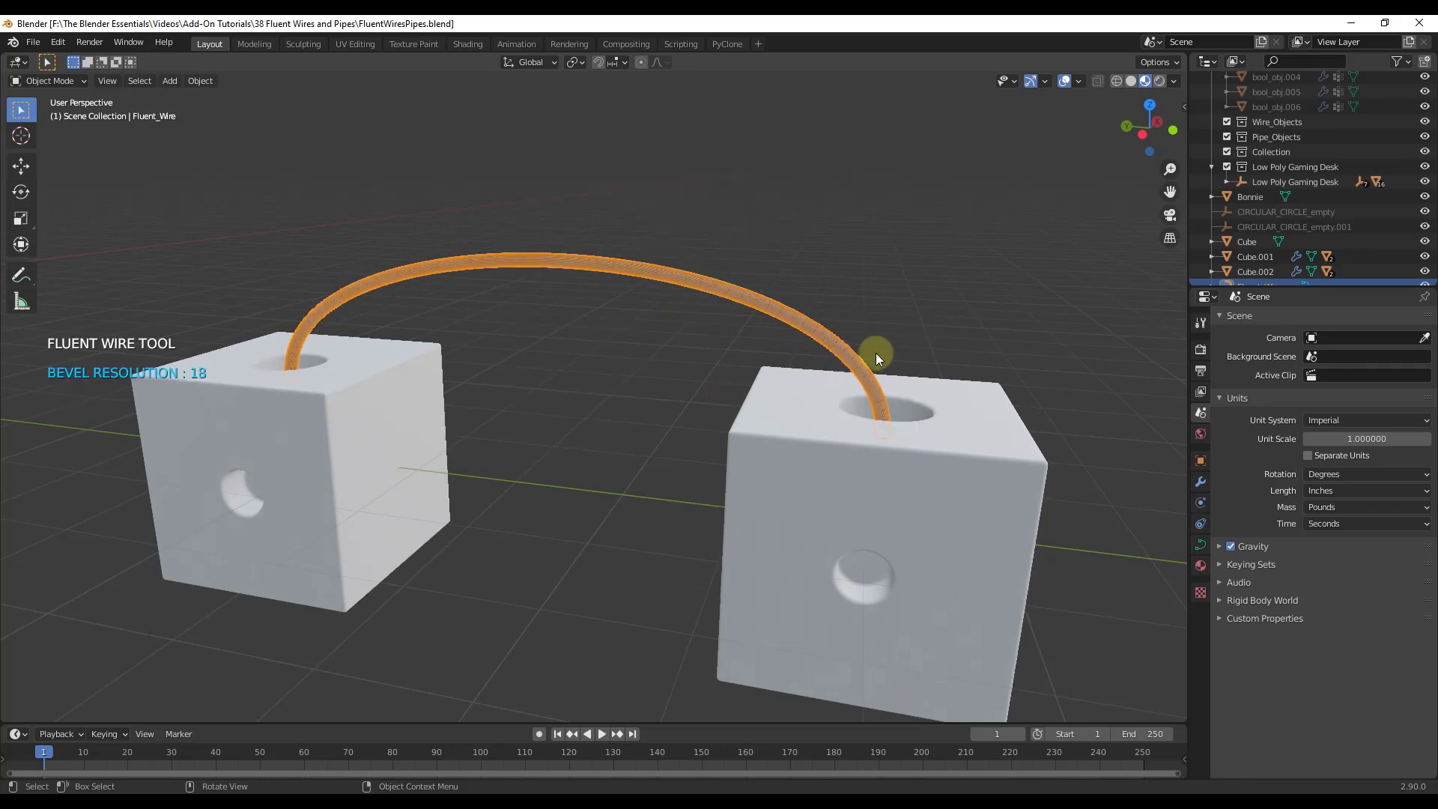
{"action": "scroll", "coordinate": [875, 354], "scroll_direction": "up", "scroll_amount": 6}
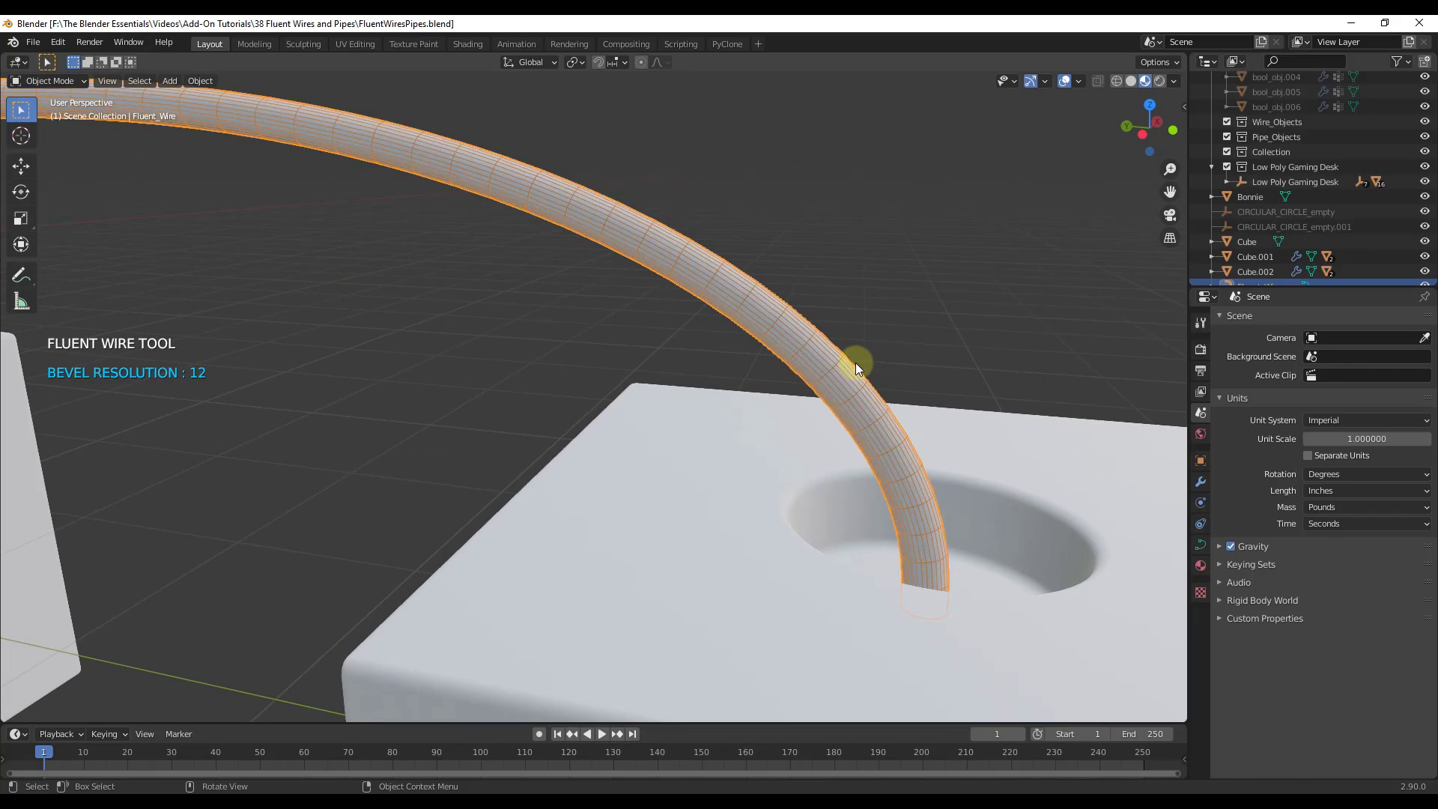
{"action": "scroll", "coordinate": [875, 379], "scroll_direction": "down", "scroll_amount": 6}
{"action": "left_click_drag", "start_coordinate": [633, 413], "coordinate": [779, 406]}
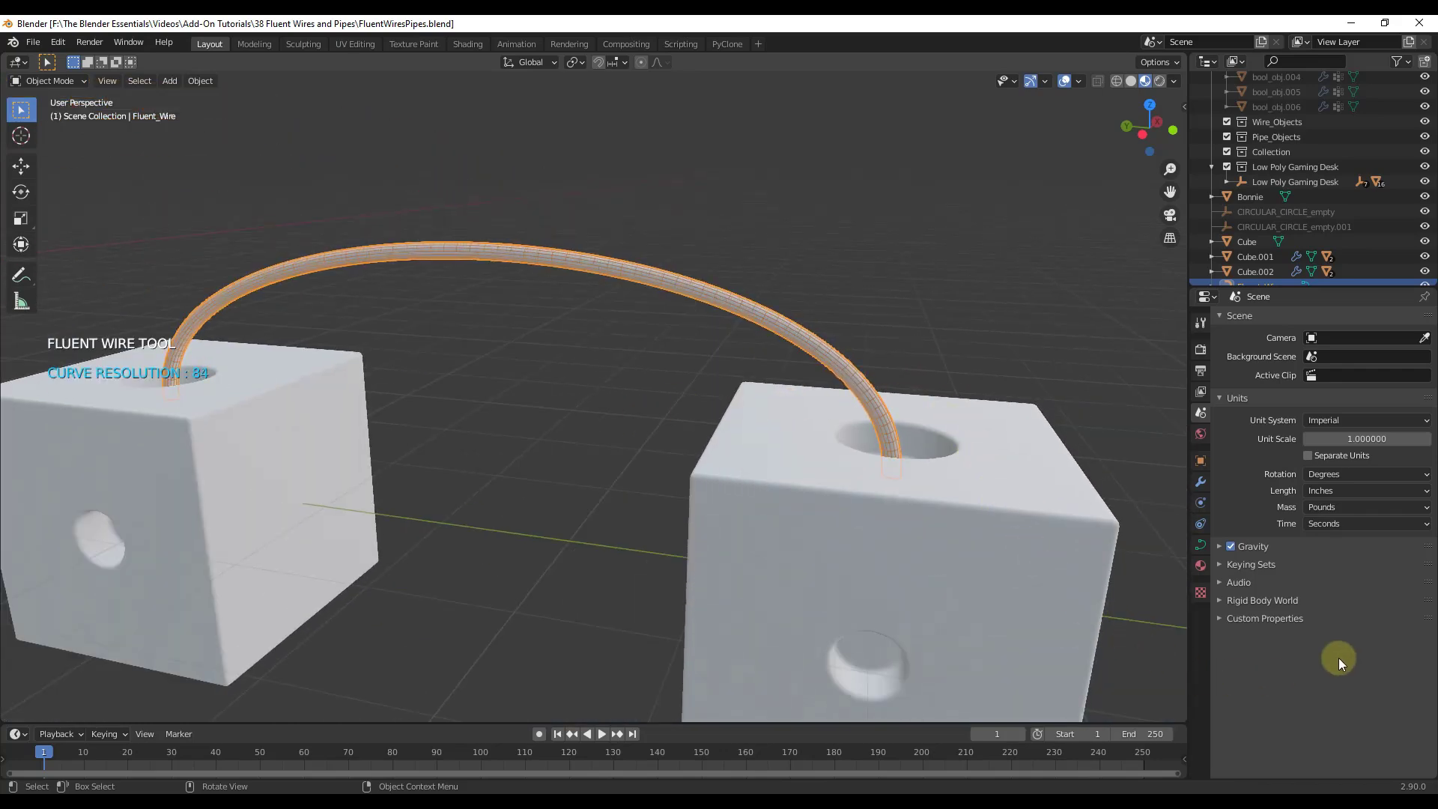
{"action": "left_click", "coordinate": [718, 504]}
- Reduce the wire's root strength to flatten its arch between the two cubes
{"action": "left_click_drag", "start_coordinate": [84, 329], "coordinate": [563, 320]}
{"action": "left_click", "coordinate": [680, 476]}
{"action": "left_click", "coordinate": [812, 494]}
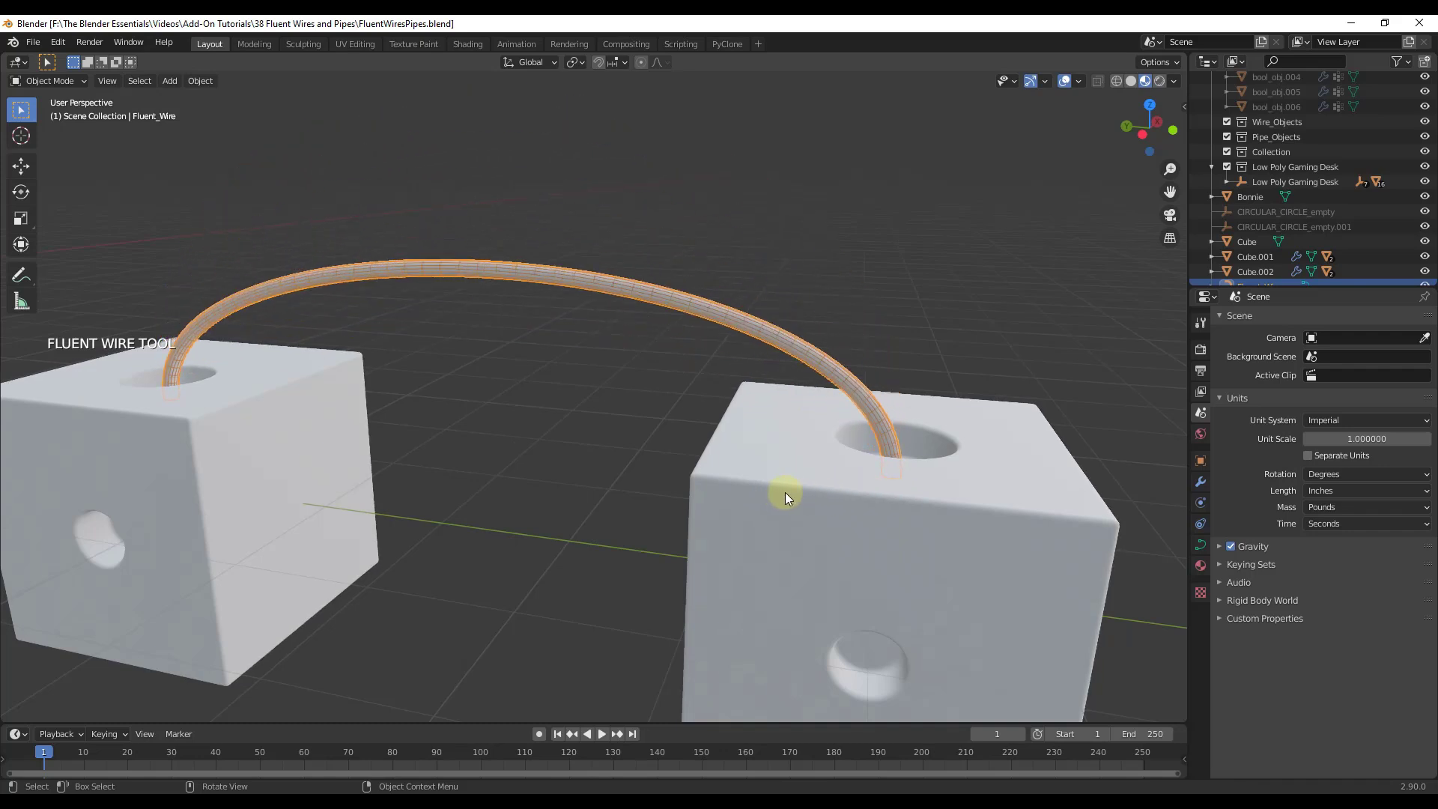
{"action": "left_click_drag", "start_coordinate": [739, 500], "coordinate": [807, 498]}
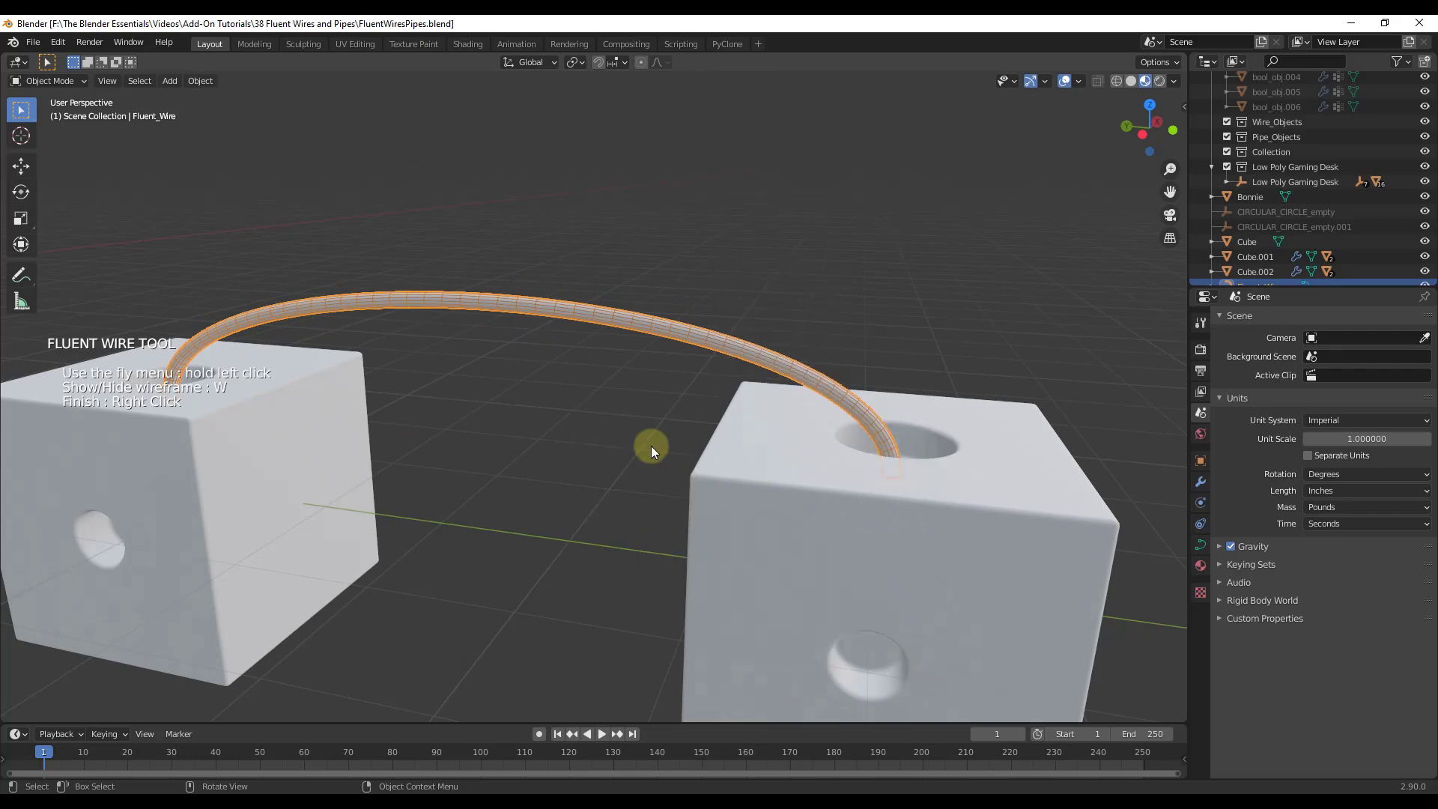
- Try the circular and flat multi-wire styles on the wire between the cubes
{"action": "scroll", "coordinate": [591, 467], "scroll_direction": "down", "scroll_amount": 3}
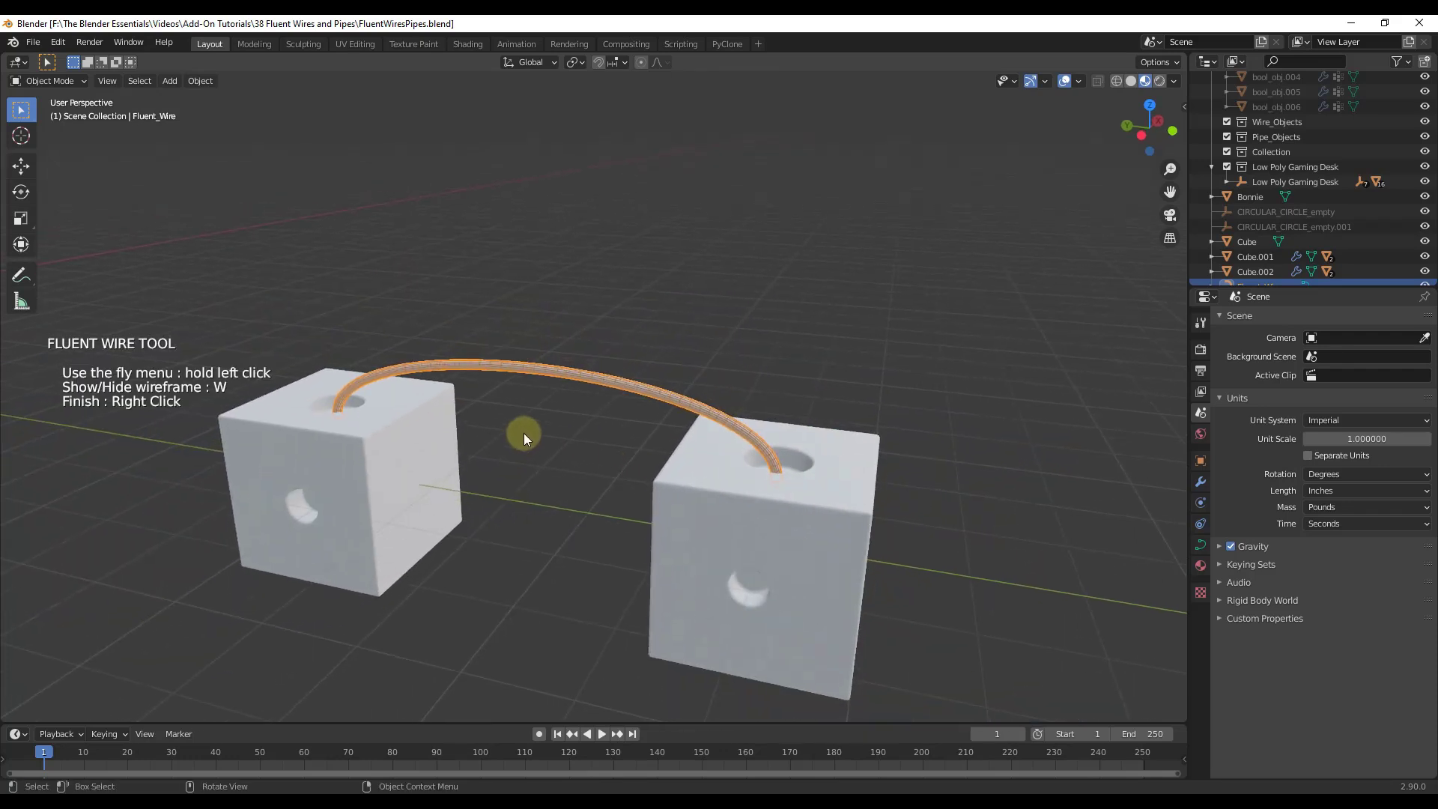
{"action": "left_click_drag", "start_coordinate": [525, 435], "coordinate": [385, 369]}
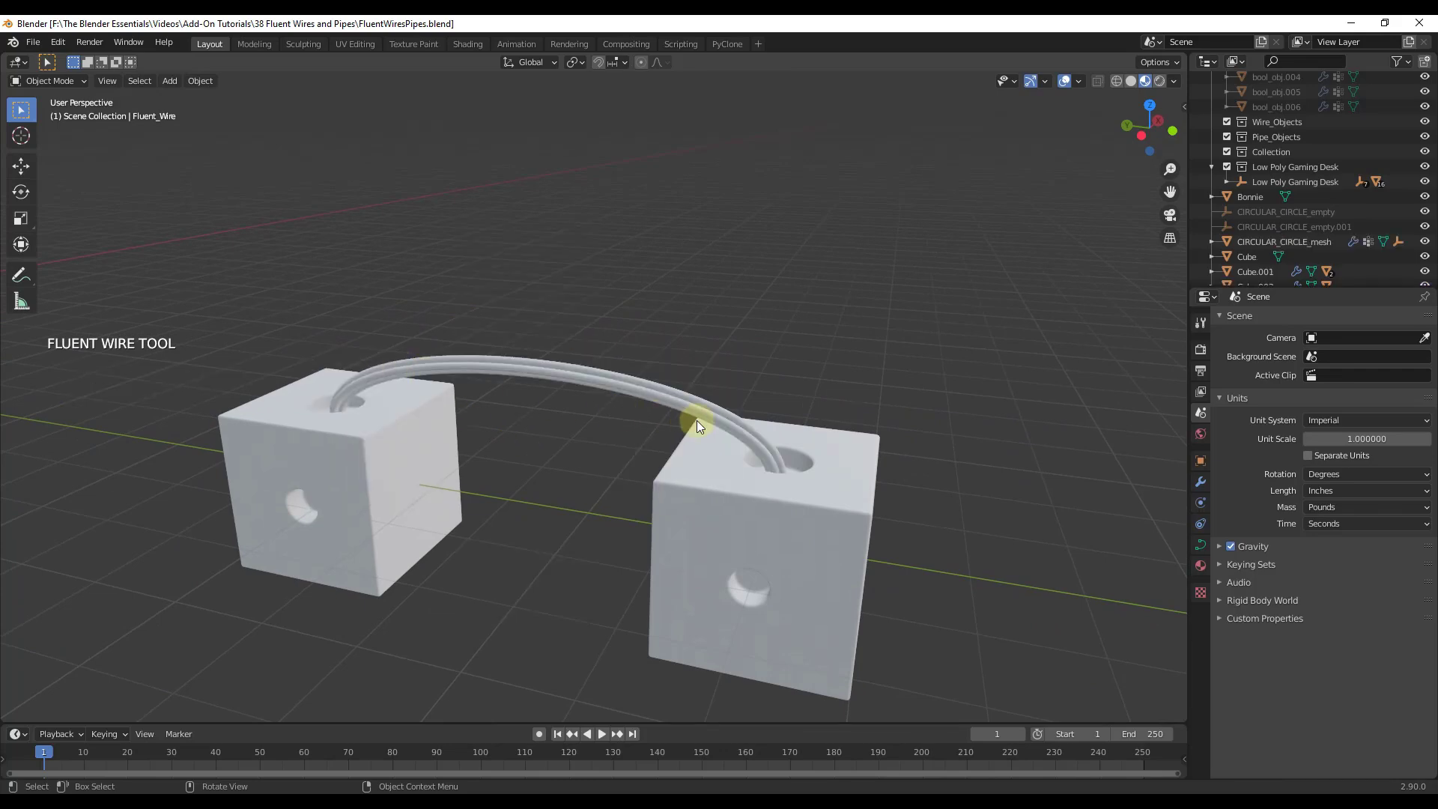
{"action": "scroll", "coordinate": [750, 449], "scroll_direction": "up", "scroll_amount": 3}
{"action": "middle_click_drag", "start_coordinate": [791, 468], "coordinate": [647, 394]}
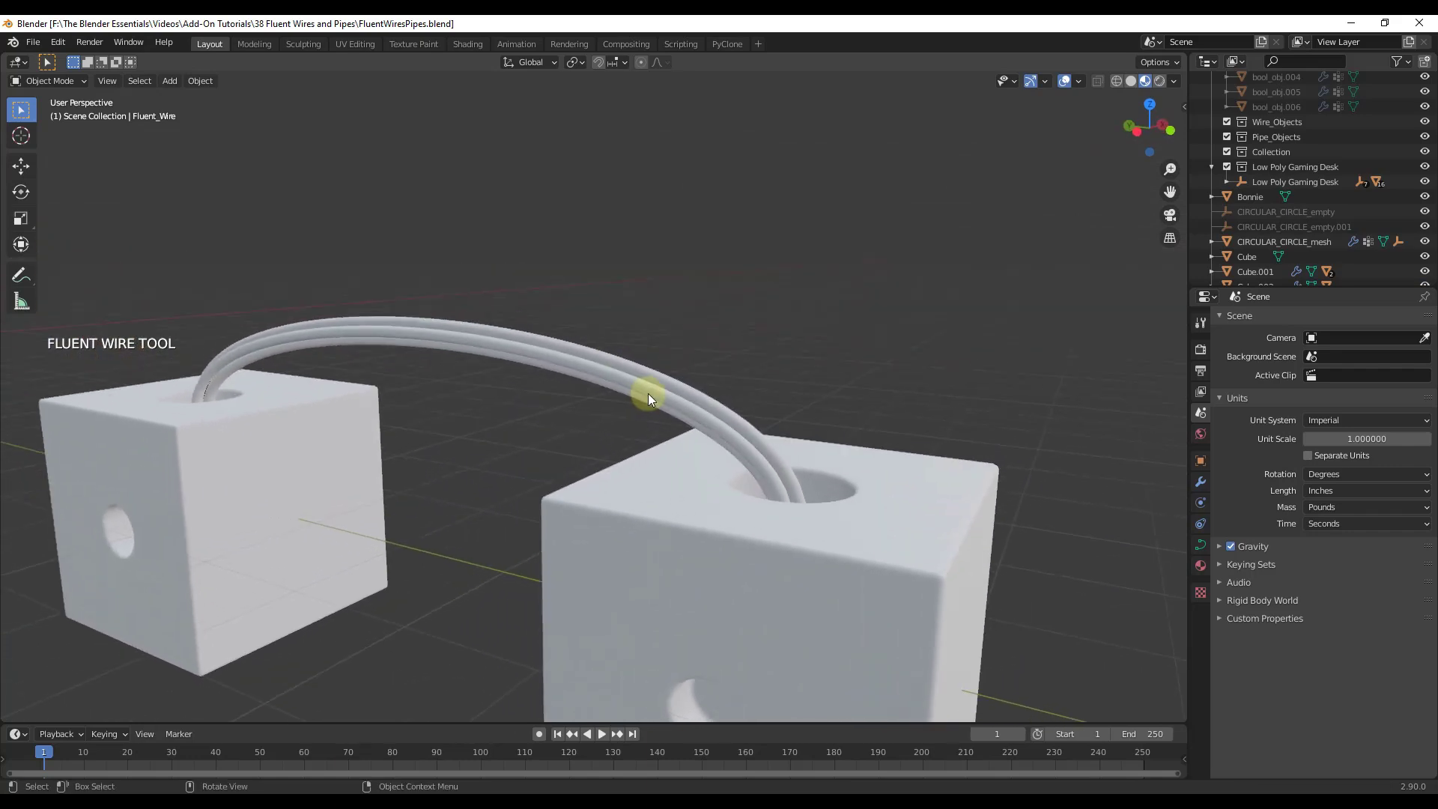
{"action": "left_click_drag", "start_coordinate": [642, 397], "coordinate": [722, 532]}
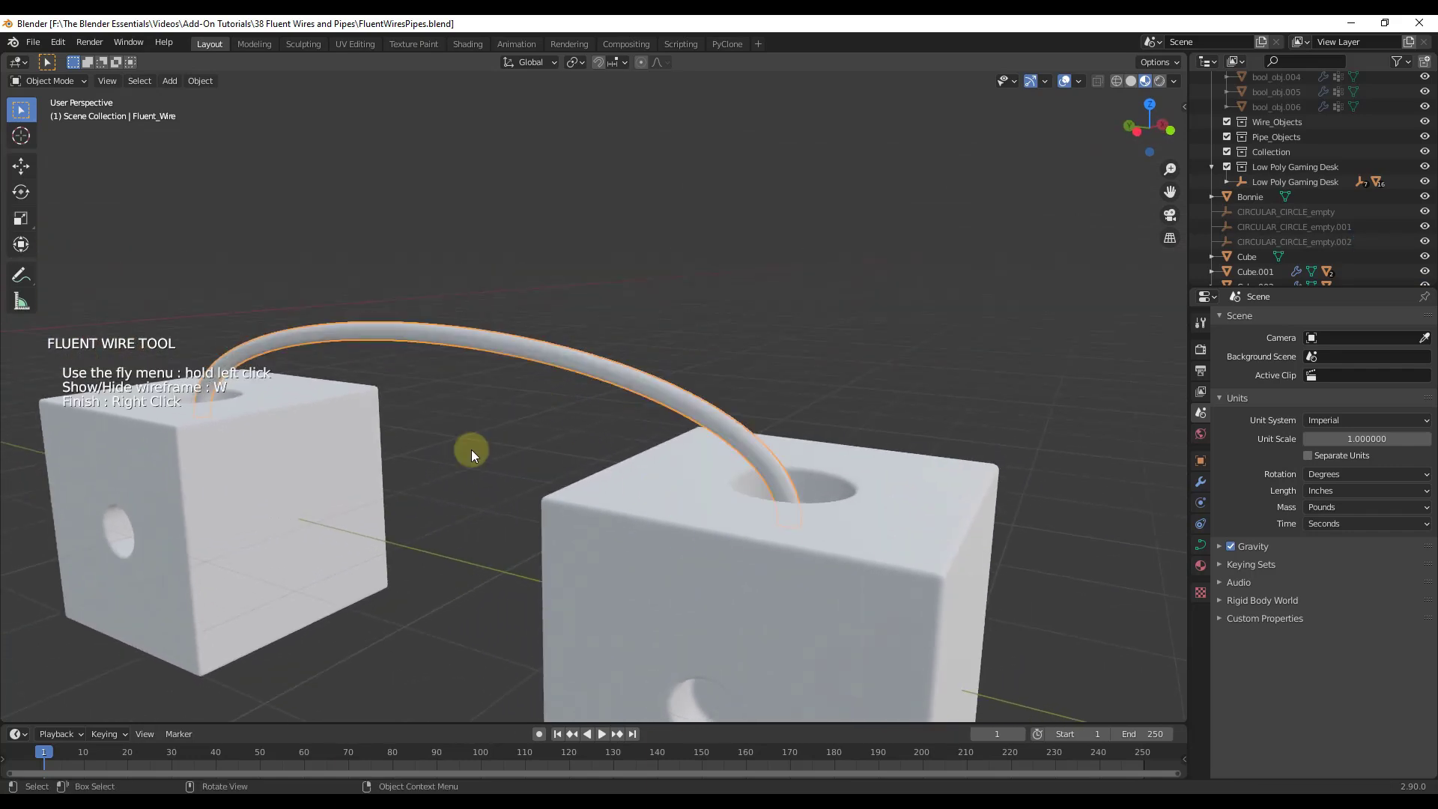
{"action": "left_click_drag", "start_coordinate": [429, 430], "coordinate": [288, 394]}
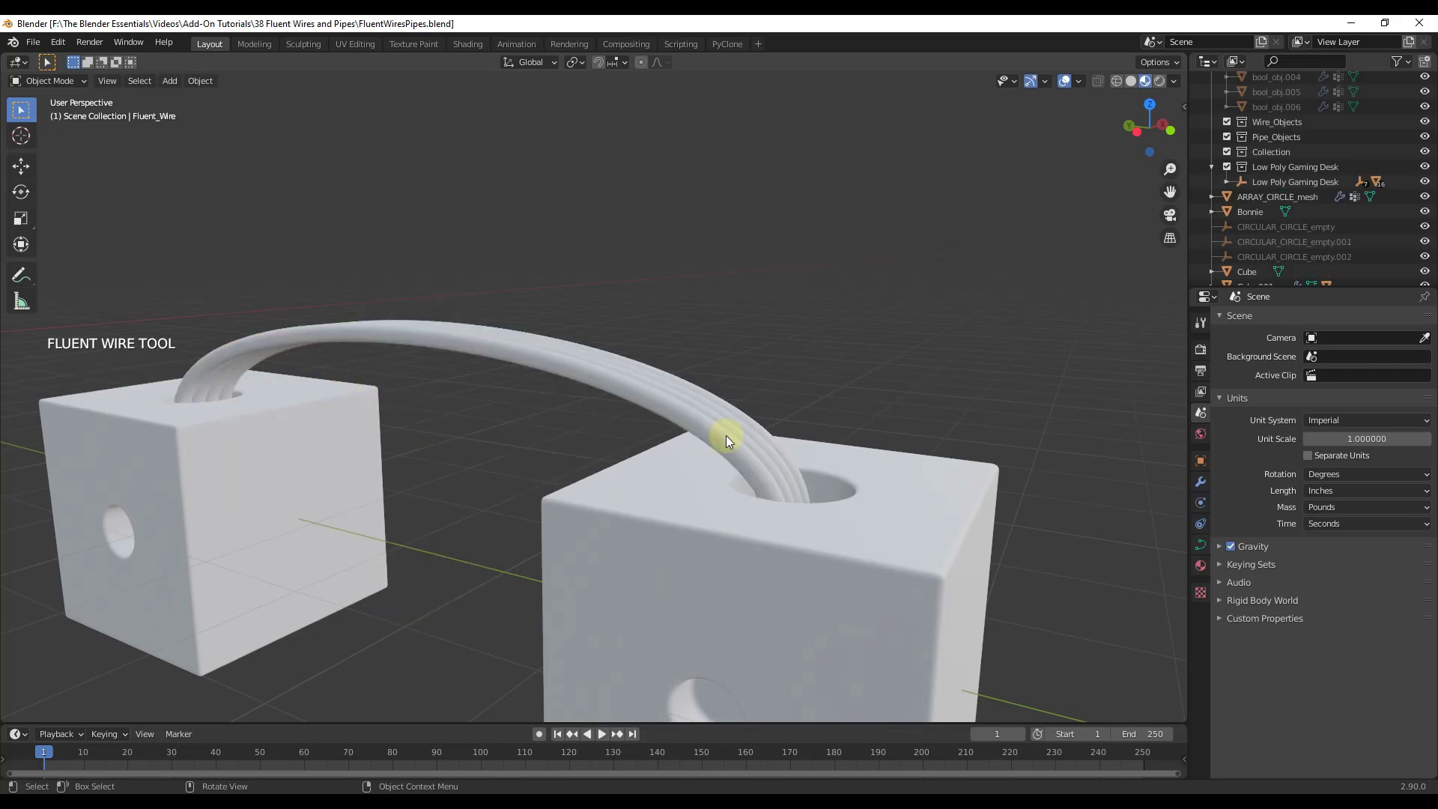
{"action": "mouse_move", "coordinate": [280, 522]}
{"action": "middle_mouse_down"}
{"action": "mouse_move", "coordinate": [209, 558]}
{"action": "mouse_move", "coordinate": [212, 529]}
{"action": "mouse_move", "coordinate": [292, 525]}
{"action": "middle_mouse_up"}
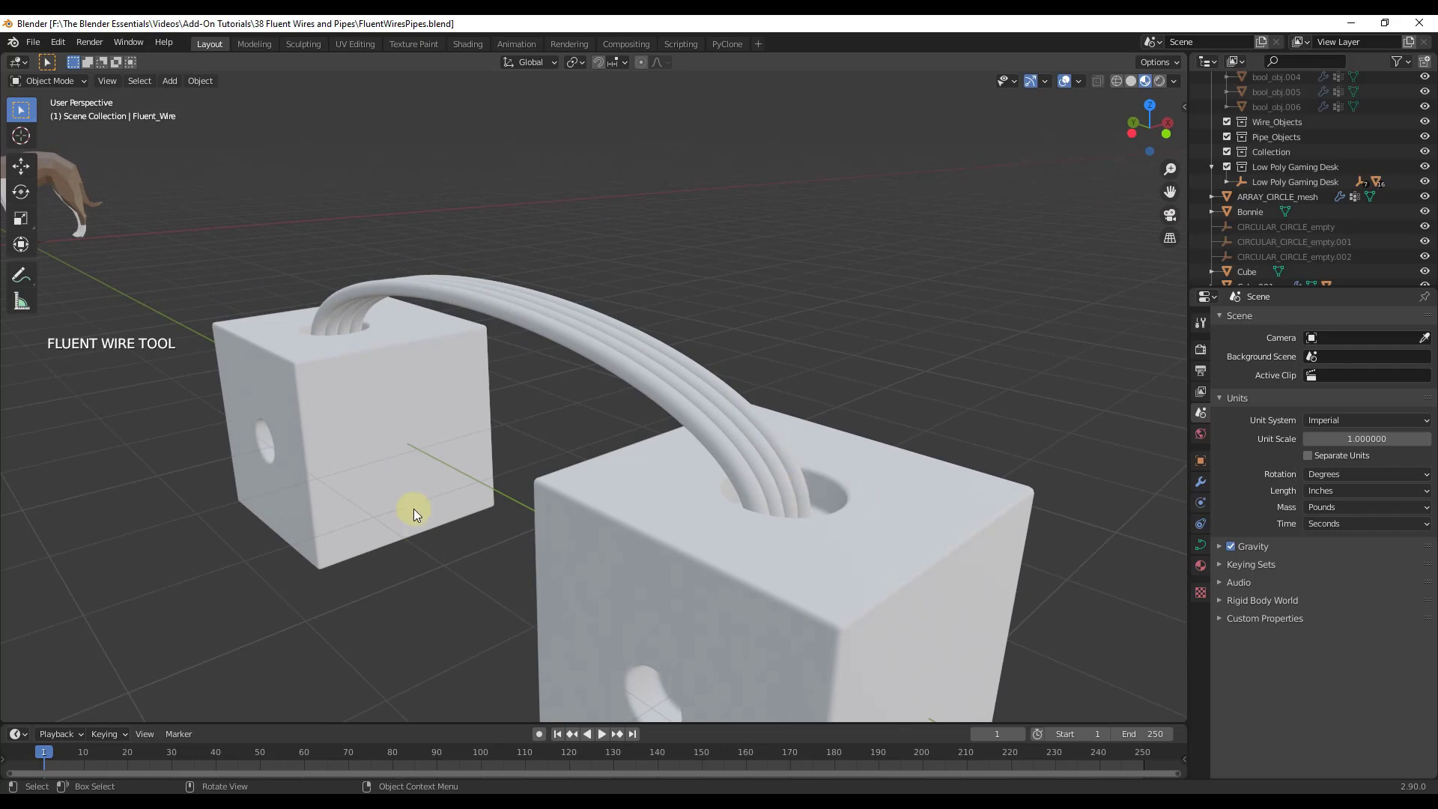
- Try the coil and duct styles on the wire between the cubes
{"action": "left_click_drag", "start_coordinate": [458, 504], "coordinate": [301, 488]}
{"action": "left_click_drag", "start_coordinate": [471, 480], "coordinate": [546, 552]}
{"action": "left_click_drag", "start_coordinate": [475, 489], "coordinate": [325, 500]}
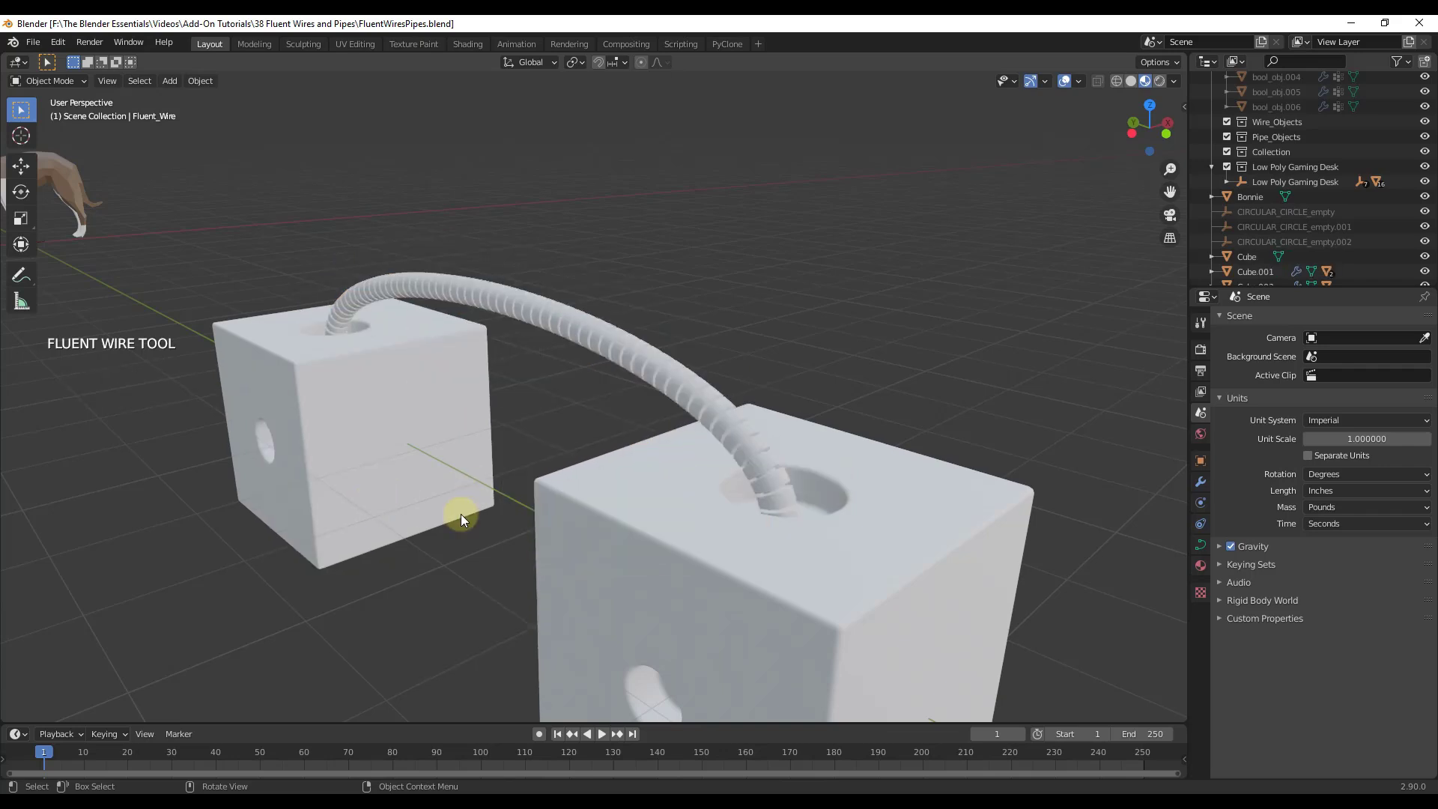
- Add a spiral protection around the wire and reduce the spiral's radius to wrap it tightly
{"action": "left_click_drag", "start_coordinate": [461, 514], "coordinate": [311, 542]}
{"action": "middle_click_drag", "start_coordinate": [398, 489], "coordinate": [601, 421]}
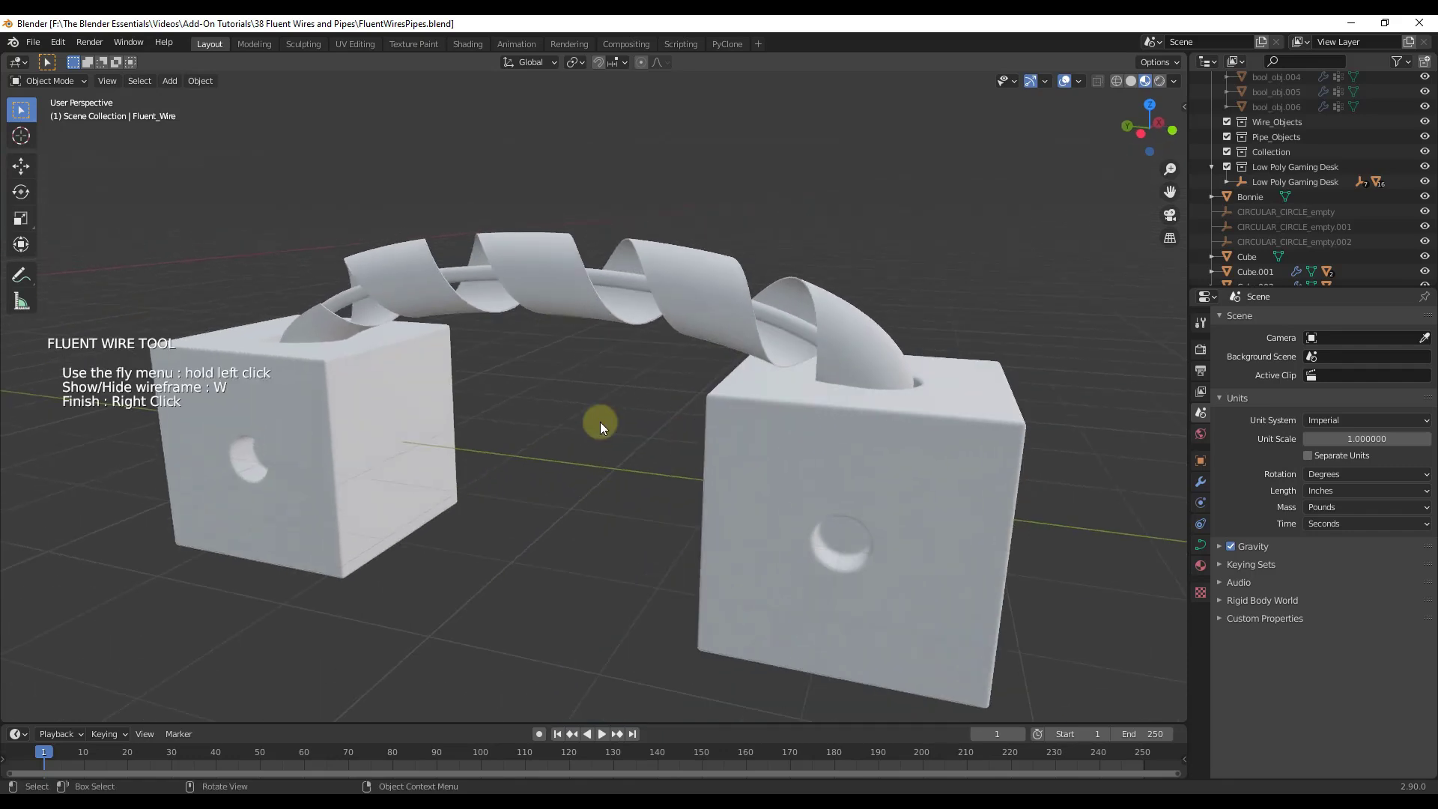
{"action": "left_click_drag", "start_coordinate": [601, 421], "coordinate": [694, 396]}
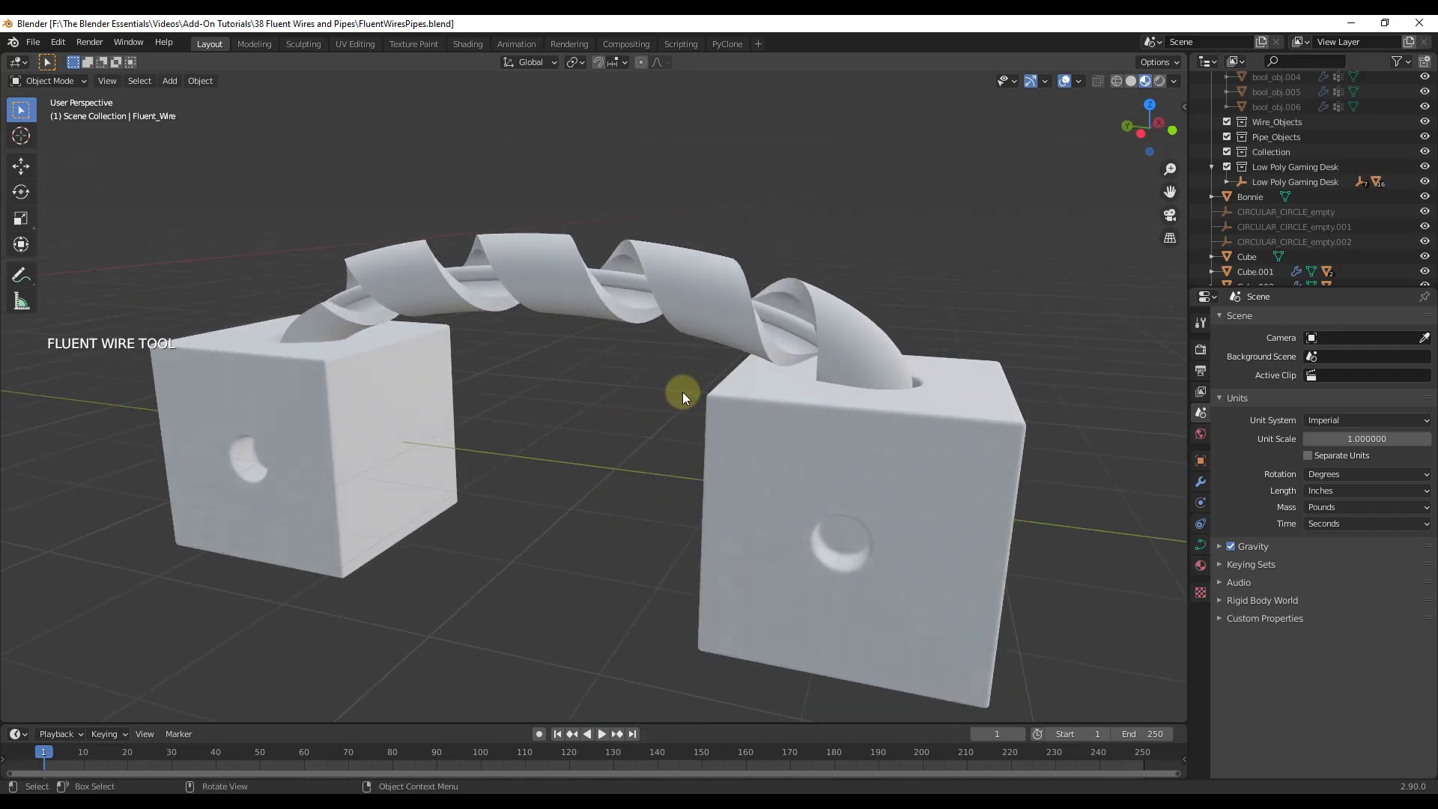
{"action": "left_click_drag", "start_coordinate": [684, 388], "coordinate": [740, 330]}
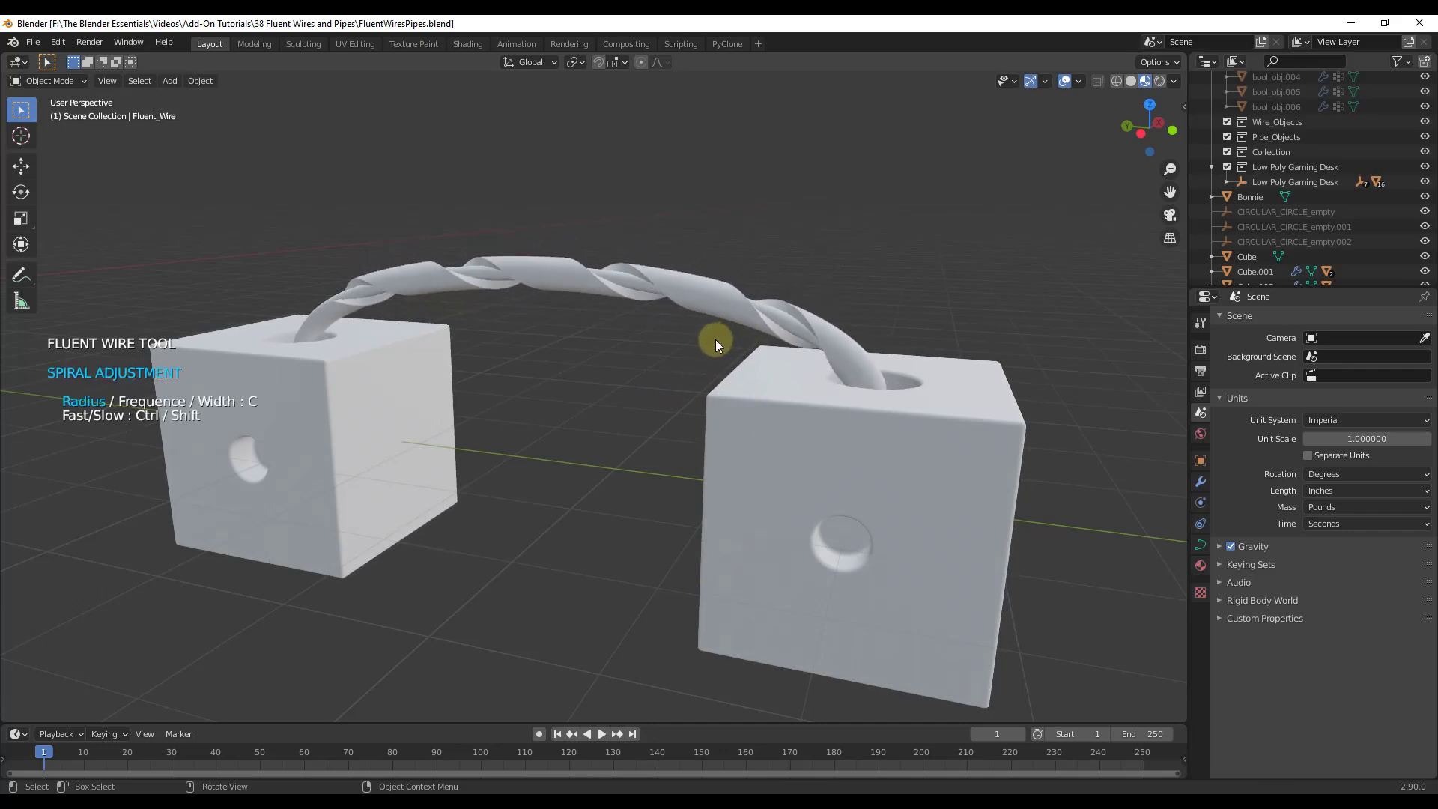
{"action": "left_click", "coordinate": [716, 340]}
- Apply the chain style to the plain wire between the two cubes and inspect its links
{"action": "left_click_drag", "start_coordinate": [579, 396], "coordinate": [641, 450]}
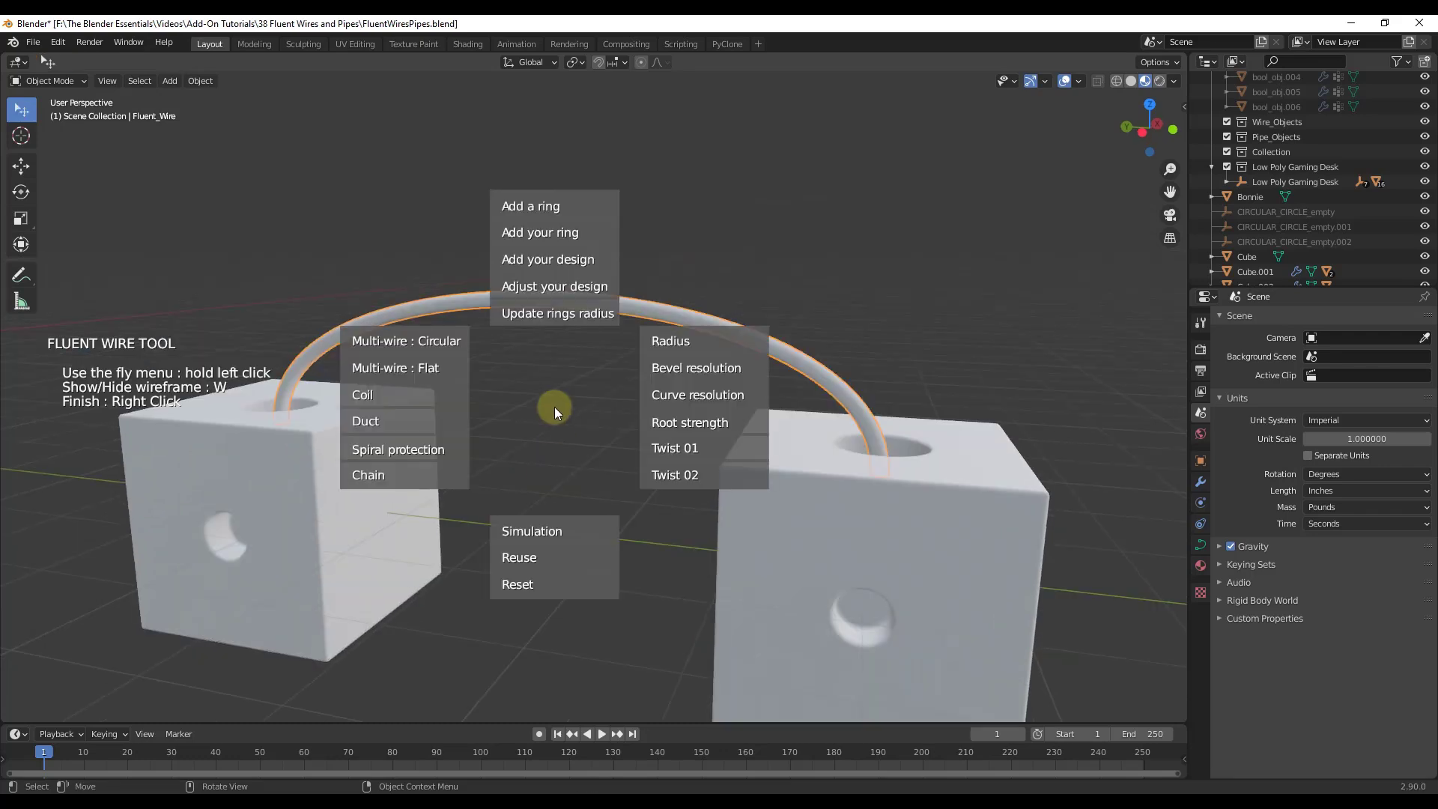
{"action": "left_click_drag", "start_coordinate": [555, 411], "coordinate": [390, 476]}
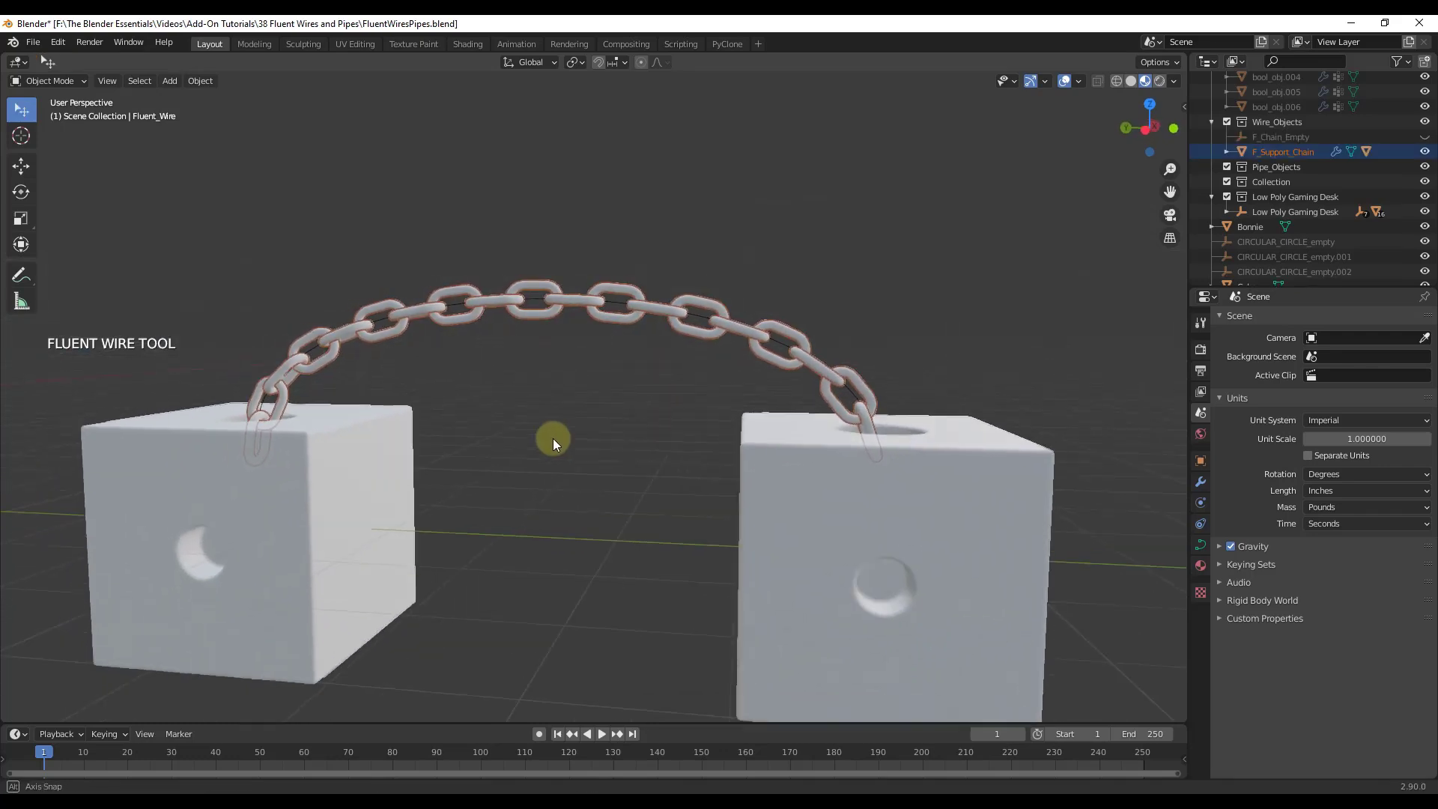
{"action": "middle_click_drag", "start_coordinate": [553, 441], "coordinate": [599, 369]}
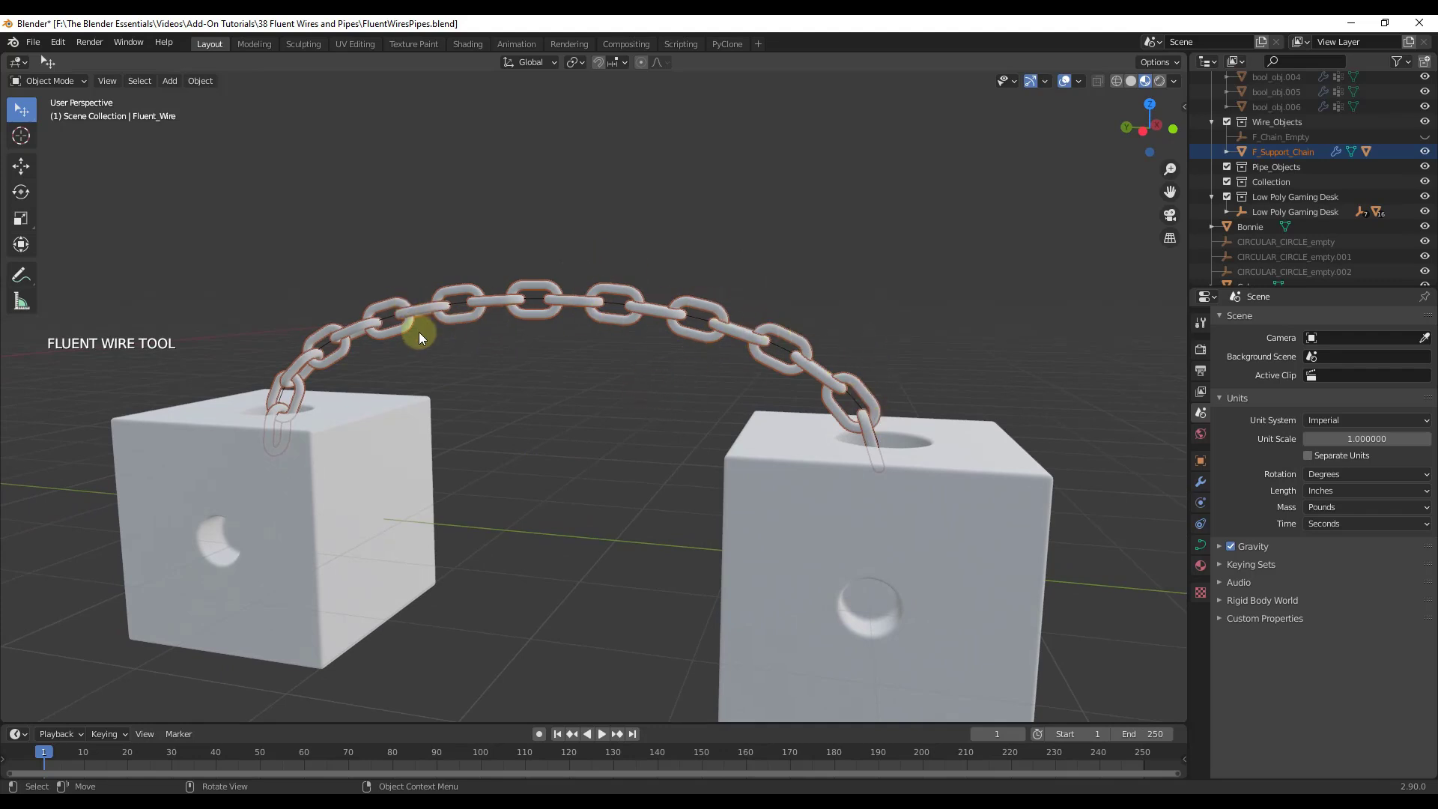
{"action": "scroll", "coordinate": [500, 348], "scroll_direction": "down", "scroll_amount": 5}
{"action": "scroll", "coordinate": [527, 333], "scroll_direction": "up", "scroll_amount": 3}
{"action": "middle_click_drag", "start_coordinate": [522, 424], "coordinate": [331, 354]}
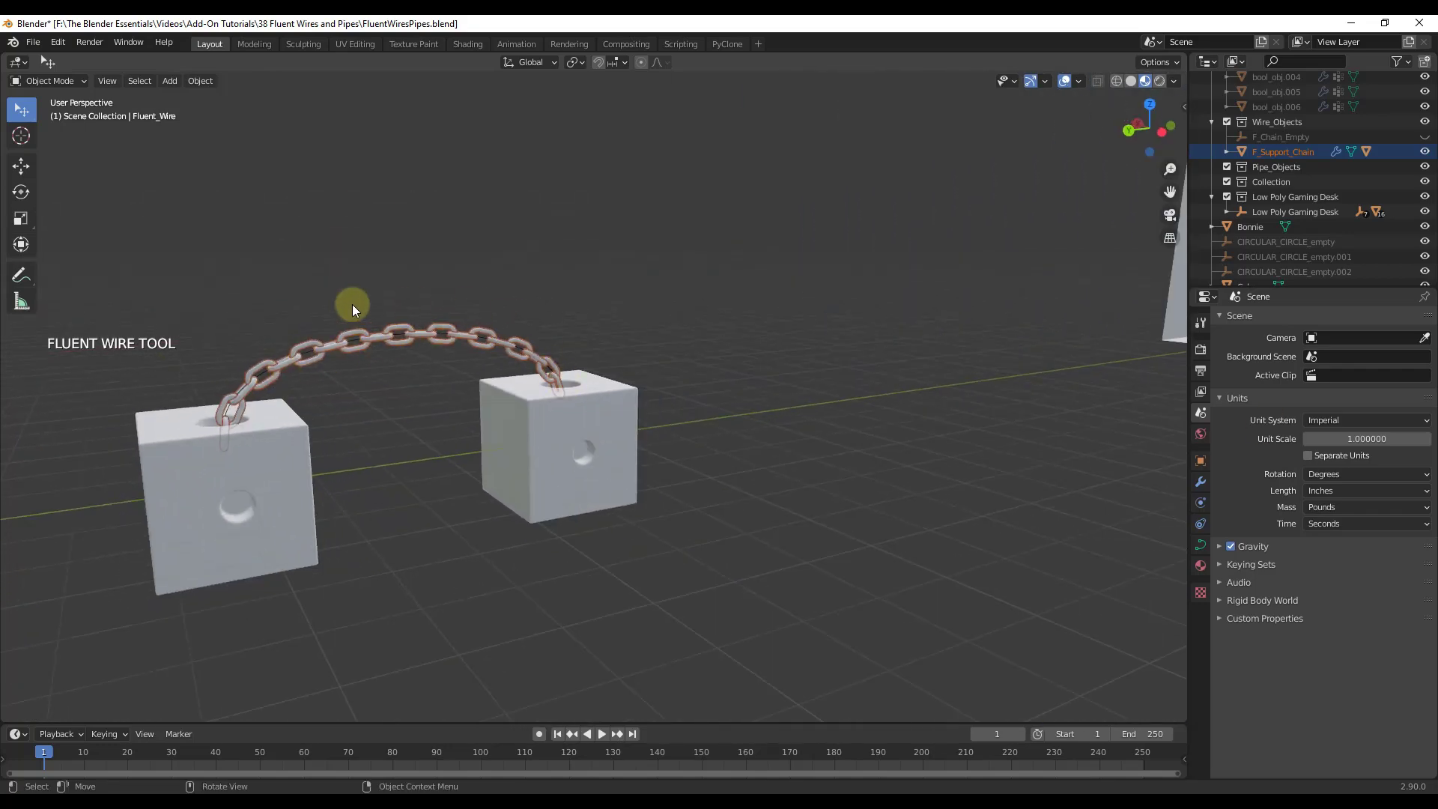
- Look over the Low Poly Gaming Desk model in the scene and its source page on Sketchfab, including the description and license
{"action": "left_click_drag", "start_coordinate": [479, 410], "coordinate": [551, 428]}
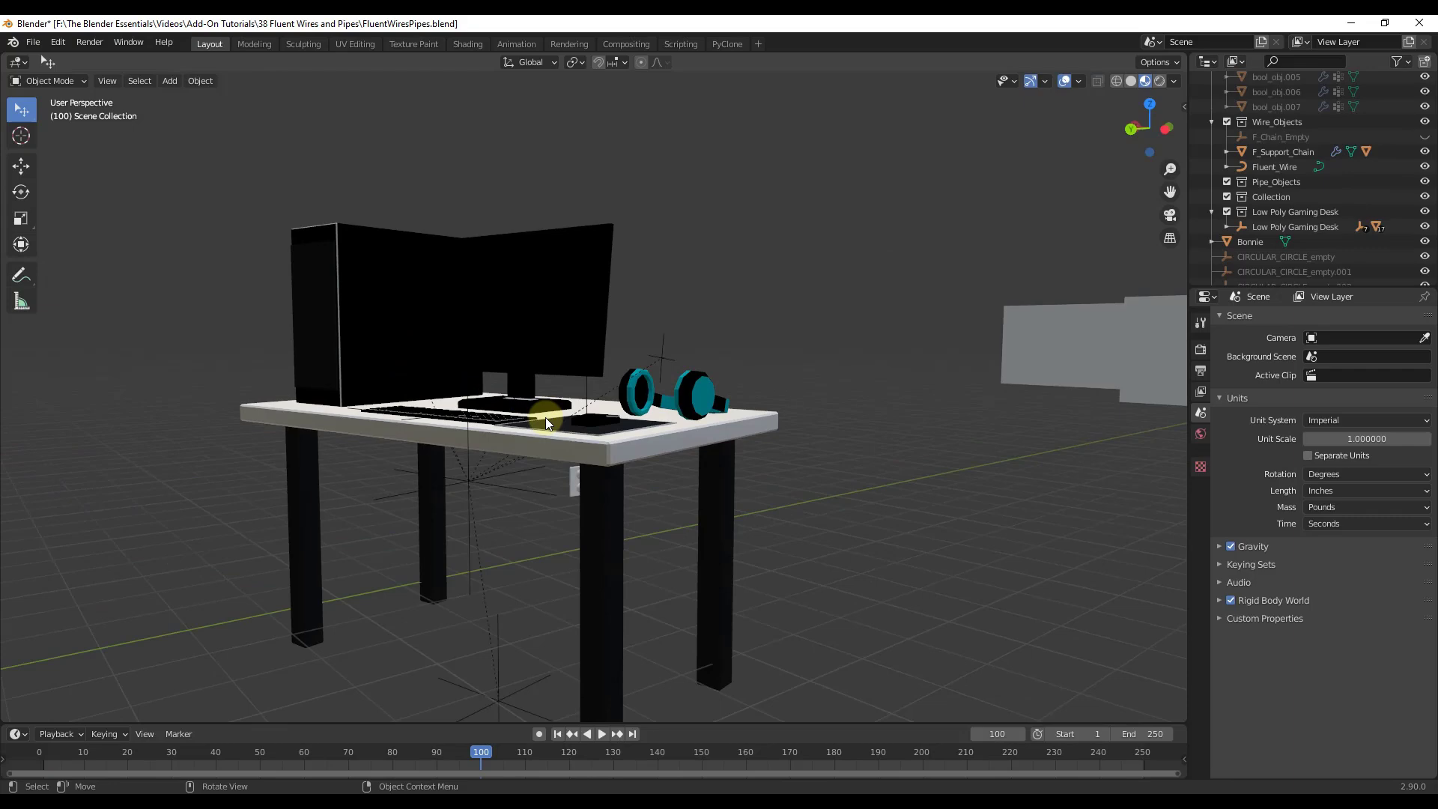
{"action": "middle_click_drag", "start_coordinate": [544, 417], "coordinate": [690, 467]}
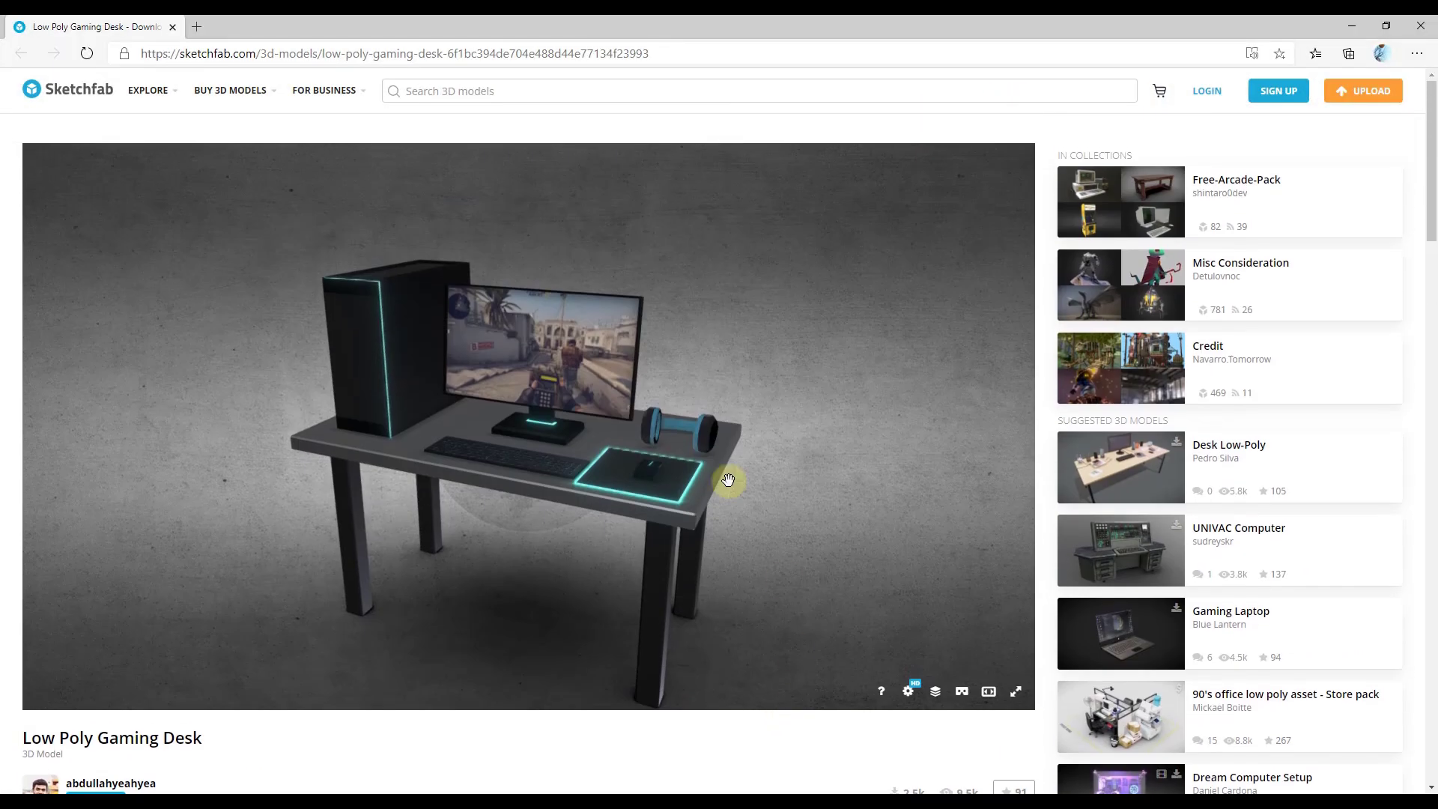
{"action": "scroll", "coordinate": [76, 548], "scroll_direction": "down", "scroll_amount": 3}
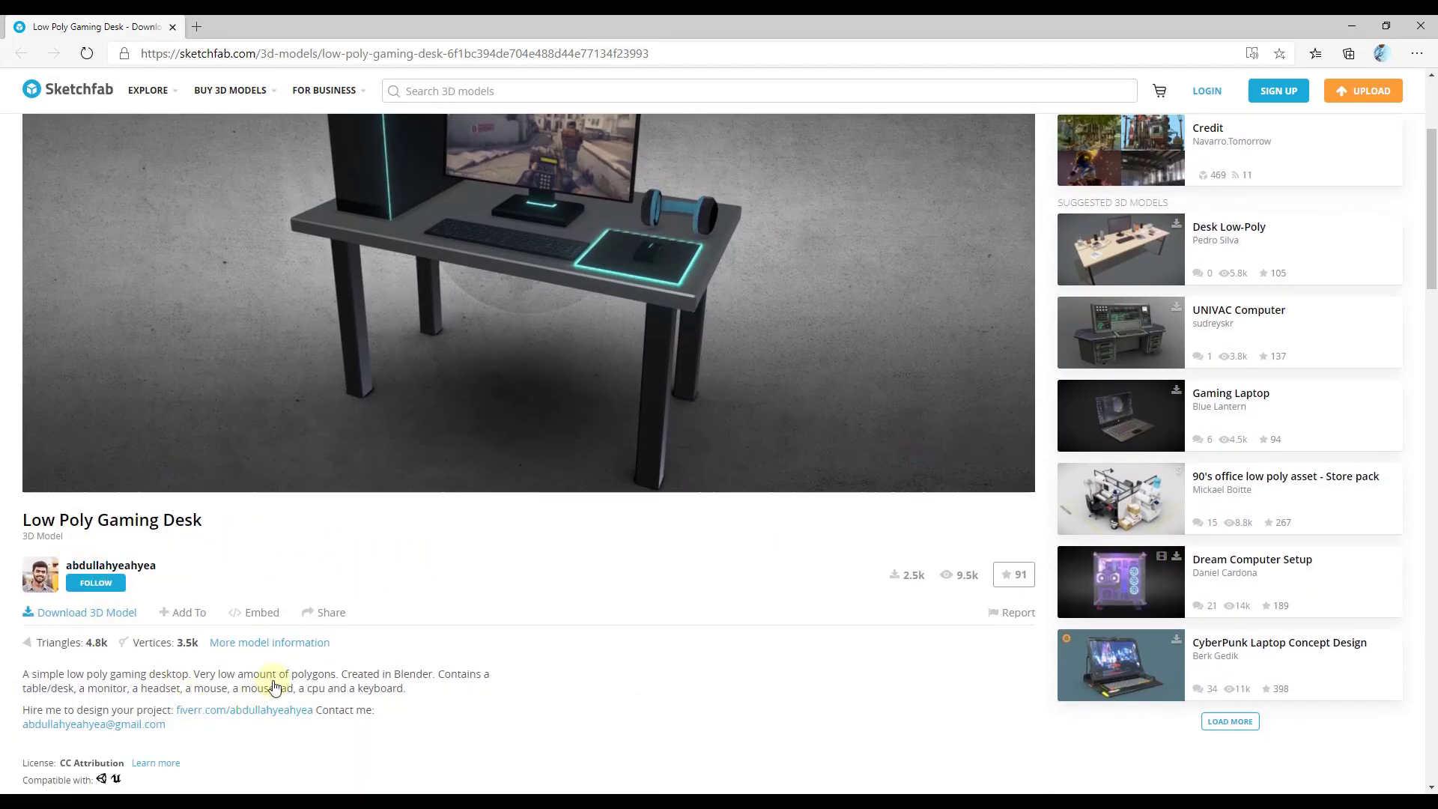
{"action": "scroll", "coordinate": [143, 673], "scroll_direction": "down", "scroll_amount": 4}
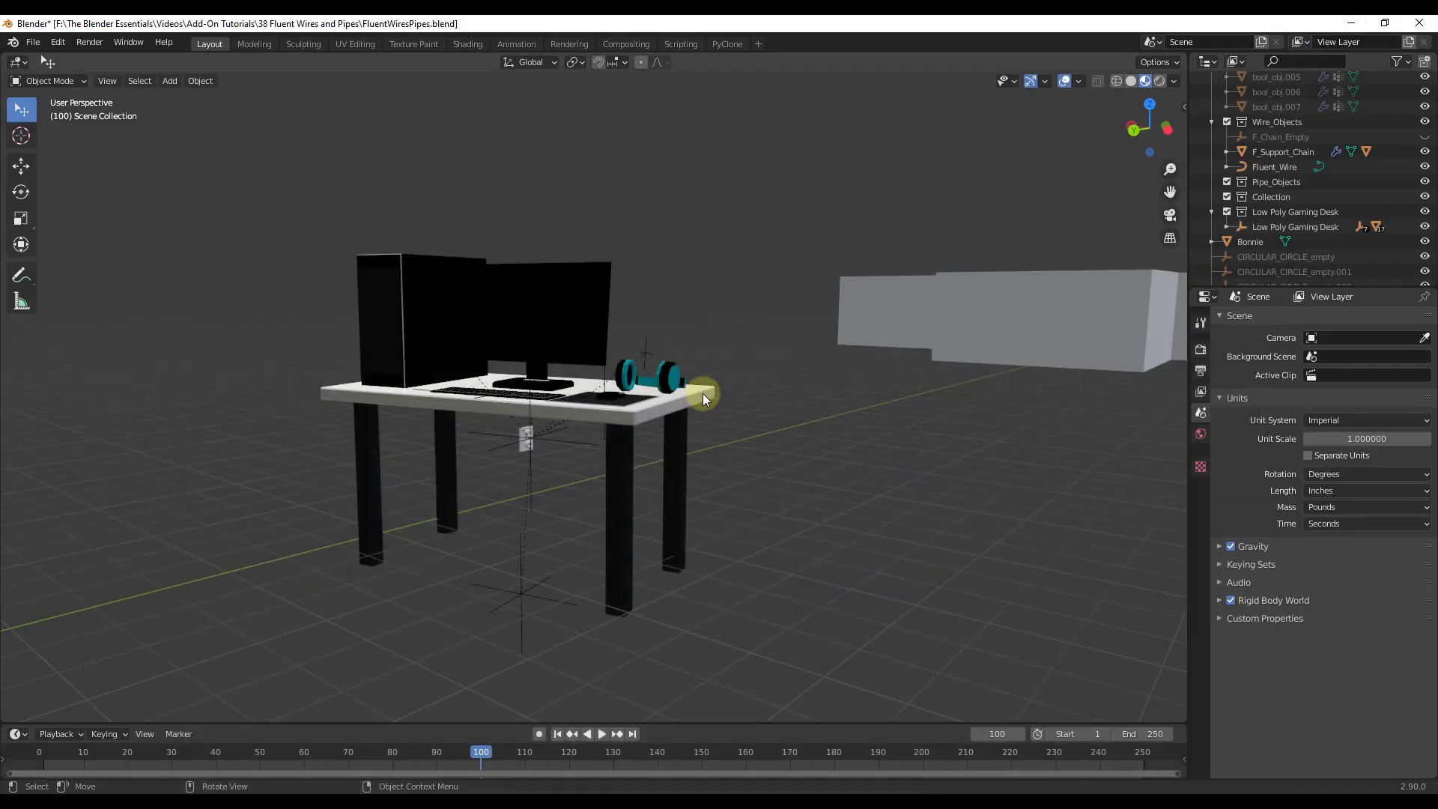
{"action": "middle_click_drag", "start_coordinate": [702, 393], "coordinate": [862, 454]}
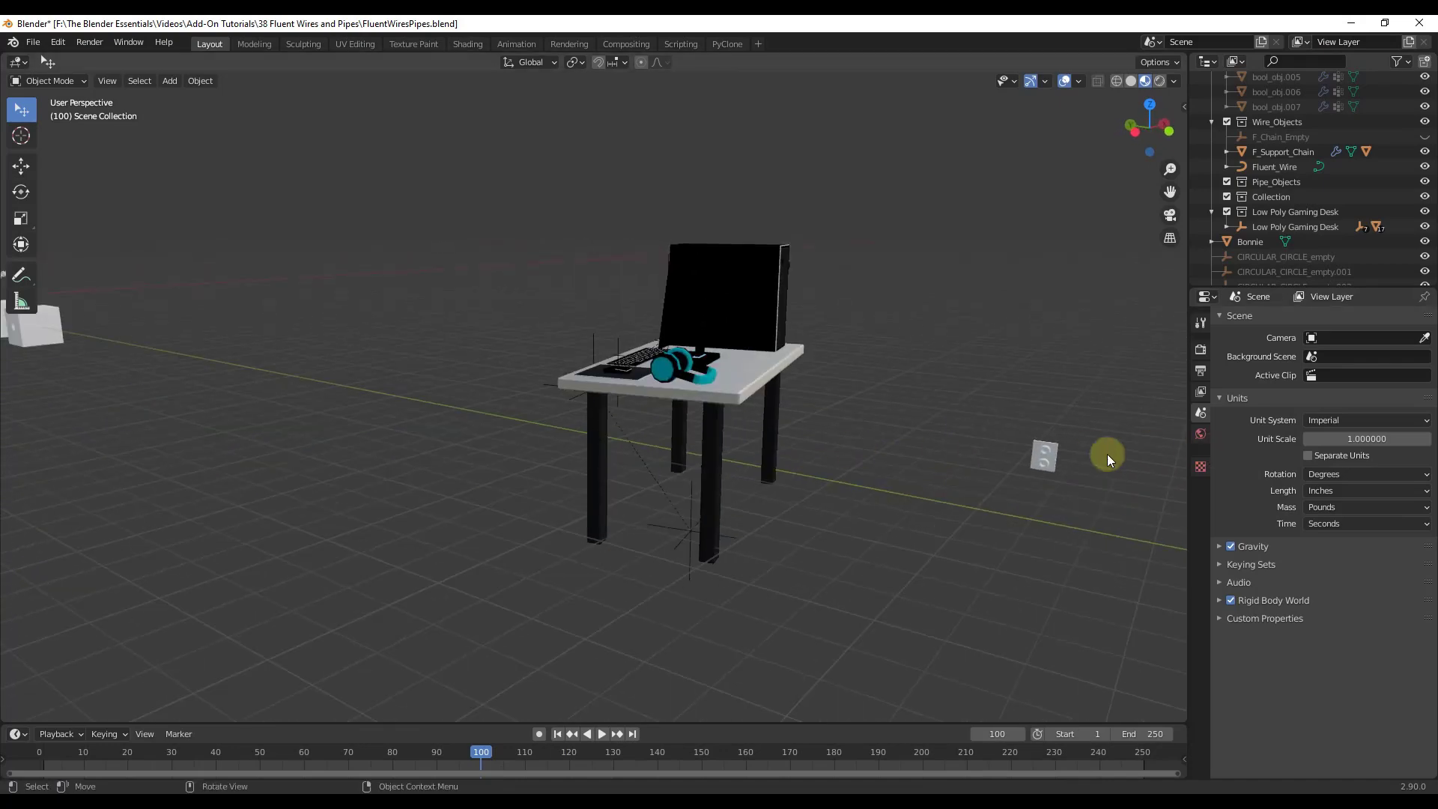
- Create a Fluent wire from the port on the back of the computer tower to the upper socket of the wall outlet
{"action": "scroll", "coordinate": [1046, 454], "scroll_direction": "up", "scroll_amount": 4}
{"action": "scroll", "coordinate": [567, 132], "scroll_direction": "up", "scroll_amount": 4}
{"action": "scroll", "coordinate": [624, 143], "scroll_direction": "up", "scroll_amount": 2}
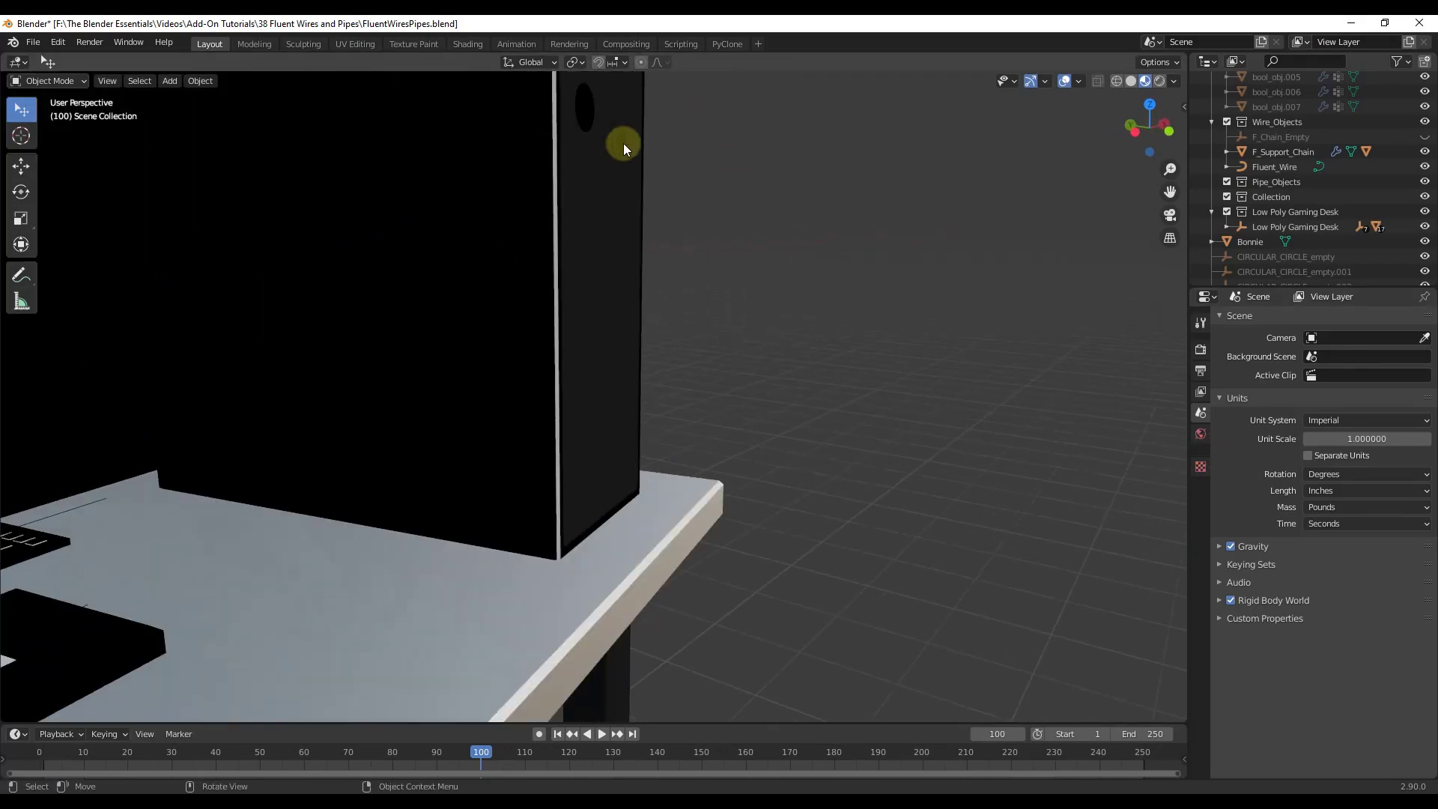
{"action": "mouse_move", "coordinate": [629, 143]}
{"action": "middle_mouse_down"}
{"action": "mouse_move", "coordinate": [366, 204]}
{"action": "mouse_move", "coordinate": [641, 147]}
{"action": "middle_mouse_up"}
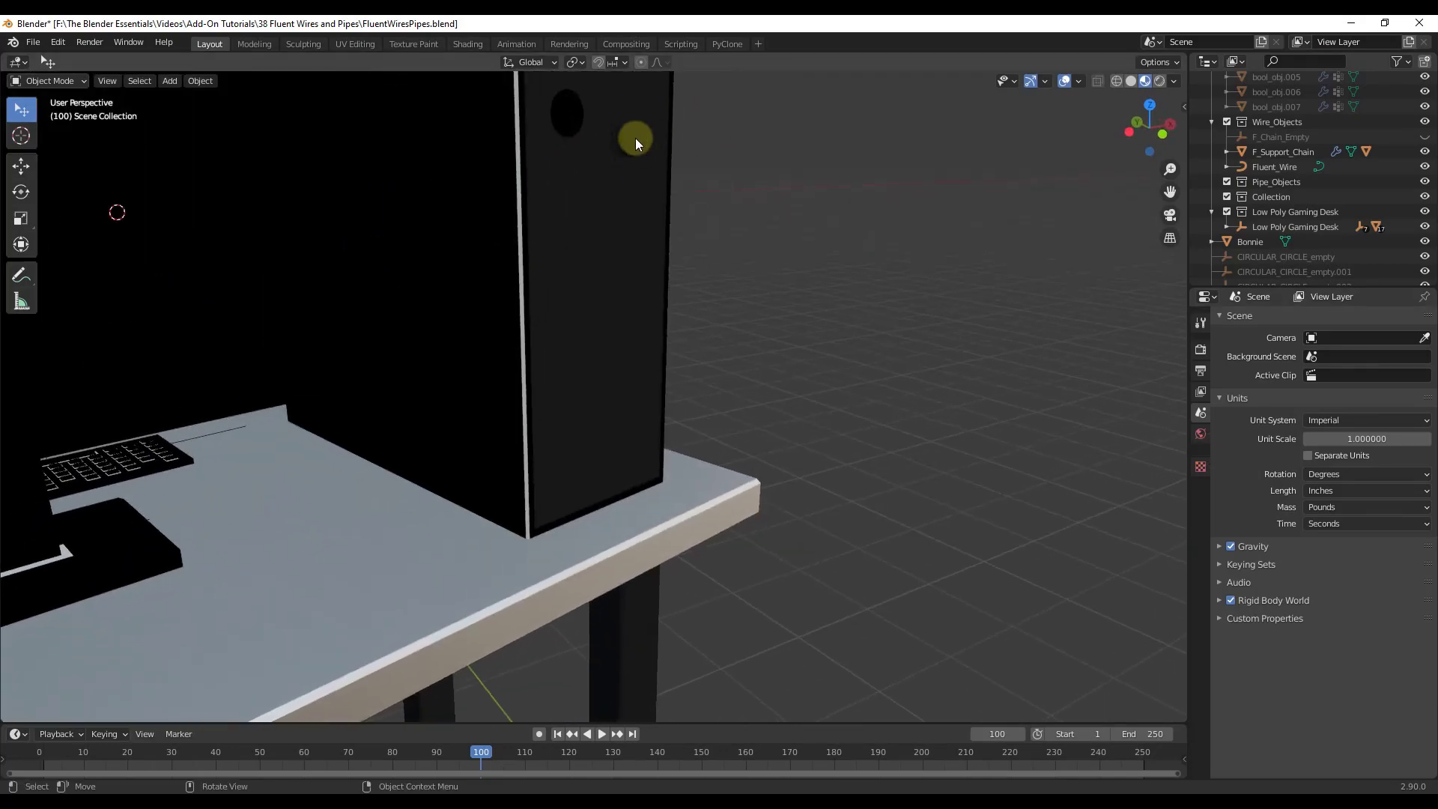
{"action": "scroll", "coordinate": [635, 138], "scroll_direction": "down", "scroll_amount": 3}
{"action": "scroll", "coordinate": [621, 214], "scroll_direction": "down", "scroll_amount": 4}
{"action": "key", "text": "f"}
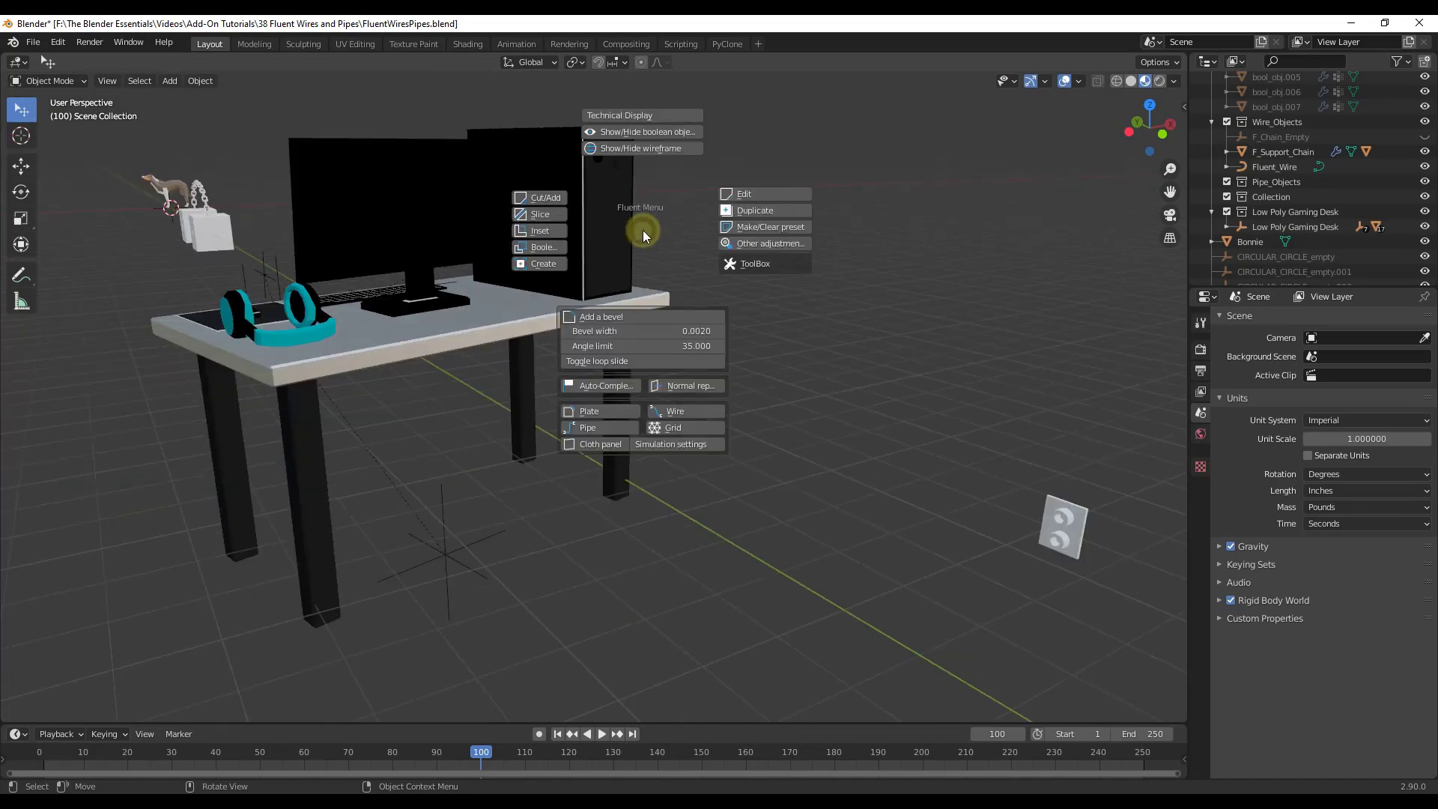
{"action": "left_click", "coordinate": [688, 413]}
{"action": "scroll", "coordinate": [589, 230], "scroll_direction": "up", "scroll_amount": 5}
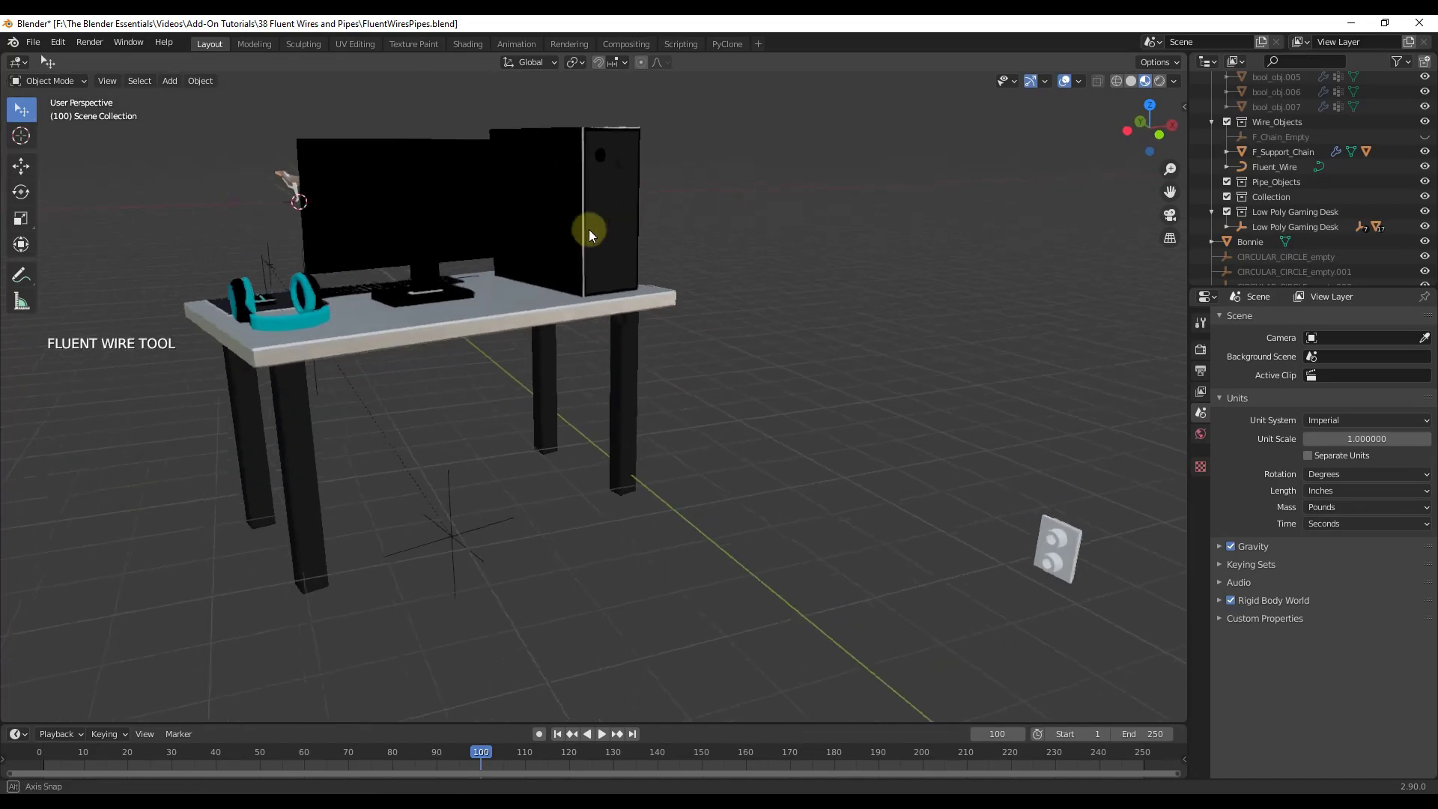
{"action": "scroll", "coordinate": [638, 135], "scroll_direction": "up", "scroll_amount": 1}
{"action": "left_click", "coordinate": [614, 164]}
{"action": "scroll", "coordinate": [659, 199], "scroll_direction": "down", "scroll_amount": 3}
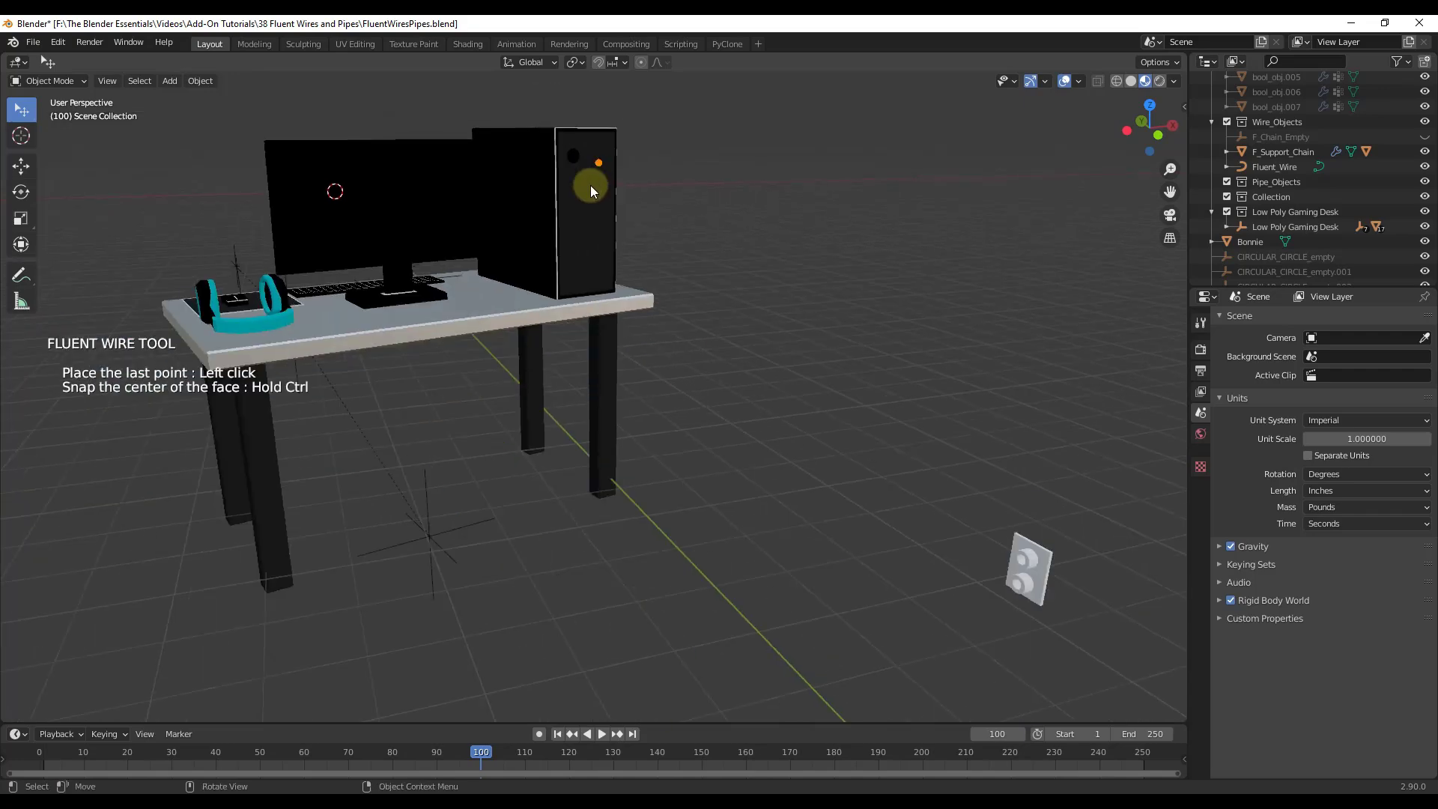
{"action": "scroll", "coordinate": [1004, 486], "scroll_direction": "up", "scroll_amount": 4}
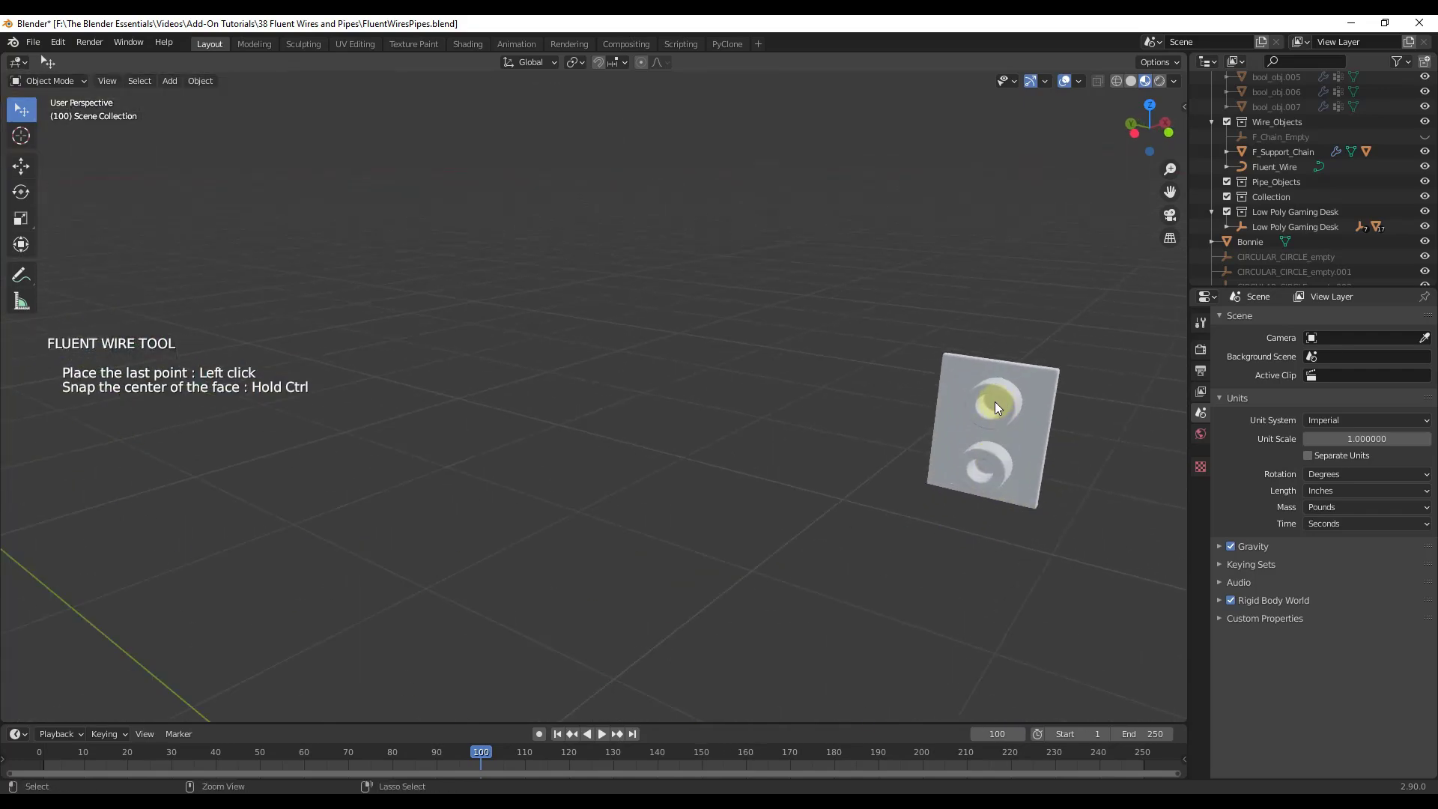
{"action": "left_click", "coordinate": [996, 405]}
- Adjust the root strength of the tower-to-outlet wire for a gentle curve and reduce its radius
{"action": "scroll", "coordinate": [998, 408], "scroll_direction": "down", "scroll_amount": 8}
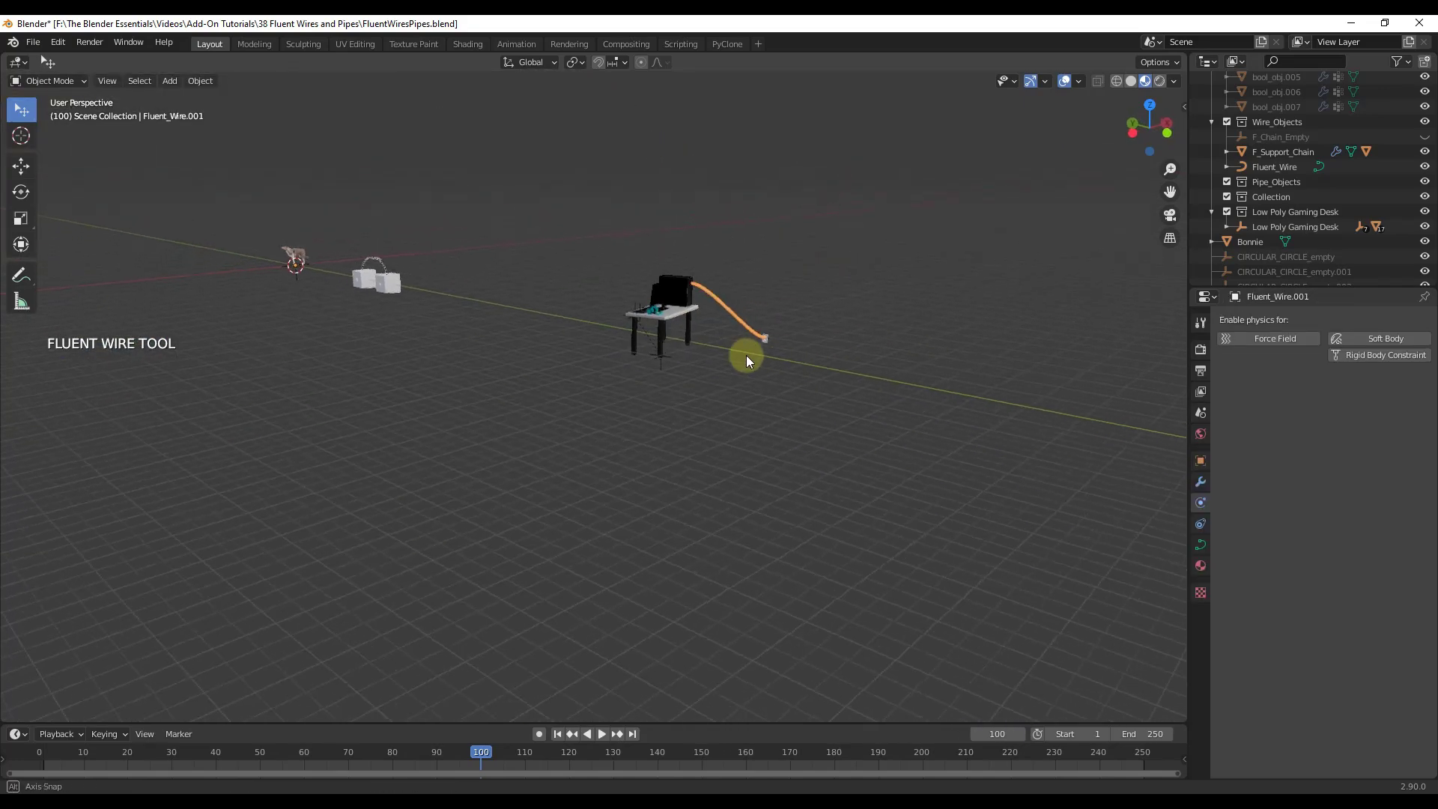
{"action": "scroll", "coordinate": [762, 307], "scroll_direction": "up", "scroll_amount": 1}
{"action": "left_click_drag", "start_coordinate": [763, 307], "coordinate": [913, 324]}
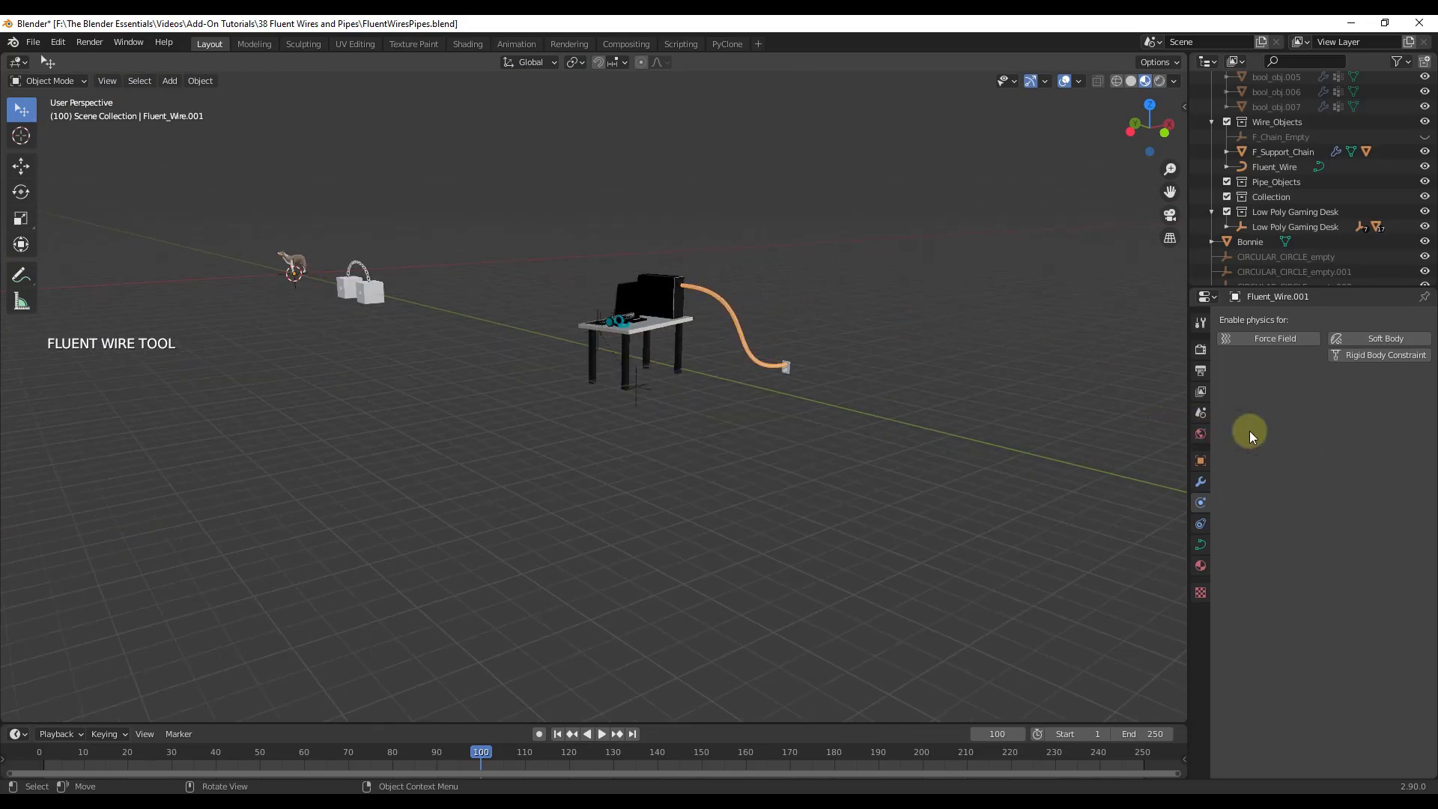
{"action": "left_click", "coordinate": [1415, 489]}
{"action": "scroll", "coordinate": [678, 317], "scroll_direction": "up", "scroll_amount": 5}
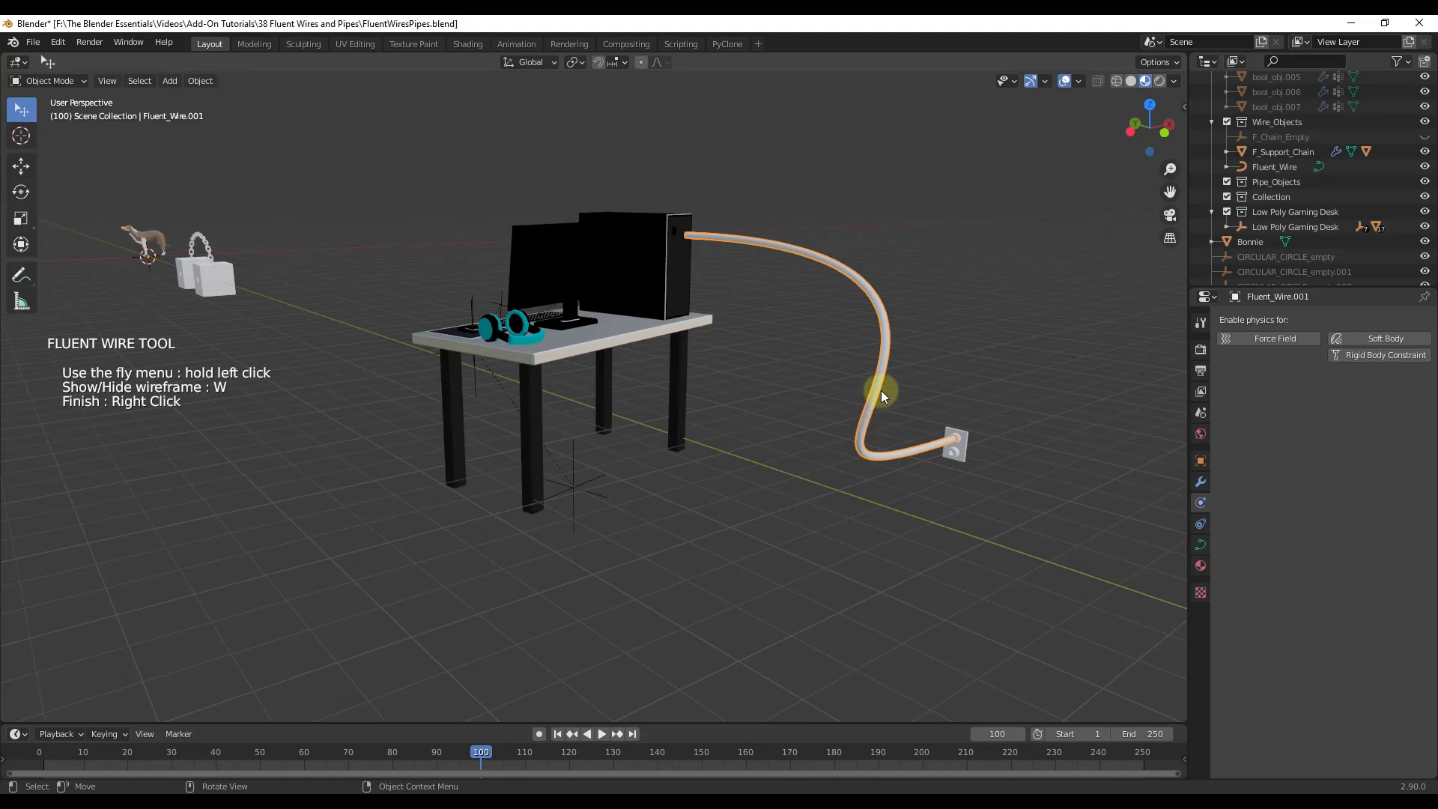
{"action": "left_click_drag", "start_coordinate": [877, 386], "coordinate": [1033, 402]}
{"action": "left_click_drag", "start_coordinate": [825, 396], "coordinate": [792, 545]}
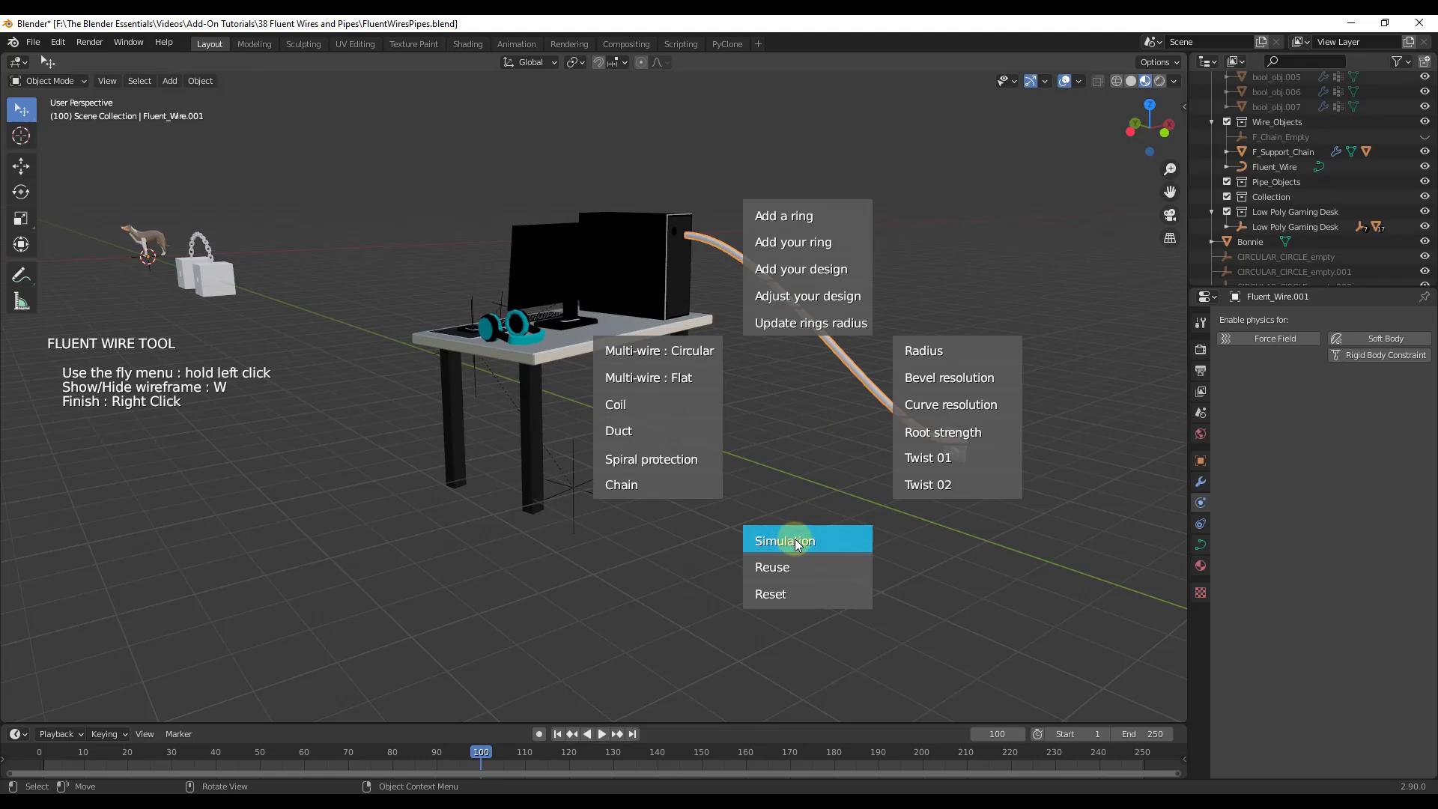
{"action": "left_click_drag", "start_coordinate": [800, 501], "coordinate": [927, 365]}
- Check the pinned points at both ends of the wire and run the simulation to make it hang under gravity
{"action": "left_click_drag", "start_coordinate": [797, 406], "coordinate": [775, 530]}
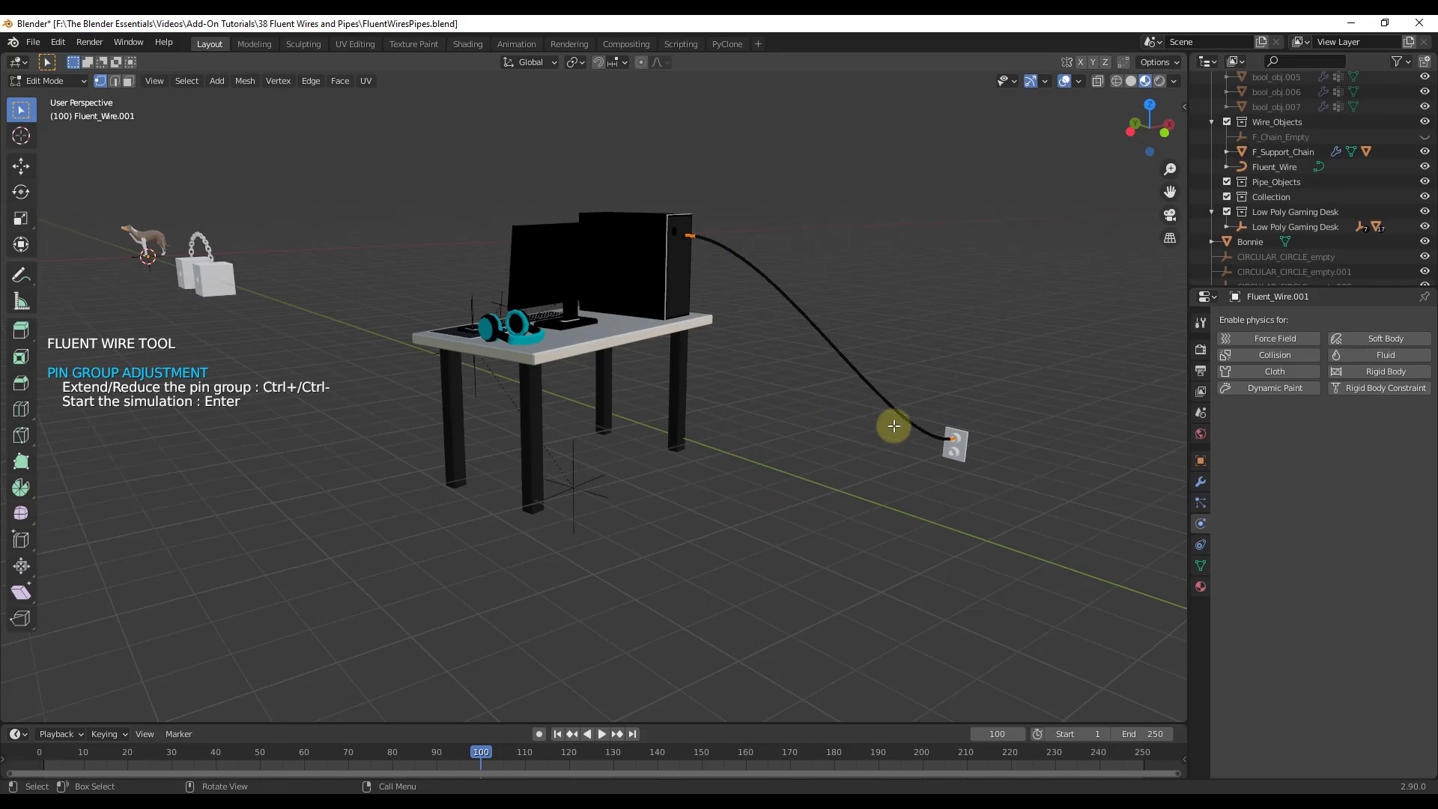
{"action": "scroll", "coordinate": [731, 173], "scroll_direction": "up", "scroll_amount": 8}
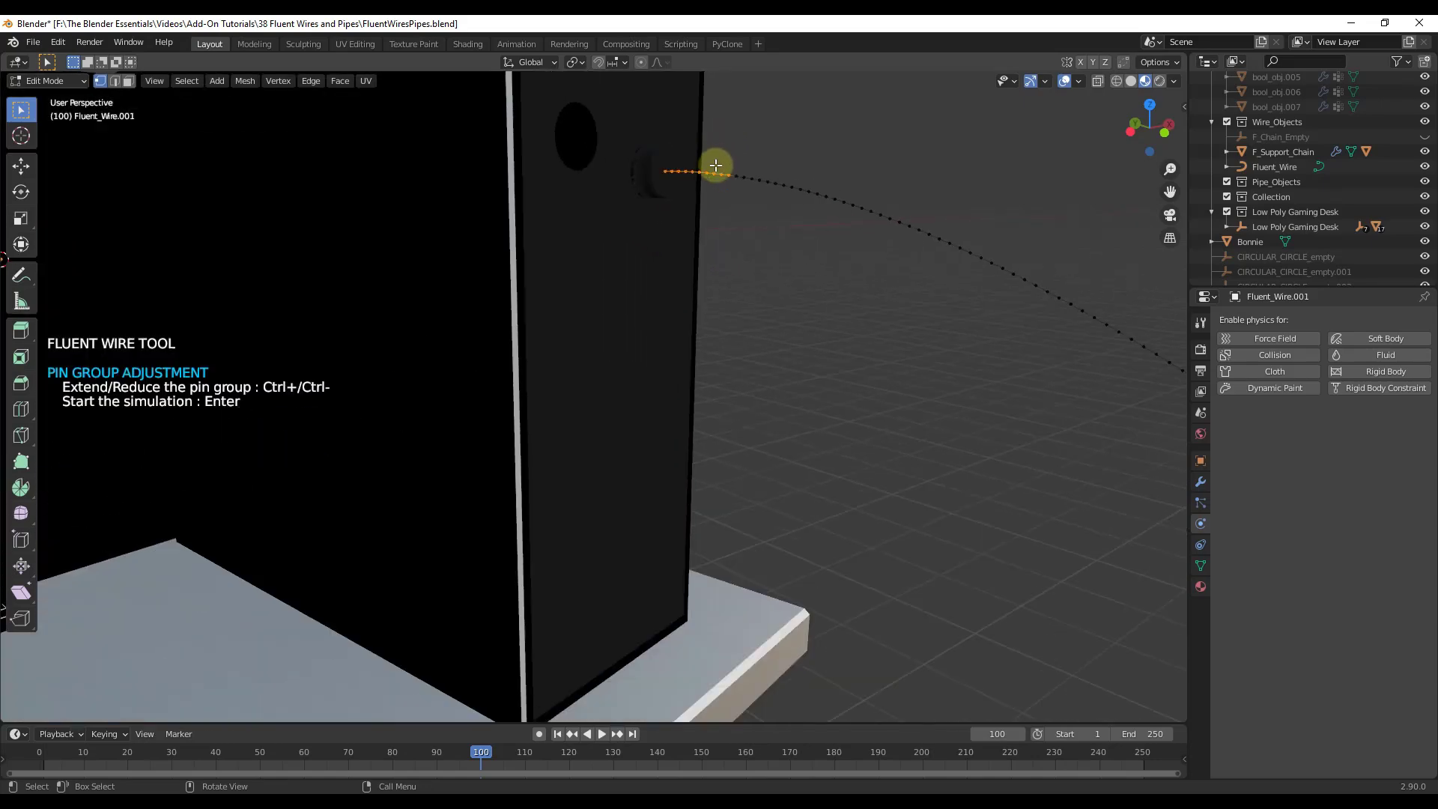
{"action": "scroll", "coordinate": [660, 165], "scroll_direction": "down", "scroll_amount": 8}
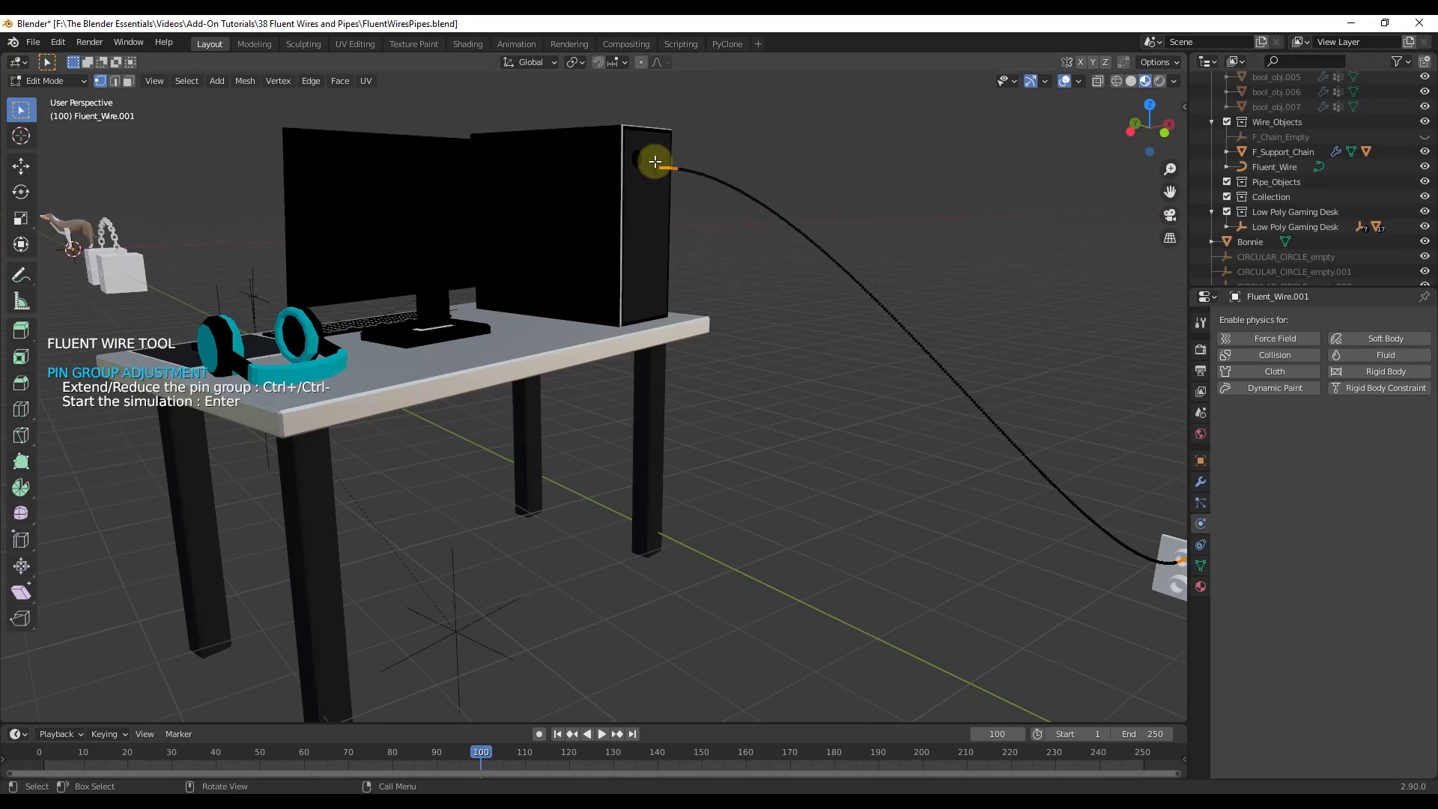
{"action": "scroll", "coordinate": [1086, 495], "scroll_direction": "up", "scroll_amount": 8}
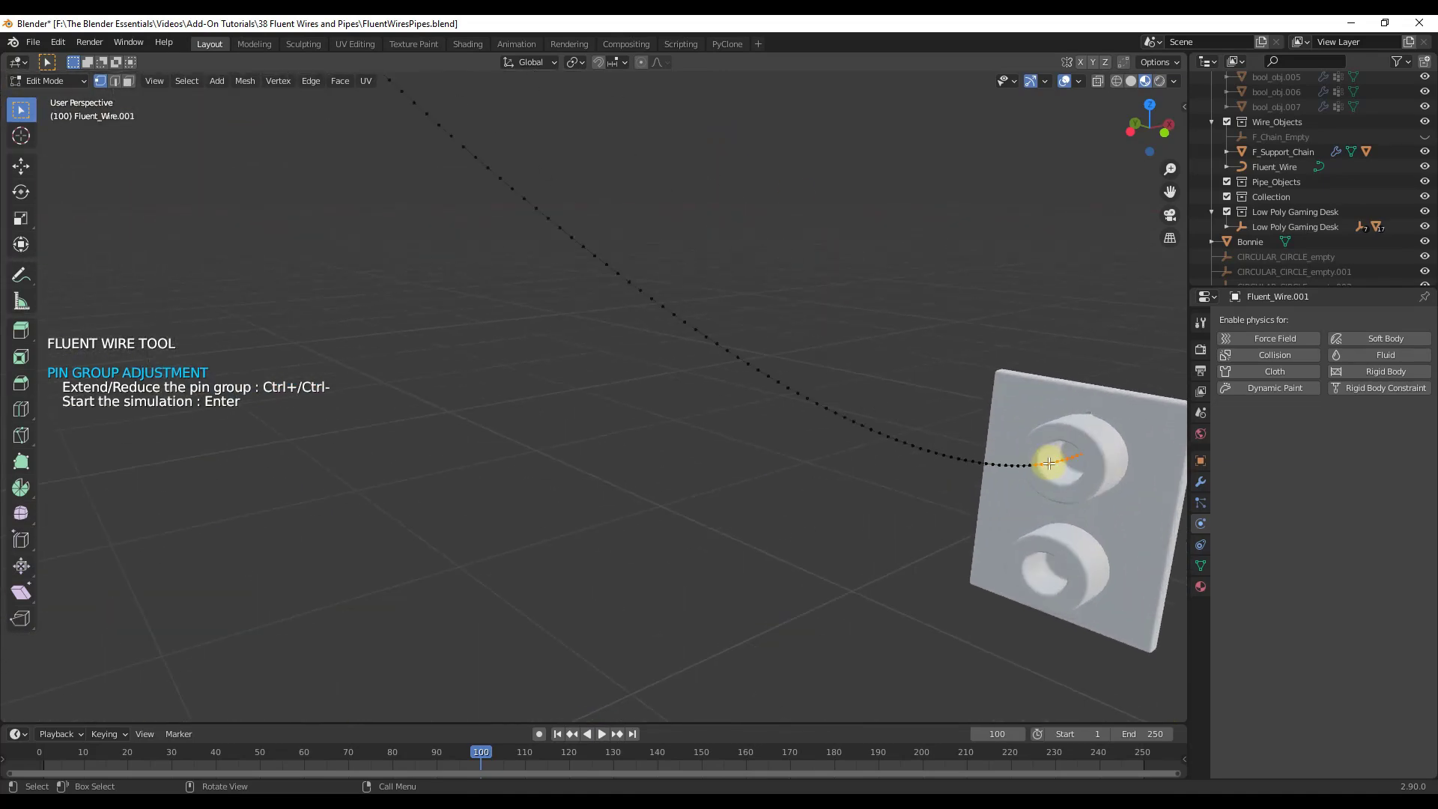
{"action": "scroll", "coordinate": [1049, 459], "scroll_direction": "down", "scroll_amount": 8}
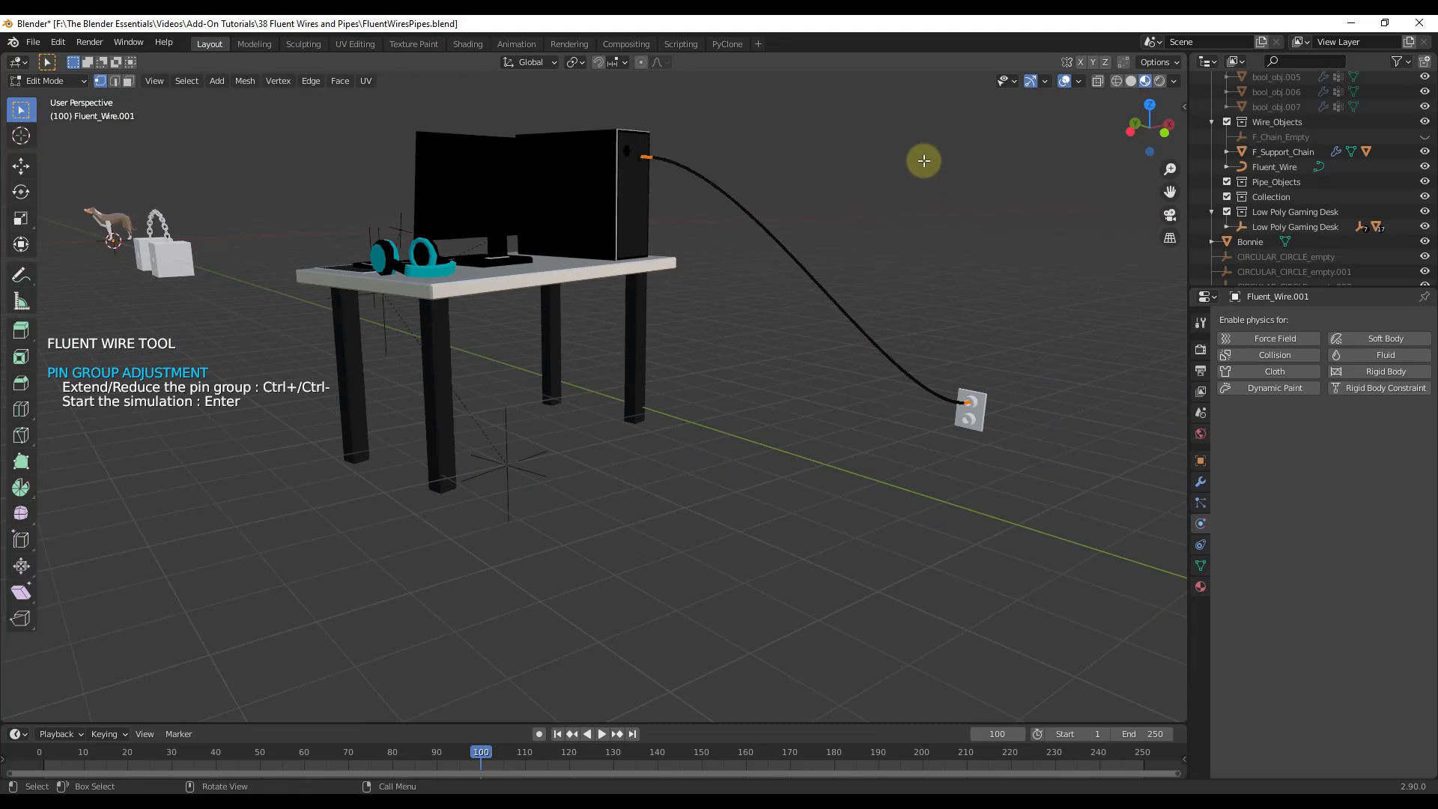
{"action": "key", "text": "Return"}
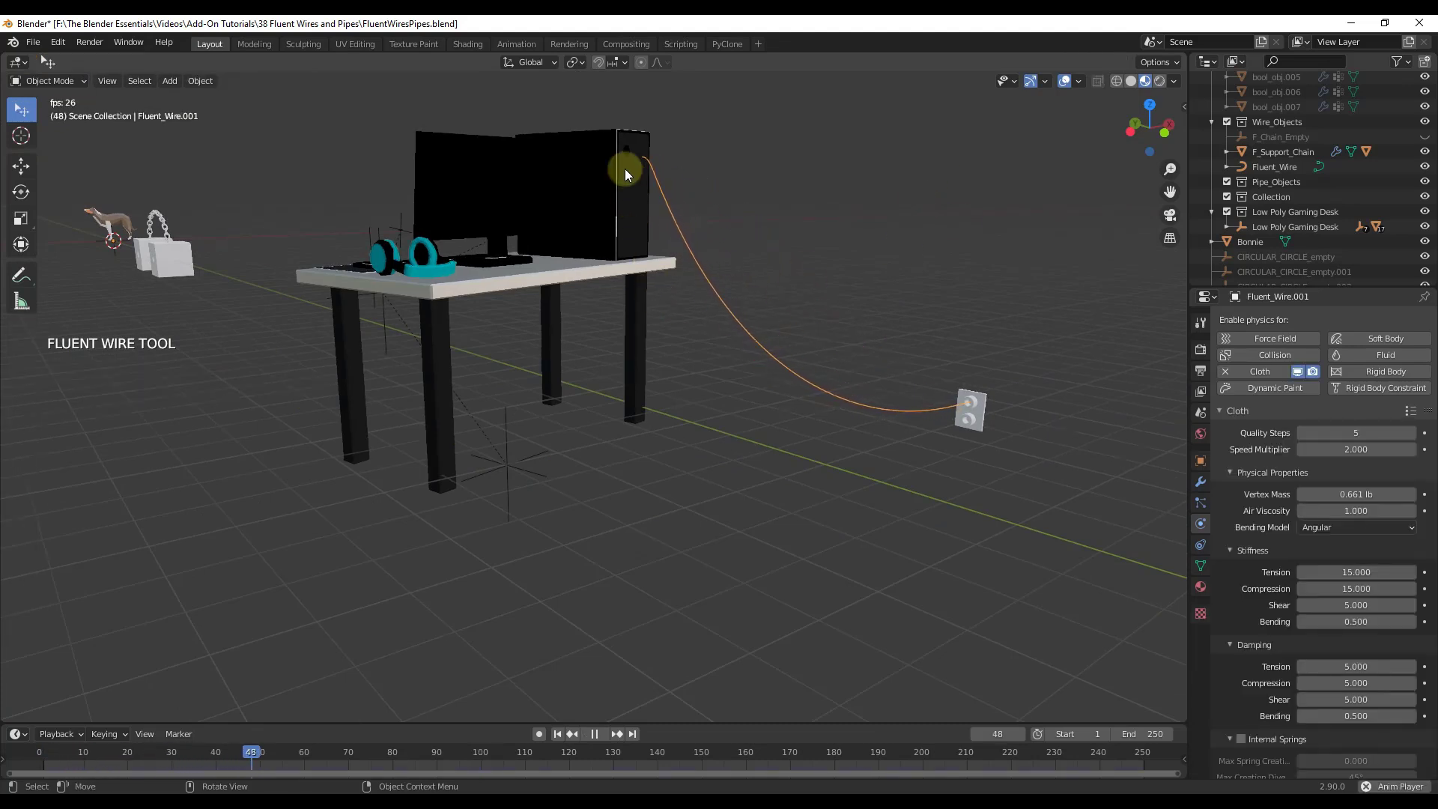
{"action": "left_click", "coordinate": [894, 437]}
- Inspect the simulated wire at the computer tower and the outlet, and finish the wire tool
{"action": "scroll", "coordinate": [862, 383], "scroll_direction": "up", "scroll_amount": 2}
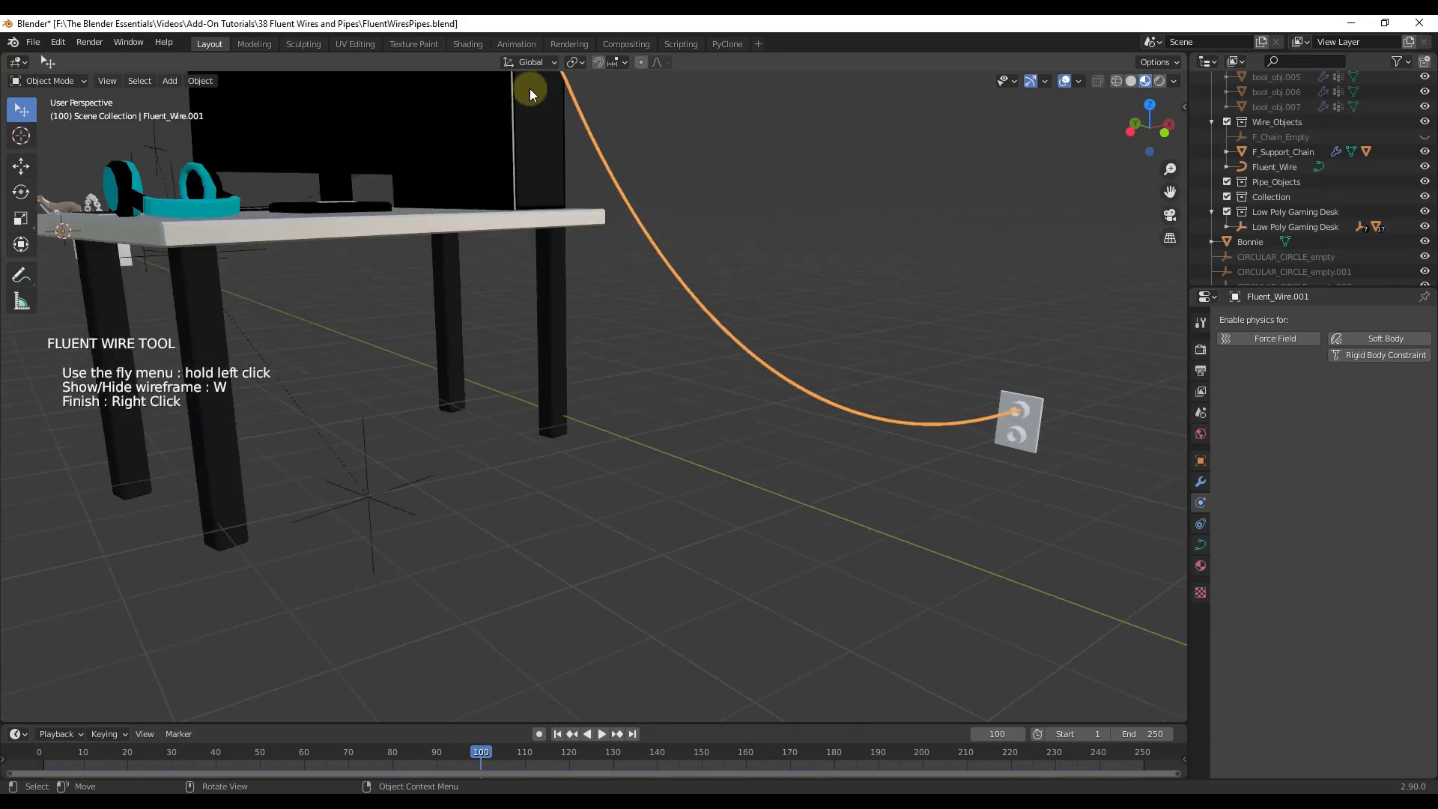
{"action": "scroll", "coordinate": [605, 342], "scroll_direction": "down", "scroll_amount": 2}
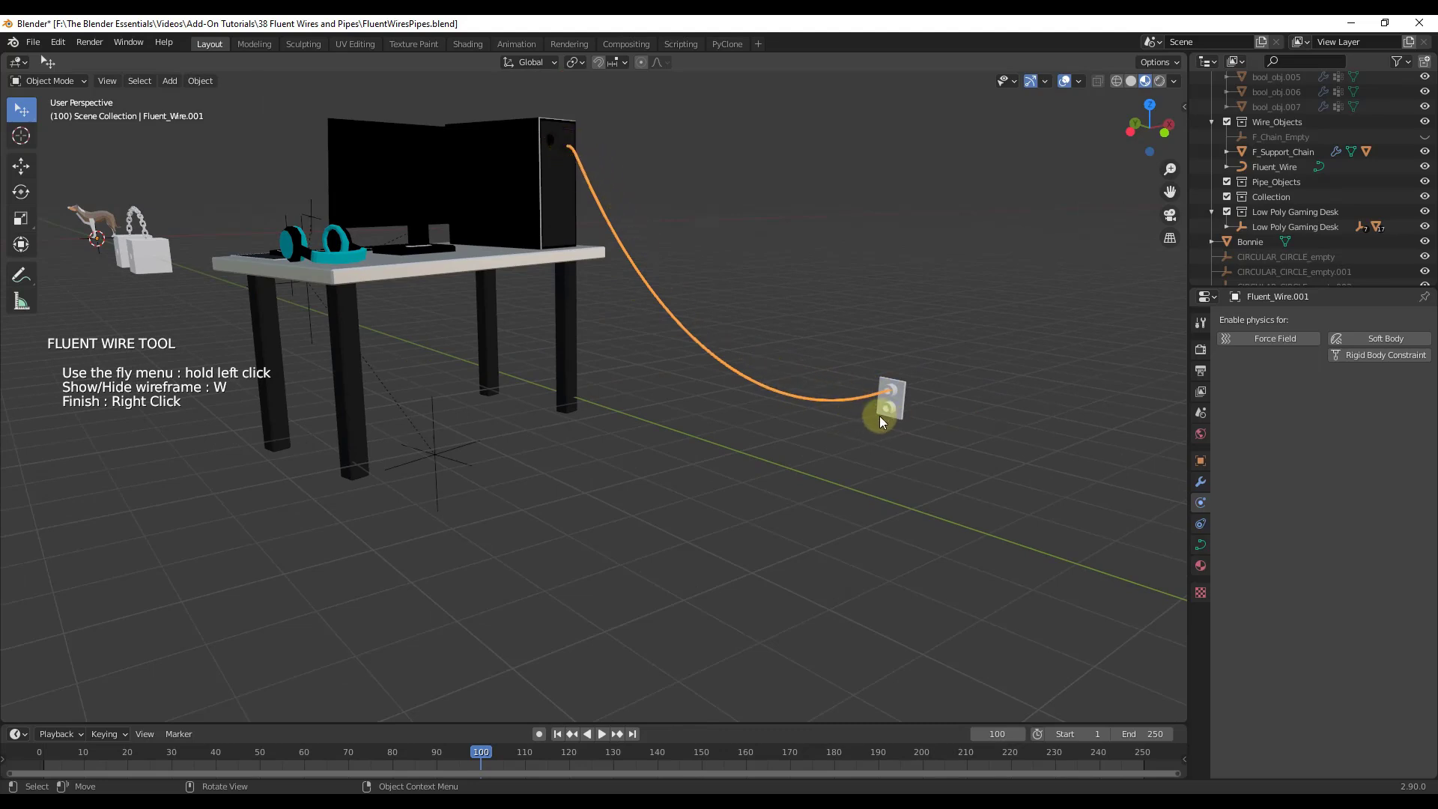
{"action": "middle_click_drag", "start_coordinate": [932, 417], "coordinate": [838, 404]}
{"action": "scroll", "coordinate": [648, 224], "scroll_direction": "up", "scroll_amount": 2}
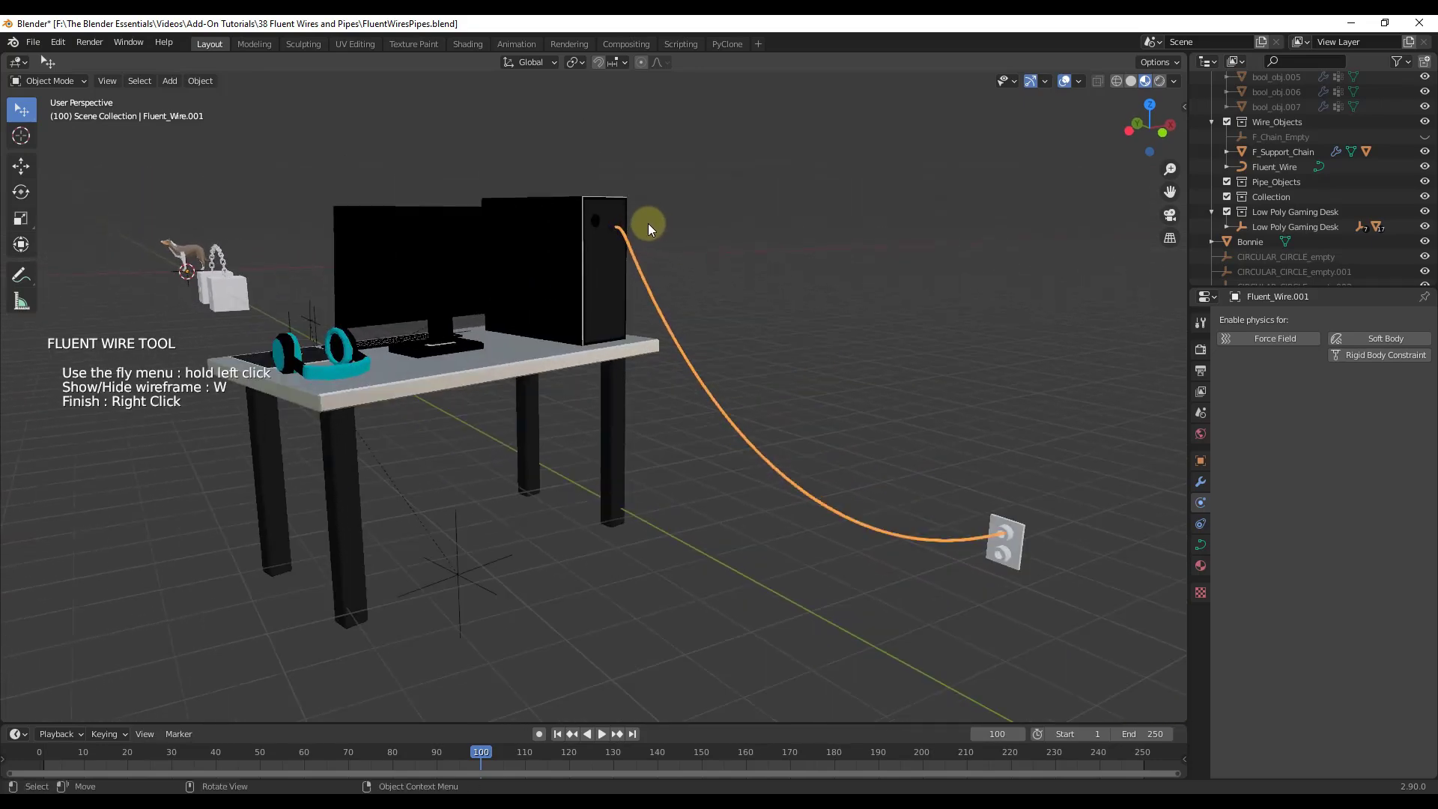
{"action": "scroll", "coordinate": [1082, 604], "scroll_direction": "up", "scroll_amount": 5}
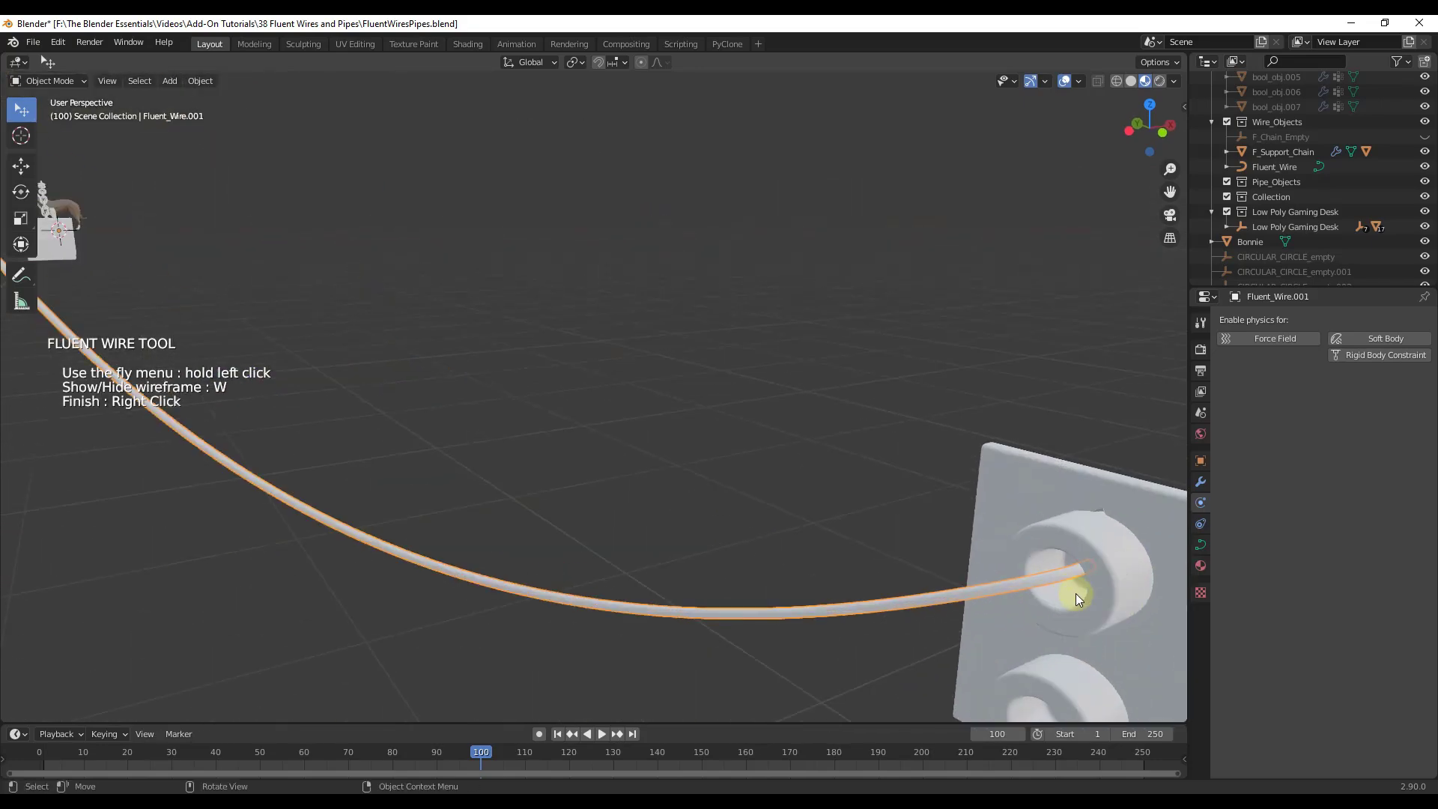
{"action": "right_click", "coordinate": [1064, 583]}
- Reopen the tower-to-outlet wire for Fluent editing and add a ring at its tower end
{"action": "left_click", "coordinate": [1060, 576]}
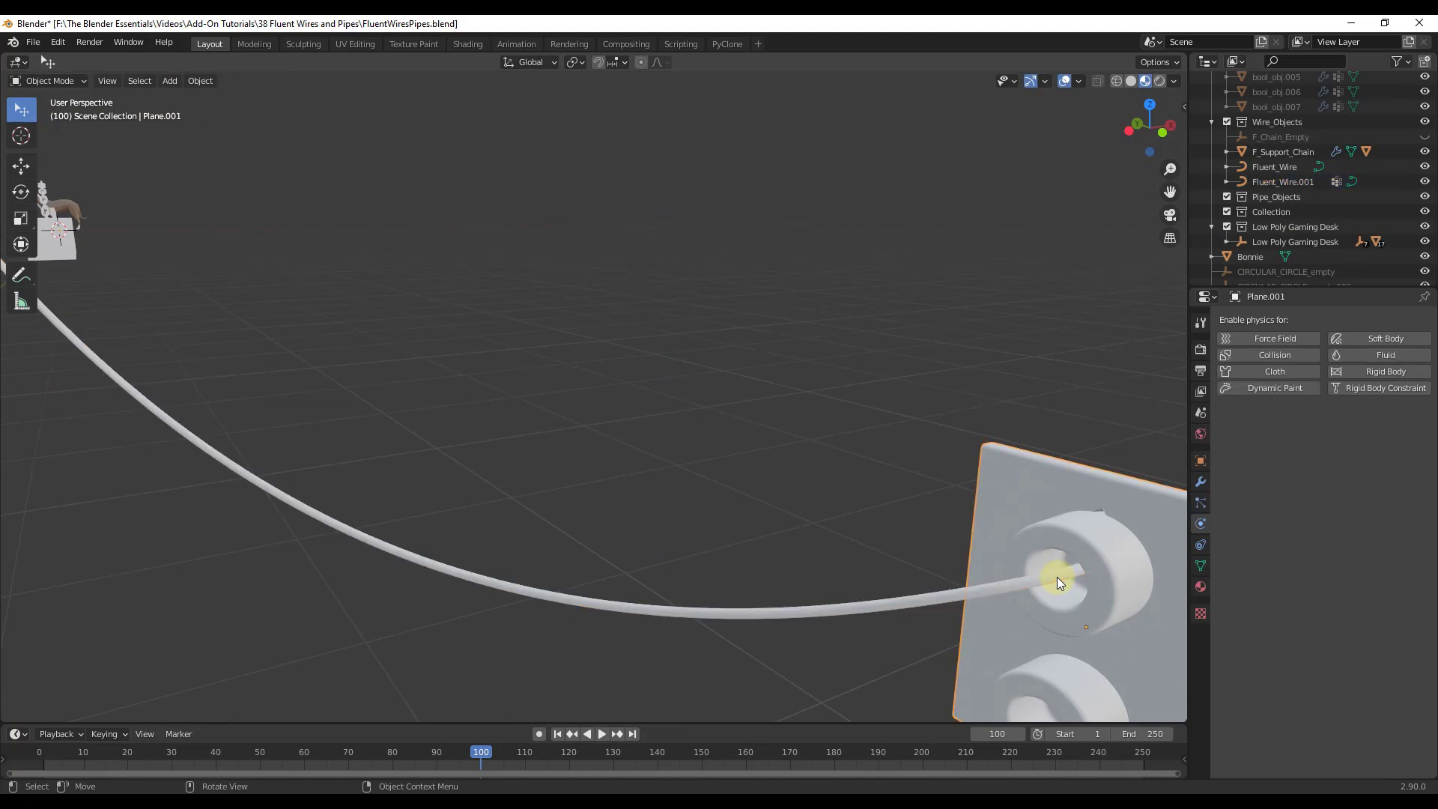
{"action": "left_click", "coordinate": [1057, 577]}
{"action": "key", "text": "f"}
{"action": "left_click", "coordinate": [1159, 521]}
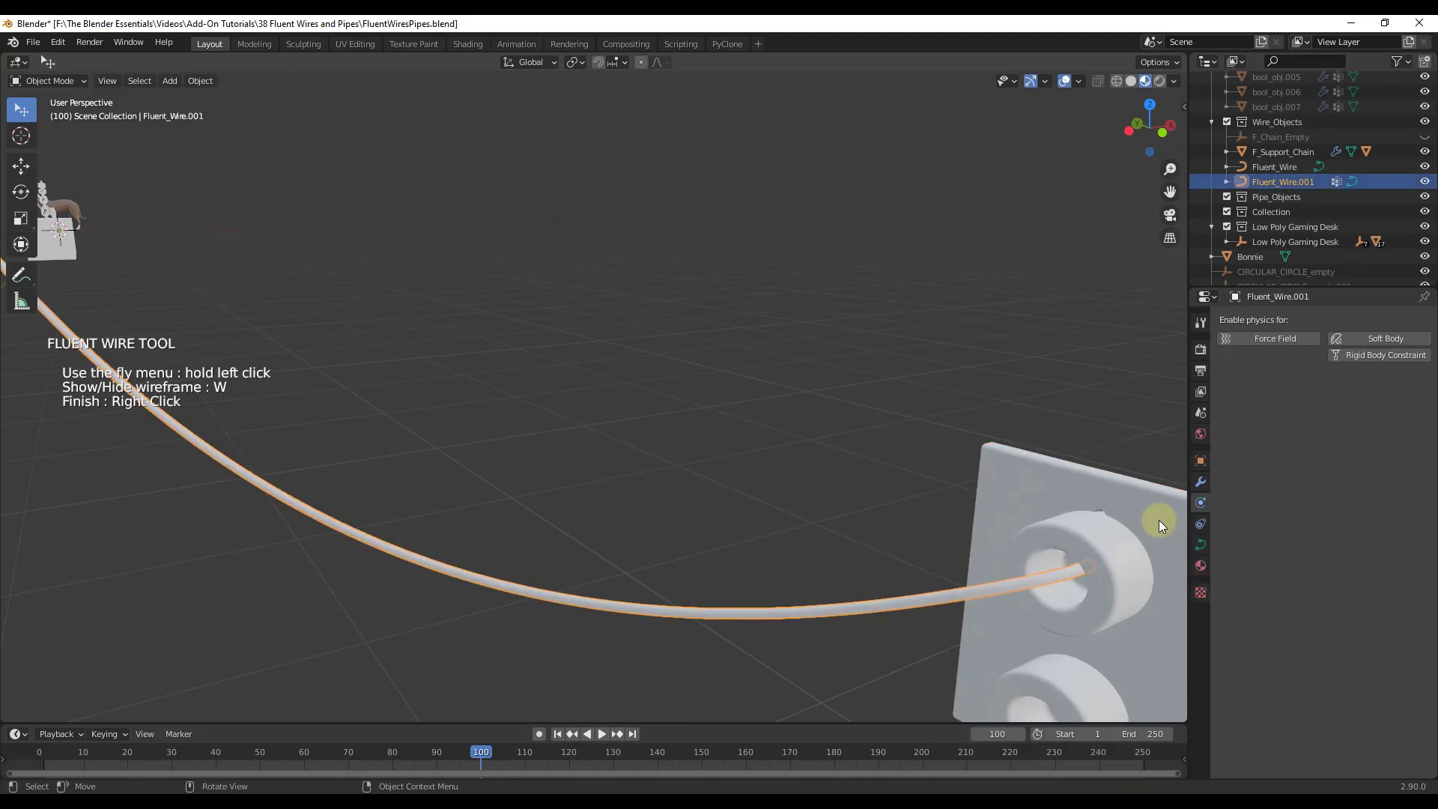
{"action": "left_click_drag", "start_coordinate": [827, 610], "coordinate": [778, 408]}
{"action": "scroll", "coordinate": [1017, 581], "scroll_direction": "down", "scroll_amount": 6}
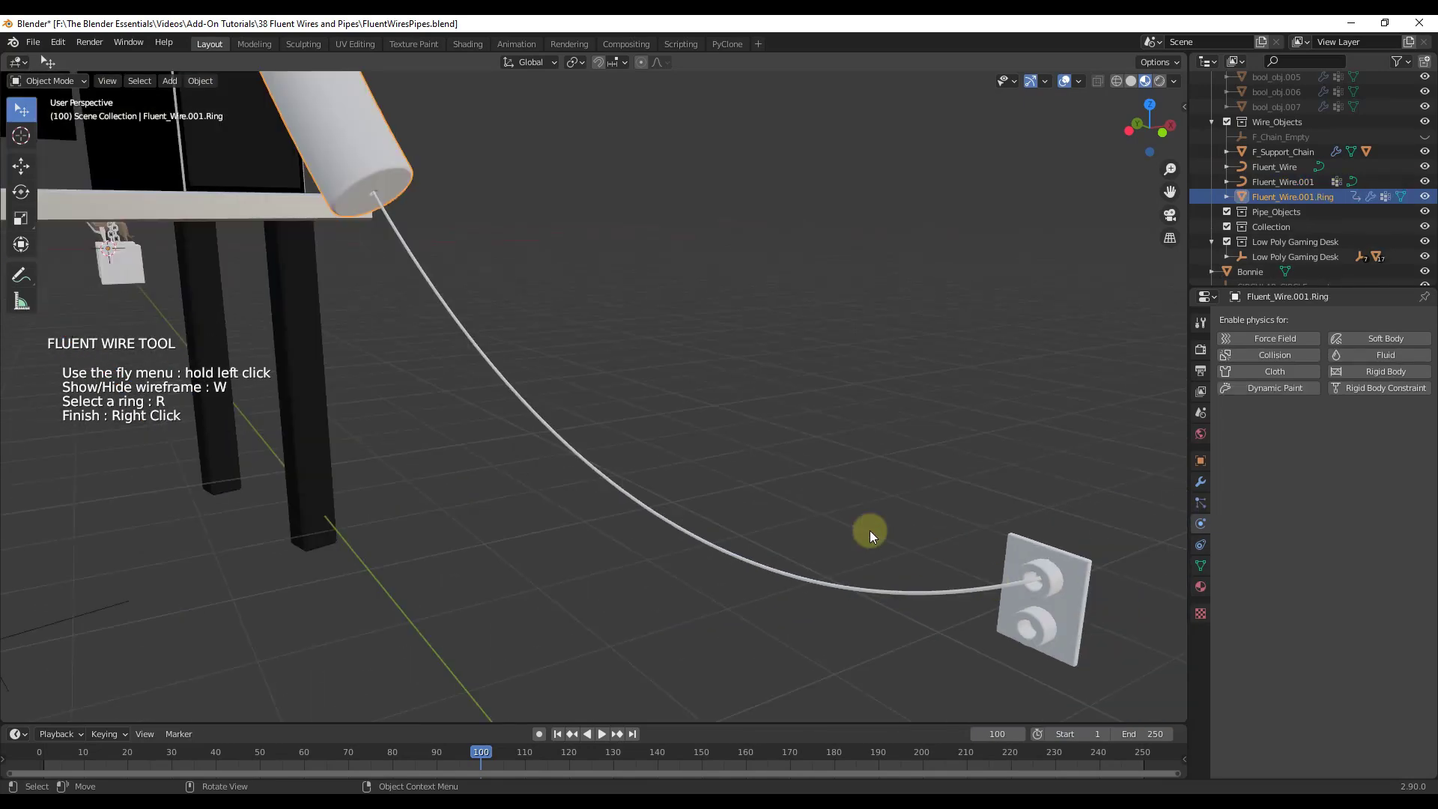
{"action": "scroll", "coordinate": [608, 509], "scroll_direction": "down", "scroll_amount": 3}
{"action": "scroll", "coordinate": [426, 267], "scroll_direction": "up", "scroll_amount": 2}
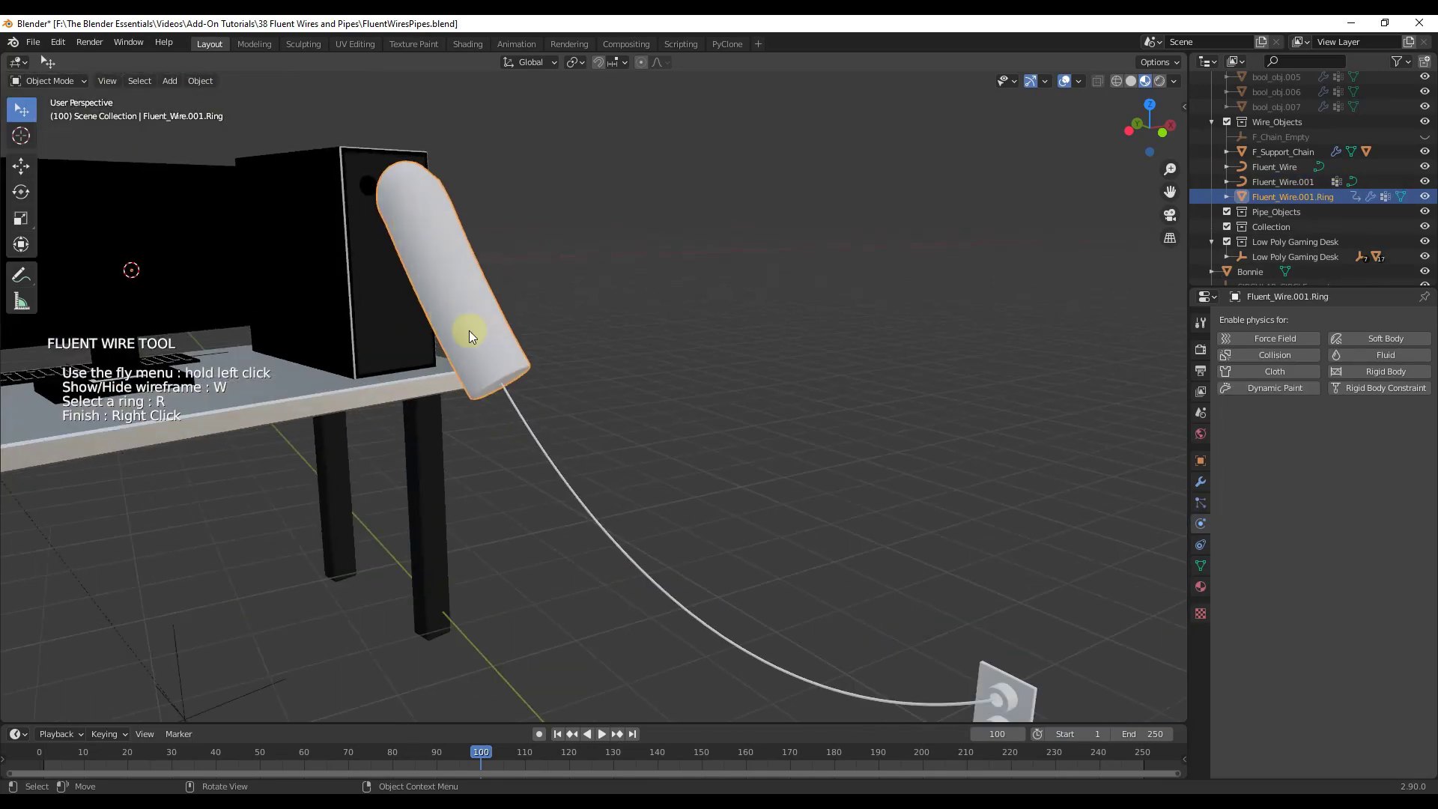
- Set the ring's thickness to 0.007 and shorten it to a small plug at the tower's port
{"action": "left_click_drag", "start_coordinate": [469, 331], "coordinate": [518, 207]}
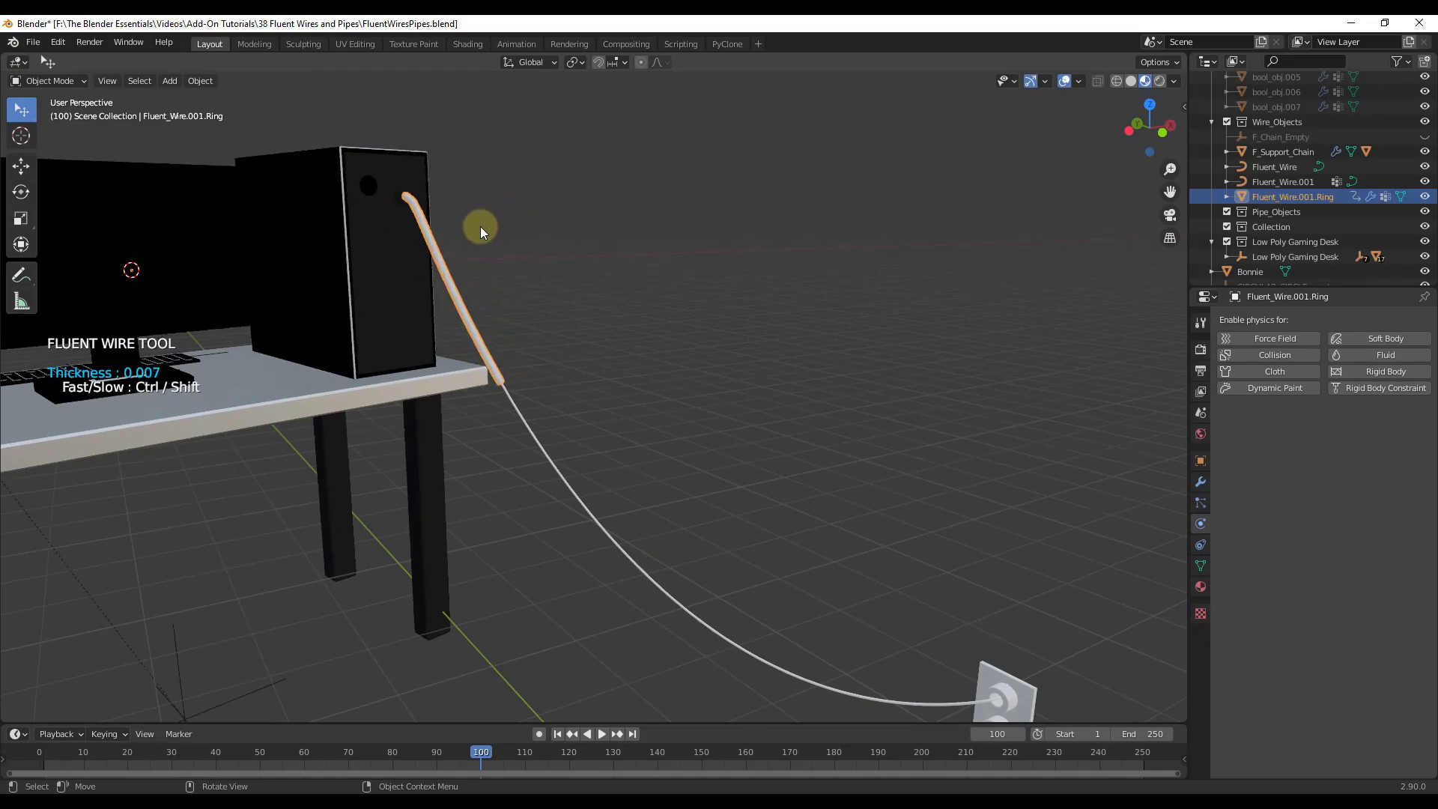
{"action": "left_click", "coordinate": [480, 226]}
{"action": "middle_click_drag", "start_coordinate": [391, 222], "coordinate": [600, 333]}
{"action": "left_click_drag", "start_coordinate": [601, 334], "coordinate": [697, 253]}
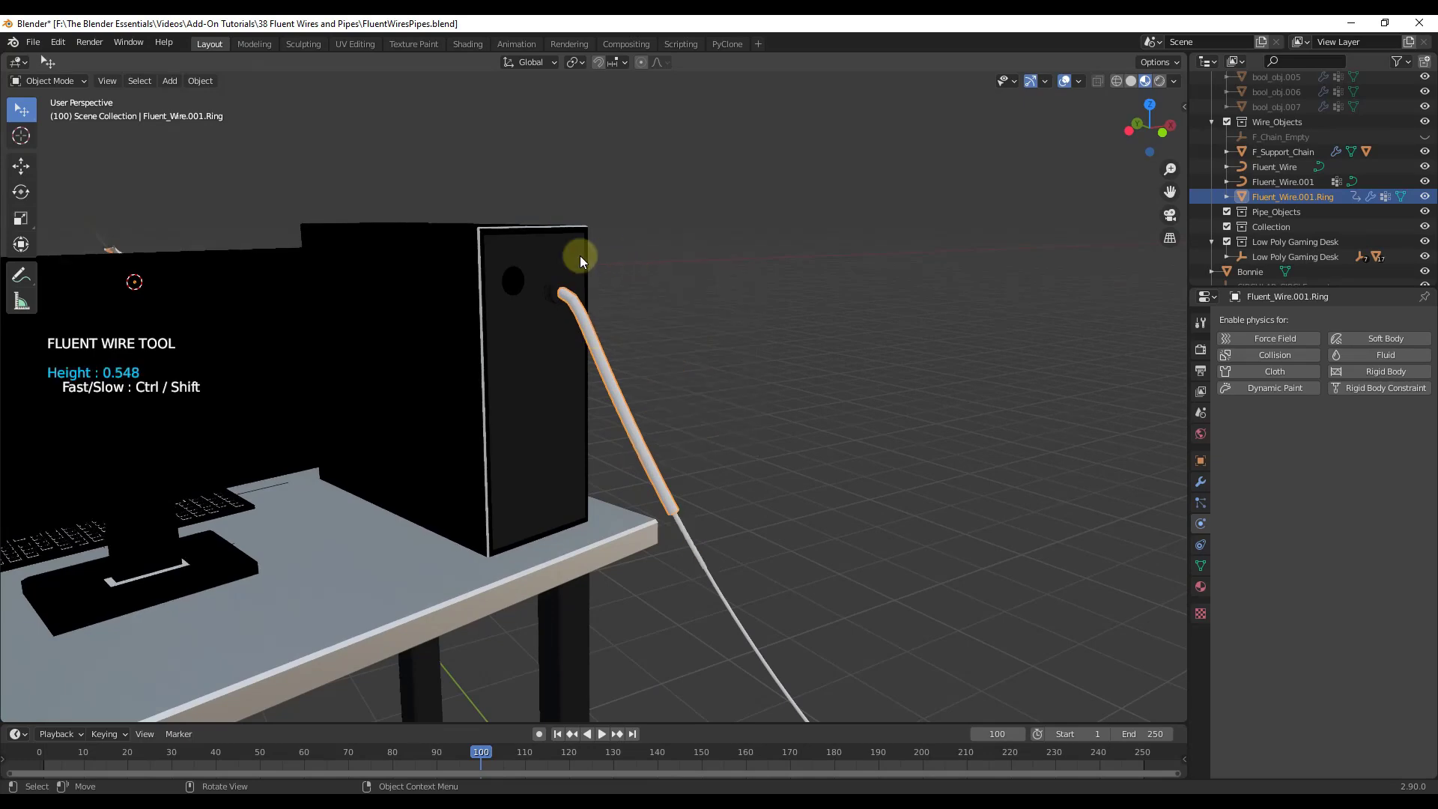
{"action": "left_click", "coordinate": [365, 373]}
{"action": "scroll", "coordinate": [563, 300], "scroll_direction": "up", "scroll_amount": 6}
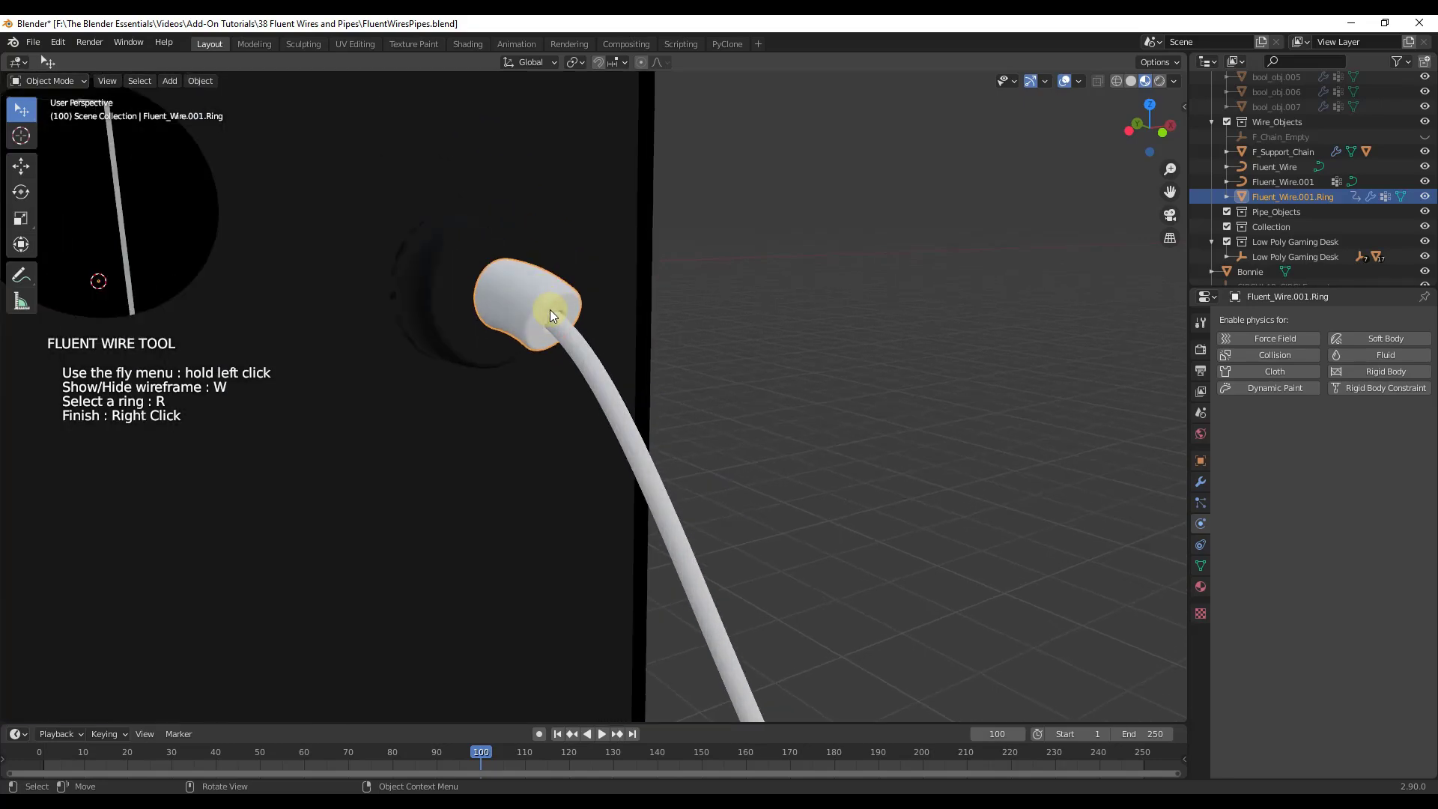
- Return from the ring to the wire curve and add a second ring for the outlet end
{"action": "scroll", "coordinate": [549, 309], "scroll_direction": "down", "scroll_amount": 8}
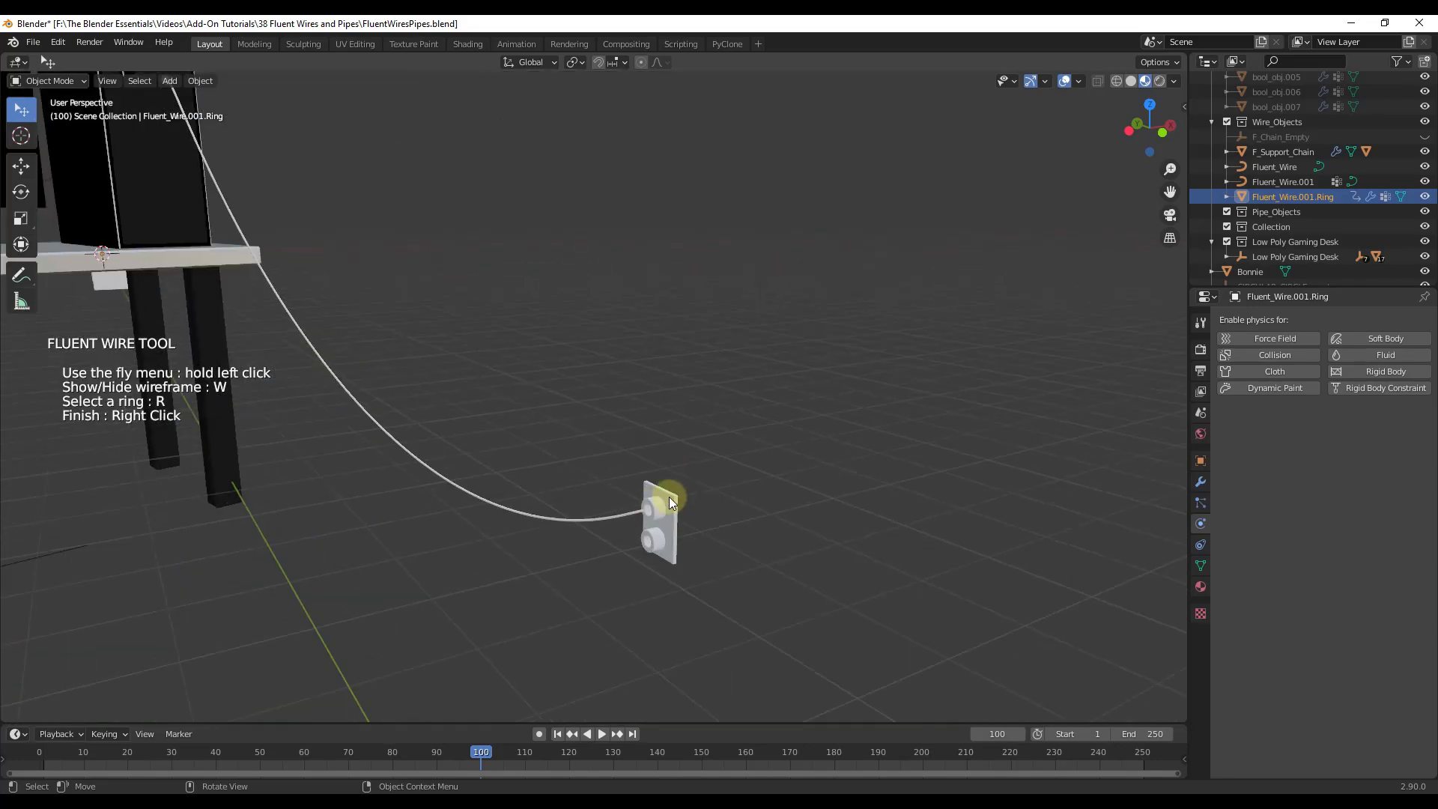
{"action": "scroll", "coordinate": [657, 503], "scroll_direction": "up", "scroll_amount": 3}
{"action": "left_click", "coordinate": [639, 511]}
{"action": "left_click", "coordinate": [635, 514]}
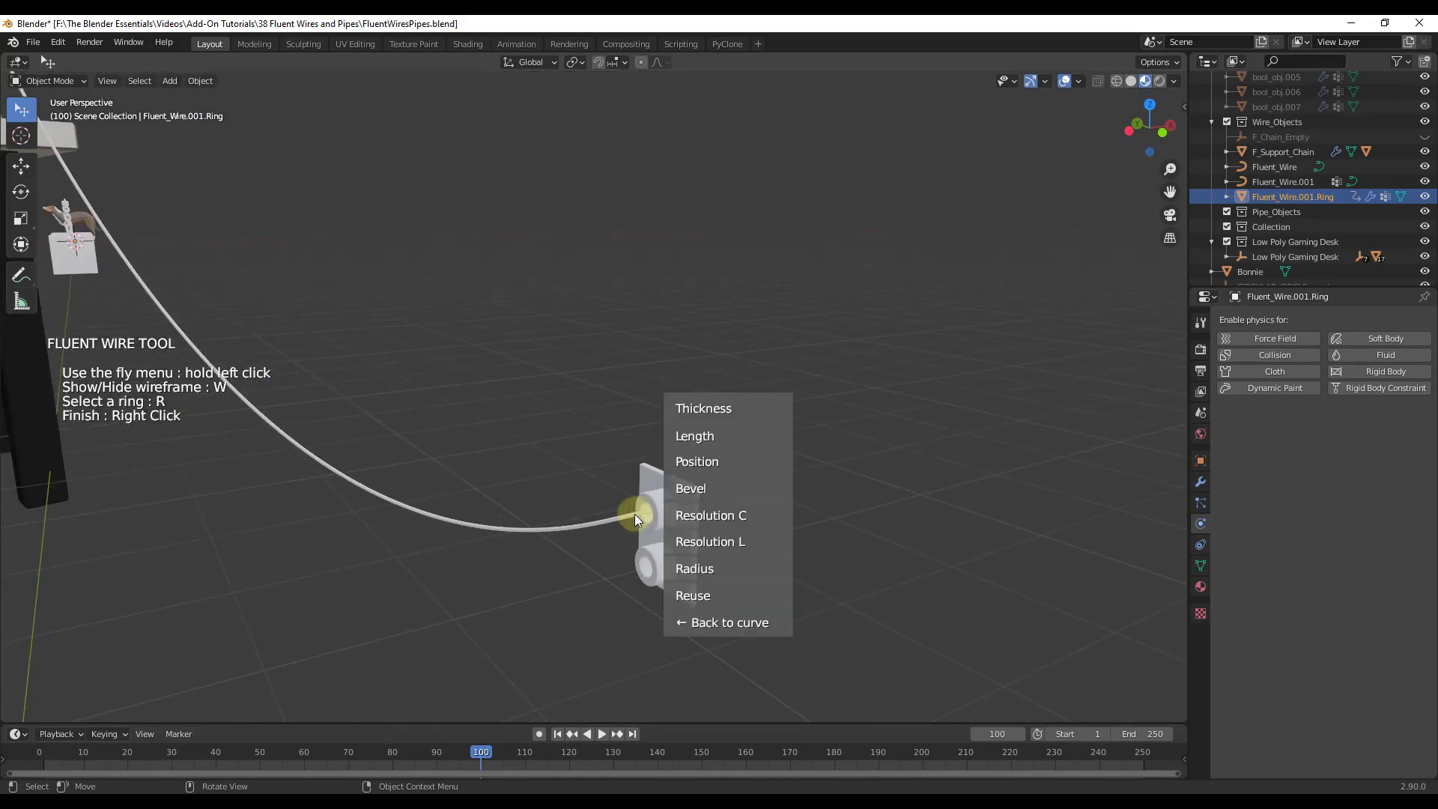
{"action": "left_click_drag", "start_coordinate": [634, 514], "coordinate": [707, 629]}
{"action": "left_click_drag", "start_coordinate": [637, 517], "coordinate": [626, 304]}
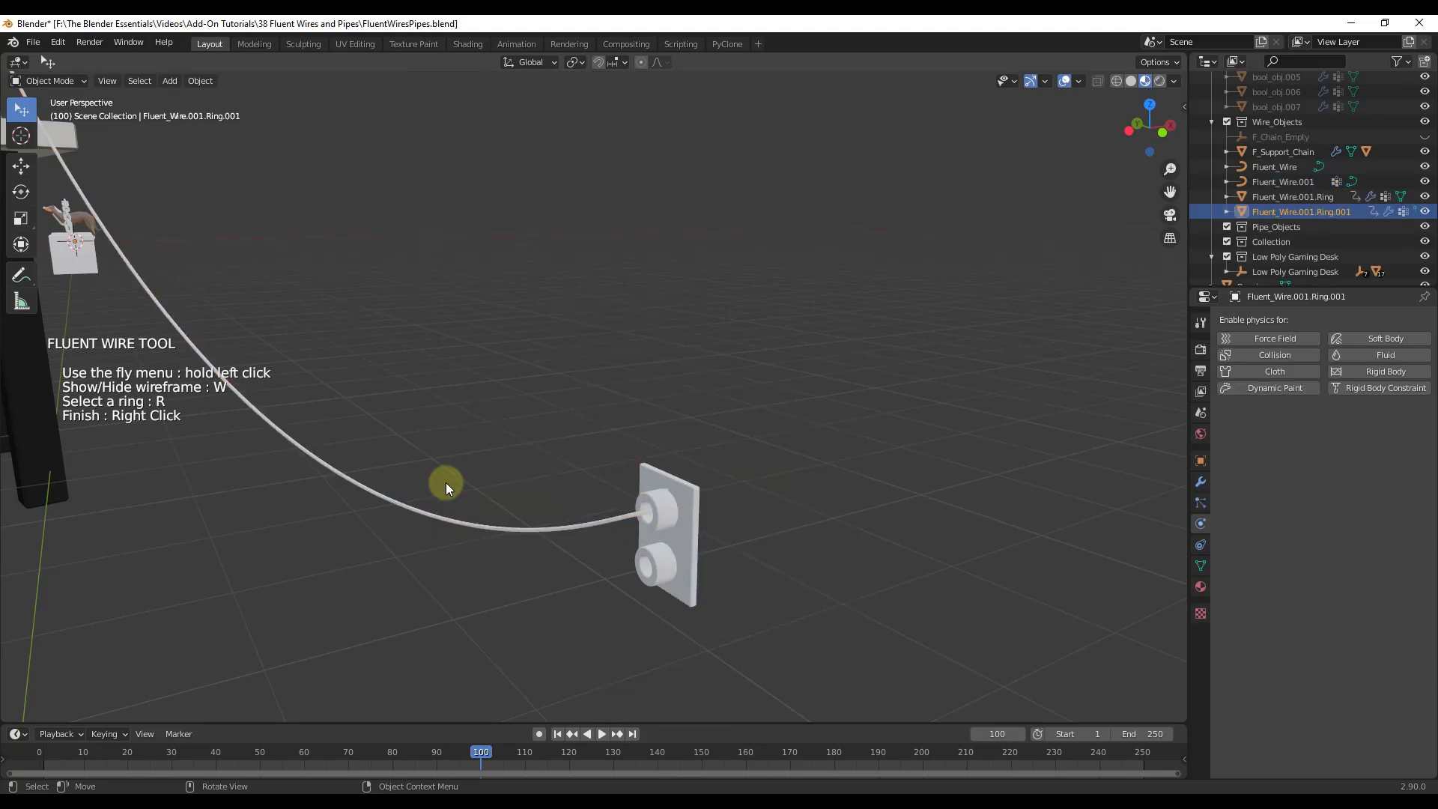
- Slide the second ring along the wire to the wall outlet, at a position of about 4.738
{"action": "scroll", "coordinate": [486, 416], "scroll_direction": "down", "scroll_amount": 3}
{"action": "left_click_drag", "start_coordinate": [415, 345], "coordinate": [470, 288]}
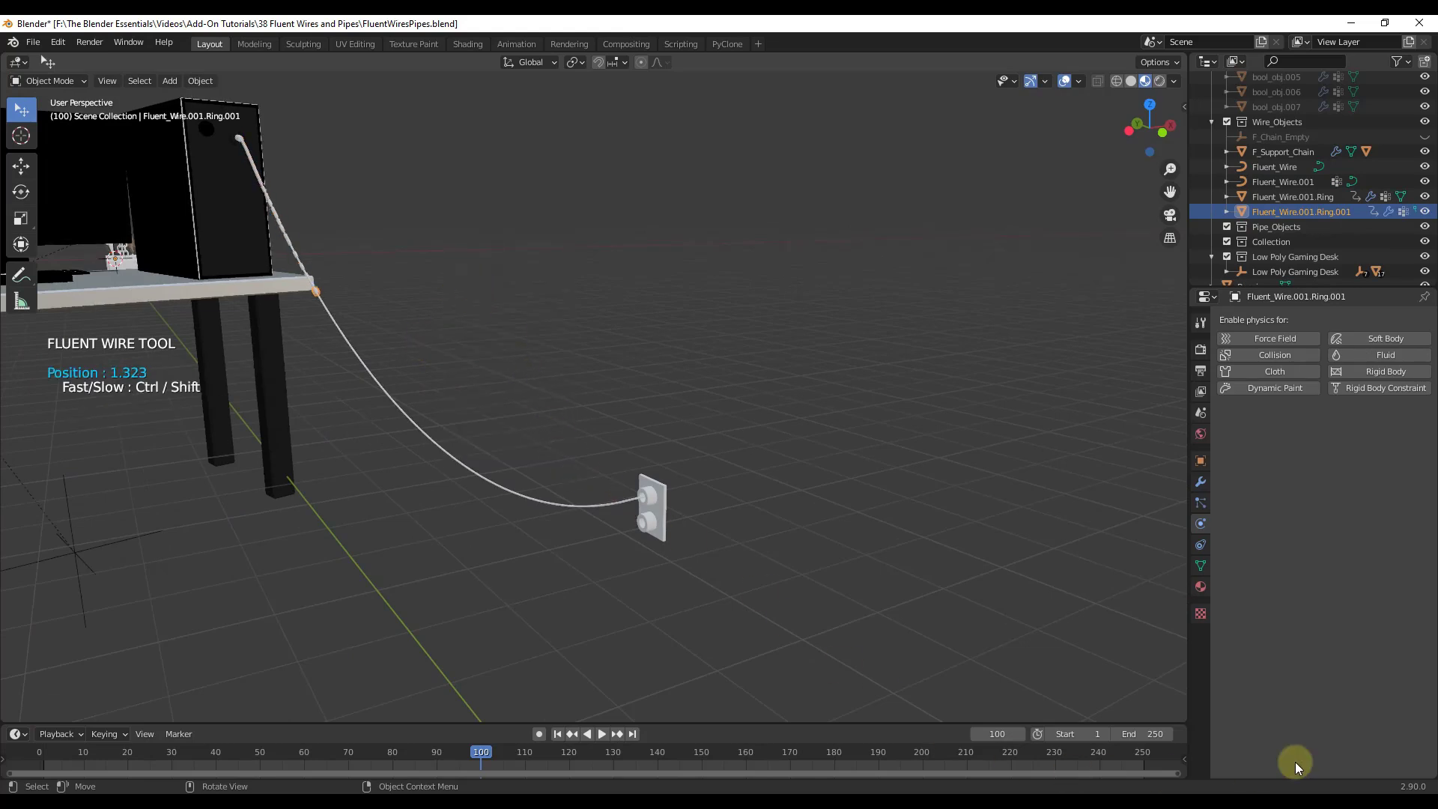
{"action": "left_click_drag", "start_coordinate": [186, 216], "coordinate": [267, 161]}
{"action": "left_click_drag", "start_coordinate": [479, 579], "coordinate": [542, 579]}
{"action": "left_click_drag", "start_coordinate": [542, 573], "coordinate": [541, 526]}
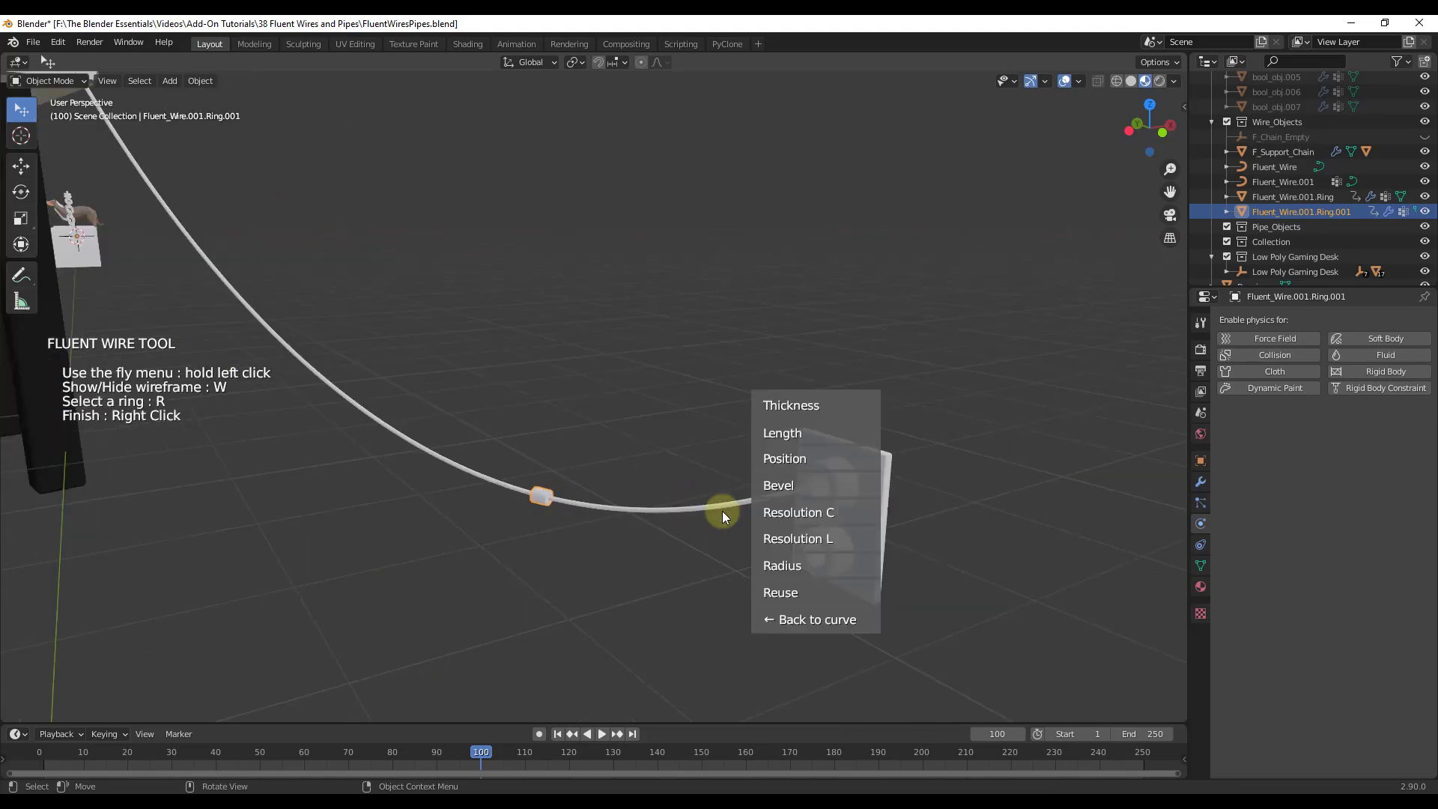
{"action": "left_click_drag", "start_coordinate": [722, 510], "coordinate": [778, 458]}
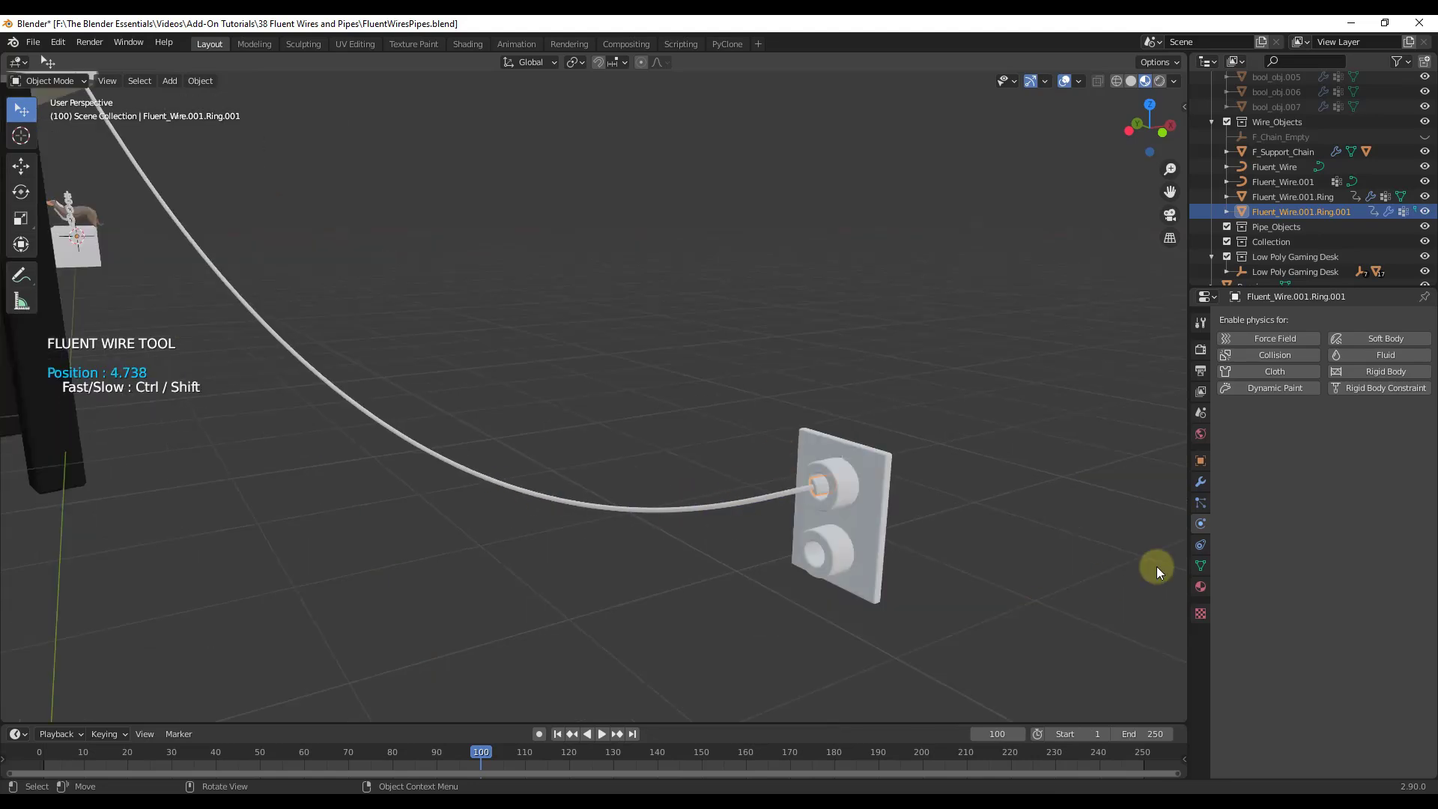
{"action": "left_click", "coordinate": [1160, 563]}
- Adjust the outlet ring's thickness and length so it forms a small plug at the upper socket
{"action": "left_click_drag", "start_coordinate": [958, 545], "coordinate": [999, 469]}
{"action": "left_click", "coordinate": [1040, 477]}
{"action": "left_click_drag", "start_coordinate": [1039, 477], "coordinate": [918, 532]}
{"action": "left_click", "coordinate": [1086, 433]}
- Finish the wire tool and deselect the outlet ring
{"action": "scroll", "coordinate": [918, 532], "scroll_direction": "down", "scroll_amount": 5}
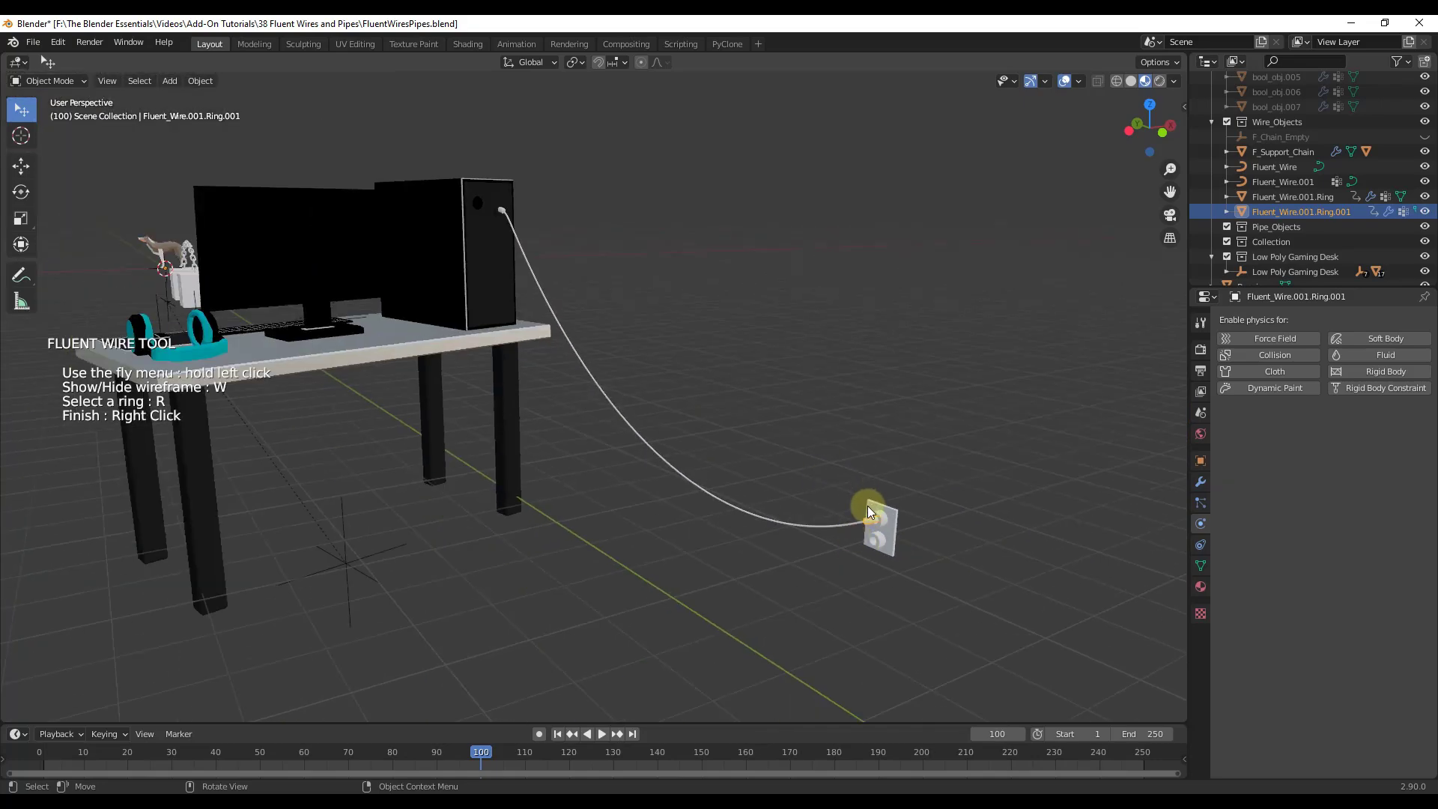
{"action": "scroll", "coordinate": [873, 516], "scroll_direction": "up", "scroll_amount": 8}
{"action": "scroll", "coordinate": [896, 539], "scroll_direction": "down", "scroll_amount": 6}
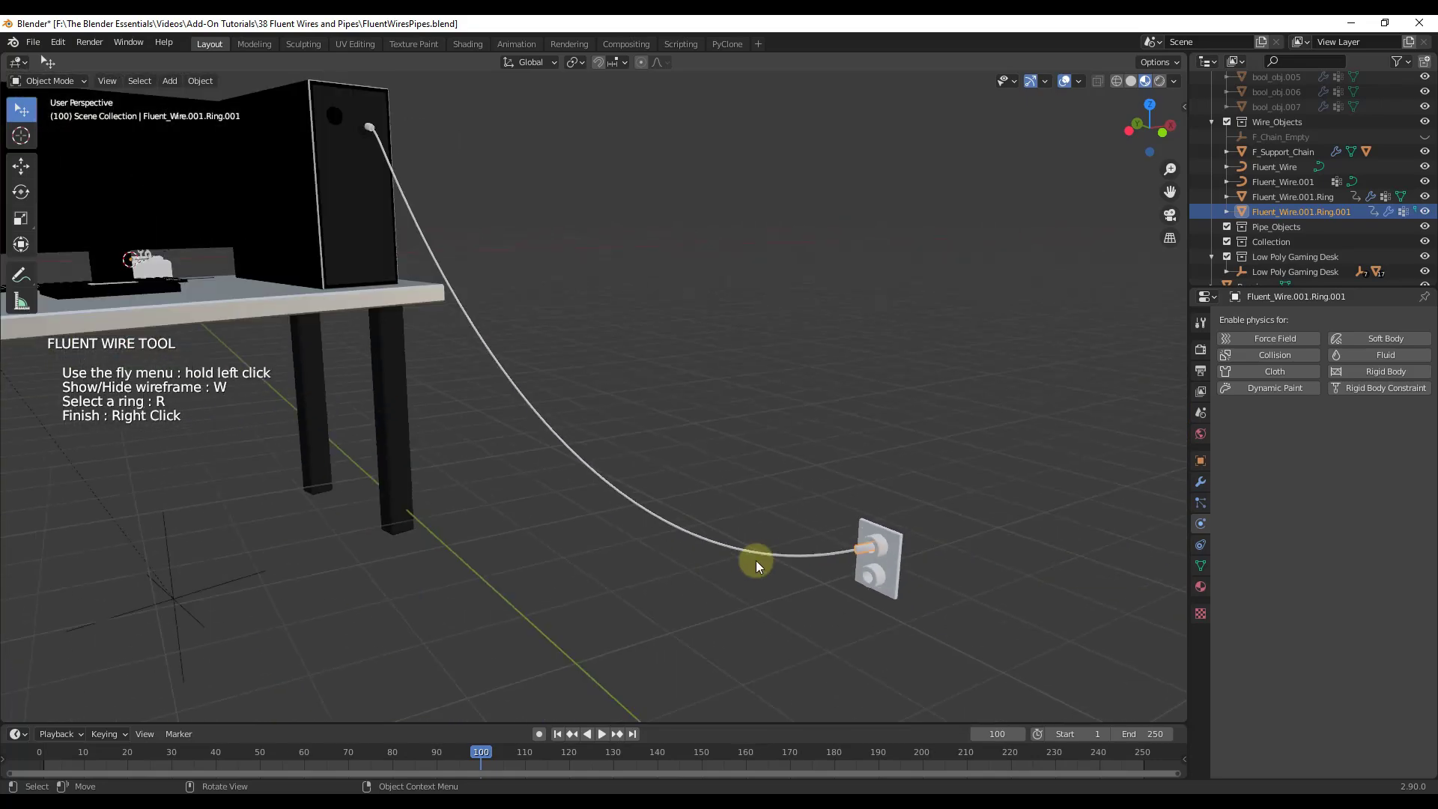
{"action": "right_click", "coordinate": [752, 589]}
{"action": "left_click", "coordinate": [741, 606]}
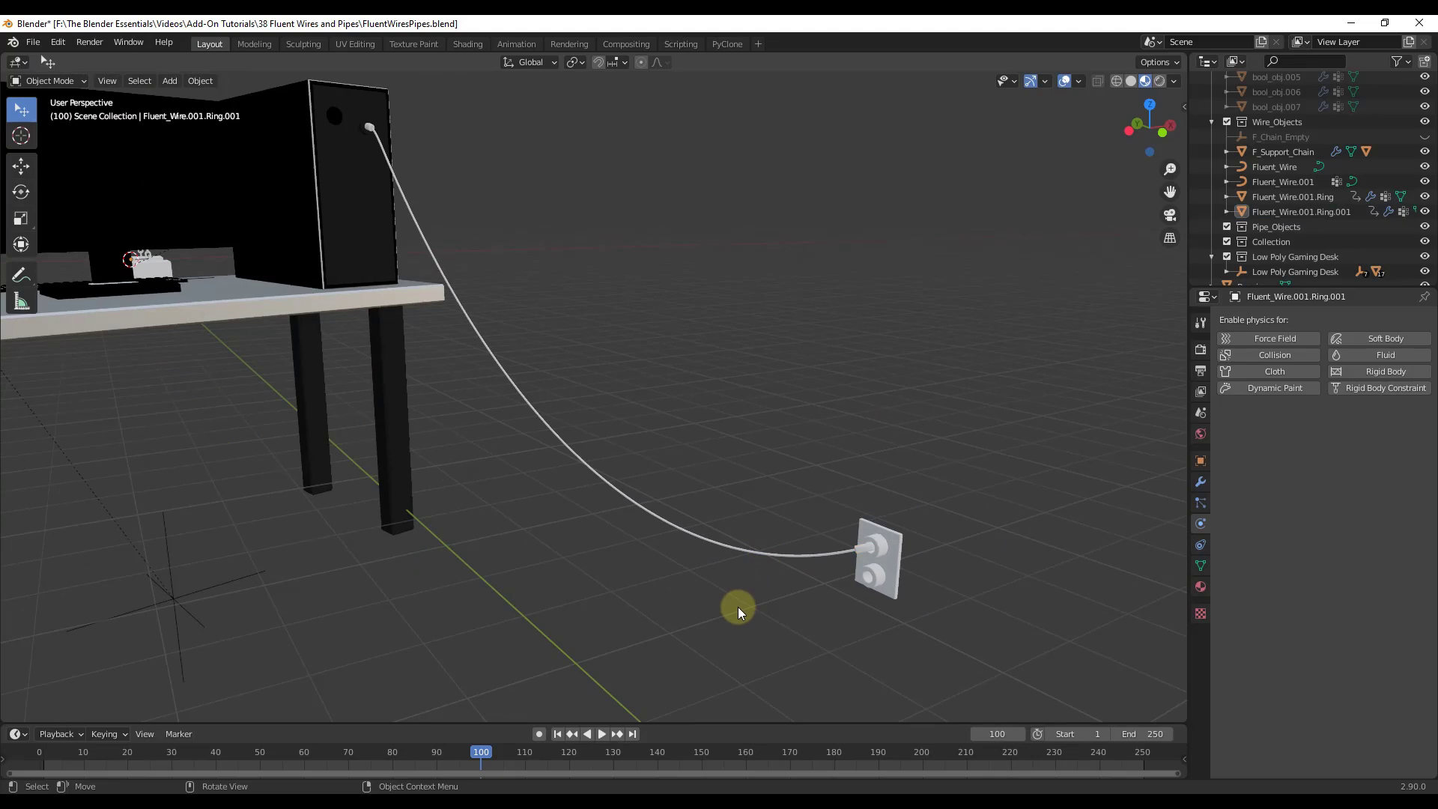
- Place the 3D cursor on the floor between the desk and the outlet and add a mesh circle there
{"action": "right_click", "coordinate": [579, 661], "text": "shift"}
{"action": "key", "text": "c"}
{"action": "key", "text": "Escape"}
{"action": "key", "text": "shift+a"}
{"action": "mouse_move", "coordinate": [588, 487]}
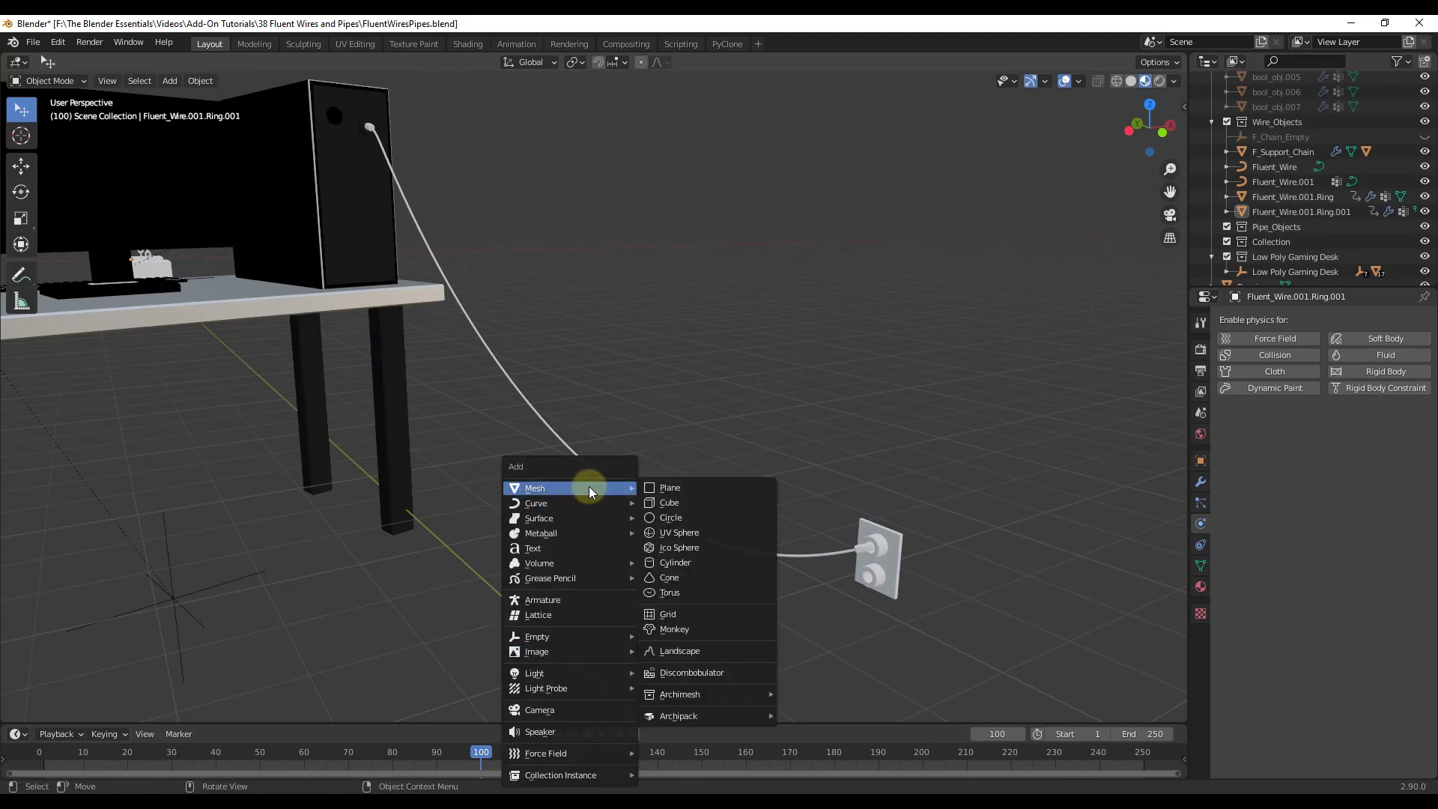
{"action": "left_click", "coordinate": [685, 518]}
- Move the circle about -480.63 inches along Y into open space and scale it down to about 0.286
{"action": "scroll", "coordinate": [594, 666], "scroll_direction": "up", "scroll_amount": 5}
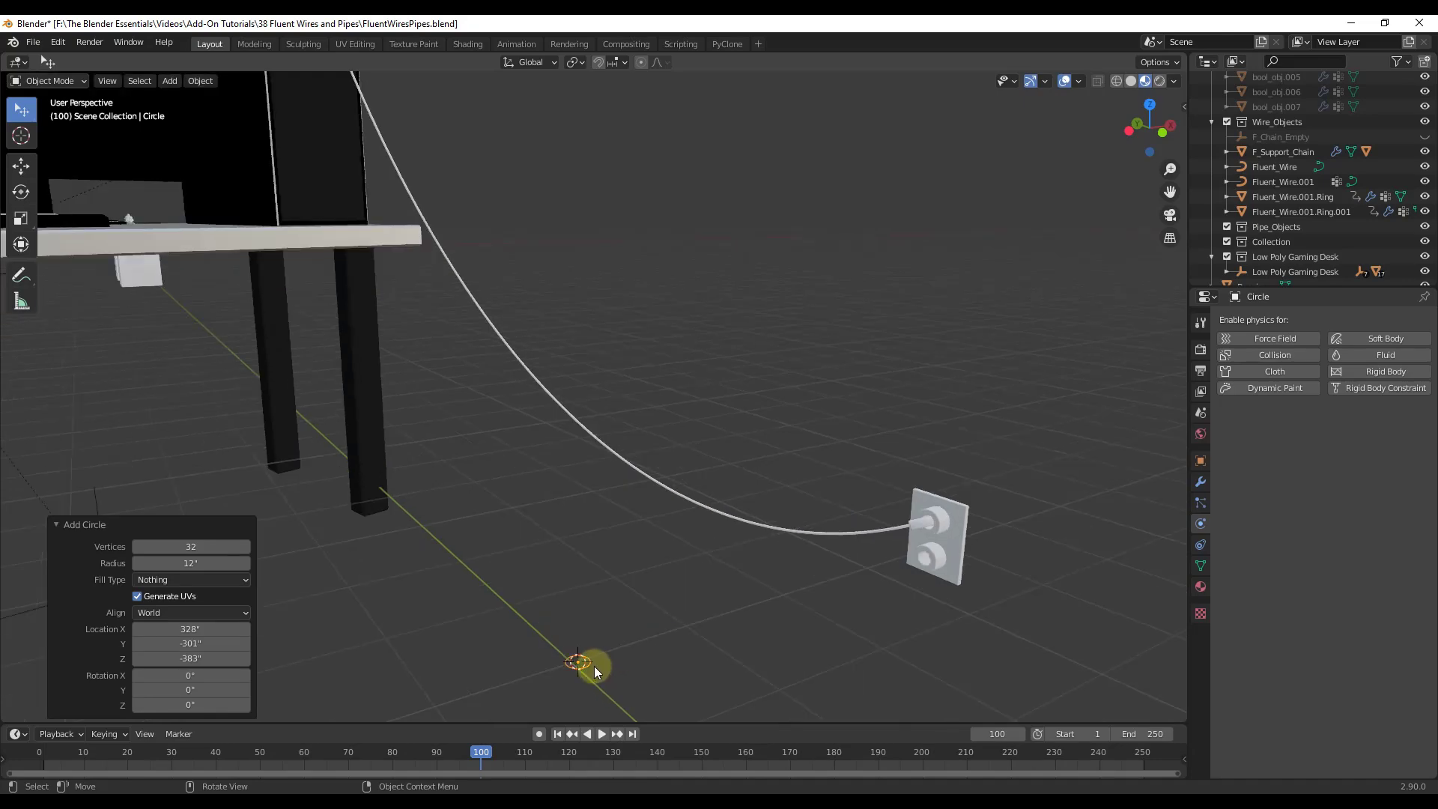
{"action": "scroll", "coordinate": [597, 660], "scroll_direction": "down", "scroll_amount": 10}
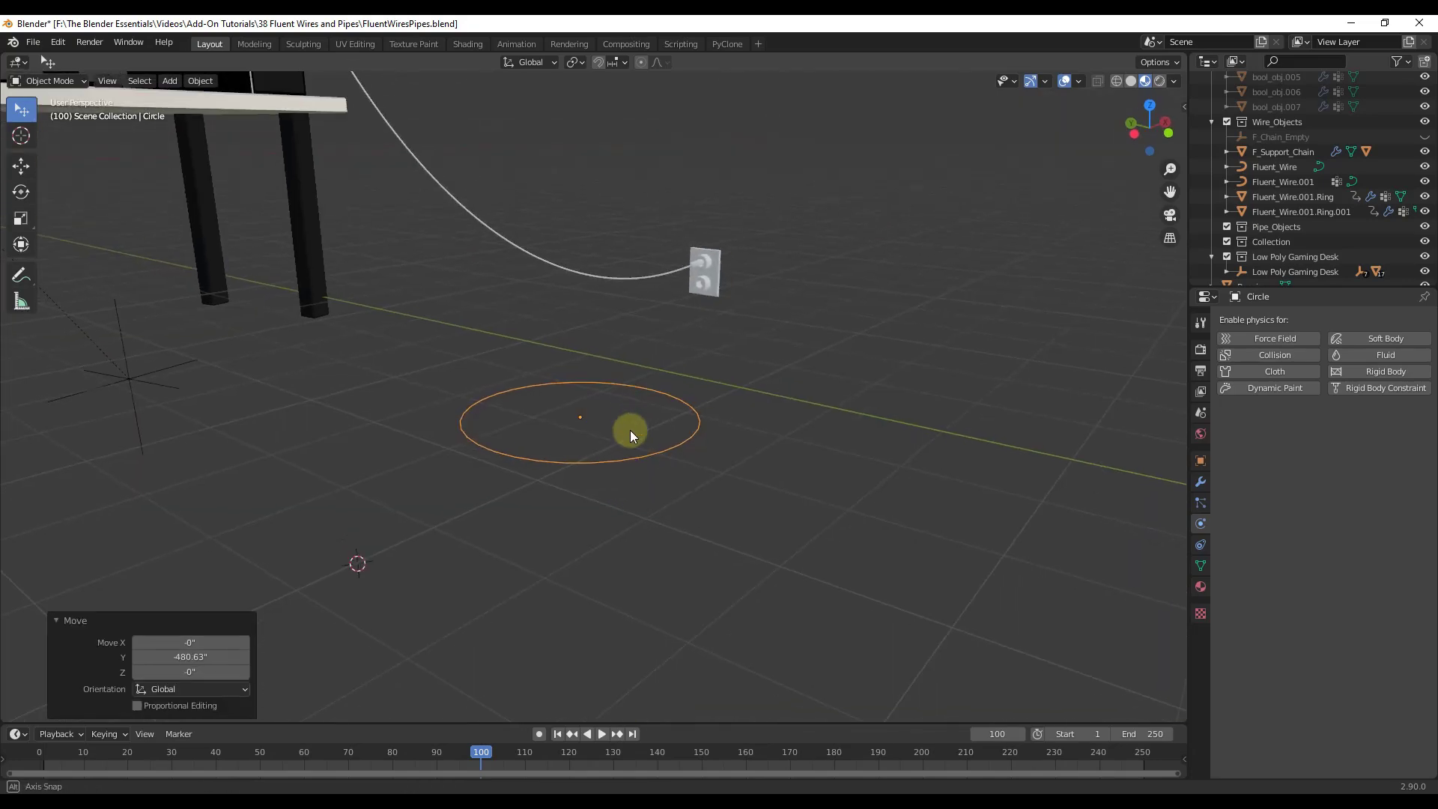
{"action": "middle_click_drag", "start_coordinate": [631, 430], "coordinate": [671, 449]}
{"action": "key", "text": "s"}
{"action": "left_click", "coordinate": [607, 428]}
- Fill the circle with a face in Edit Mode
{"action": "key", "text": "f"}
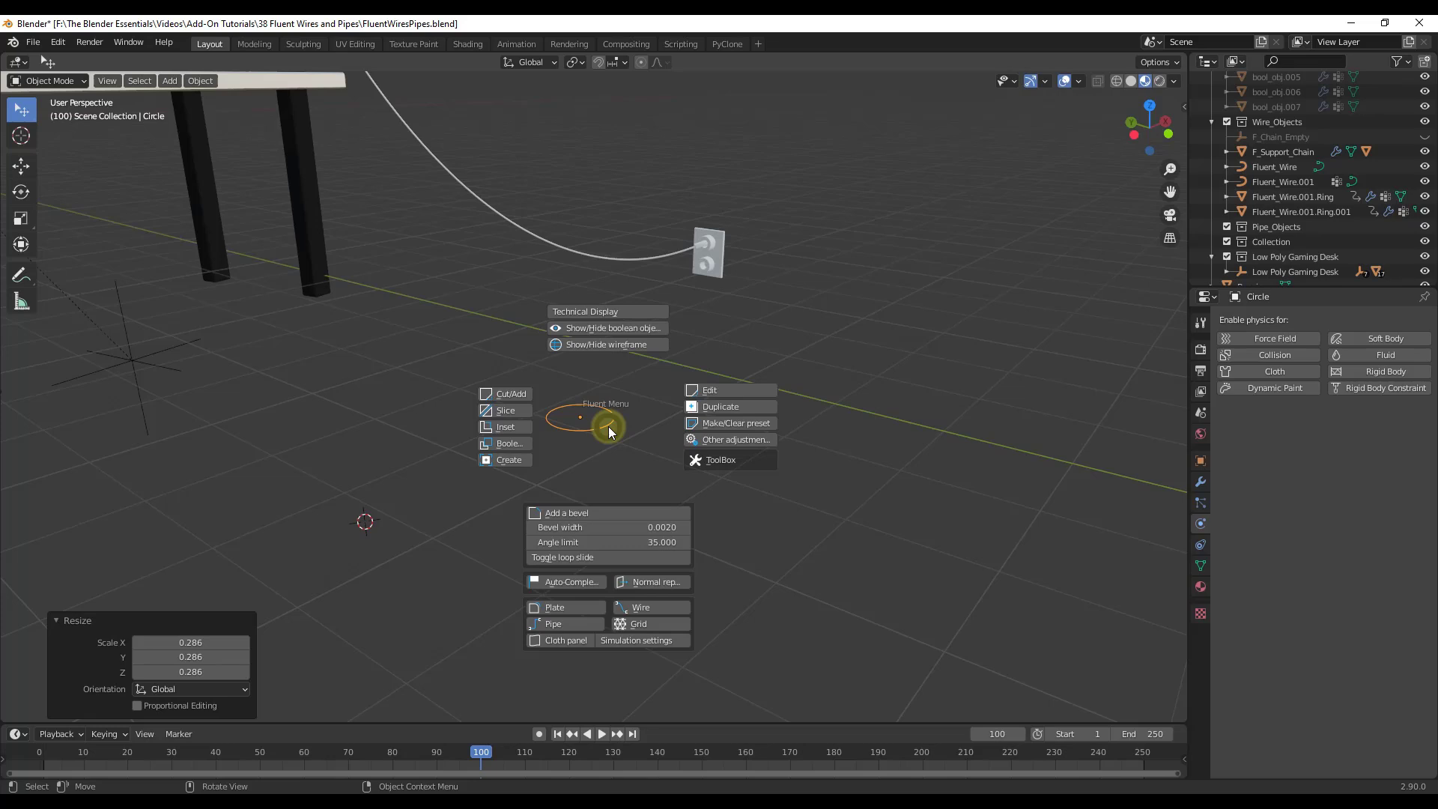
{"action": "key", "text": "Escape"}
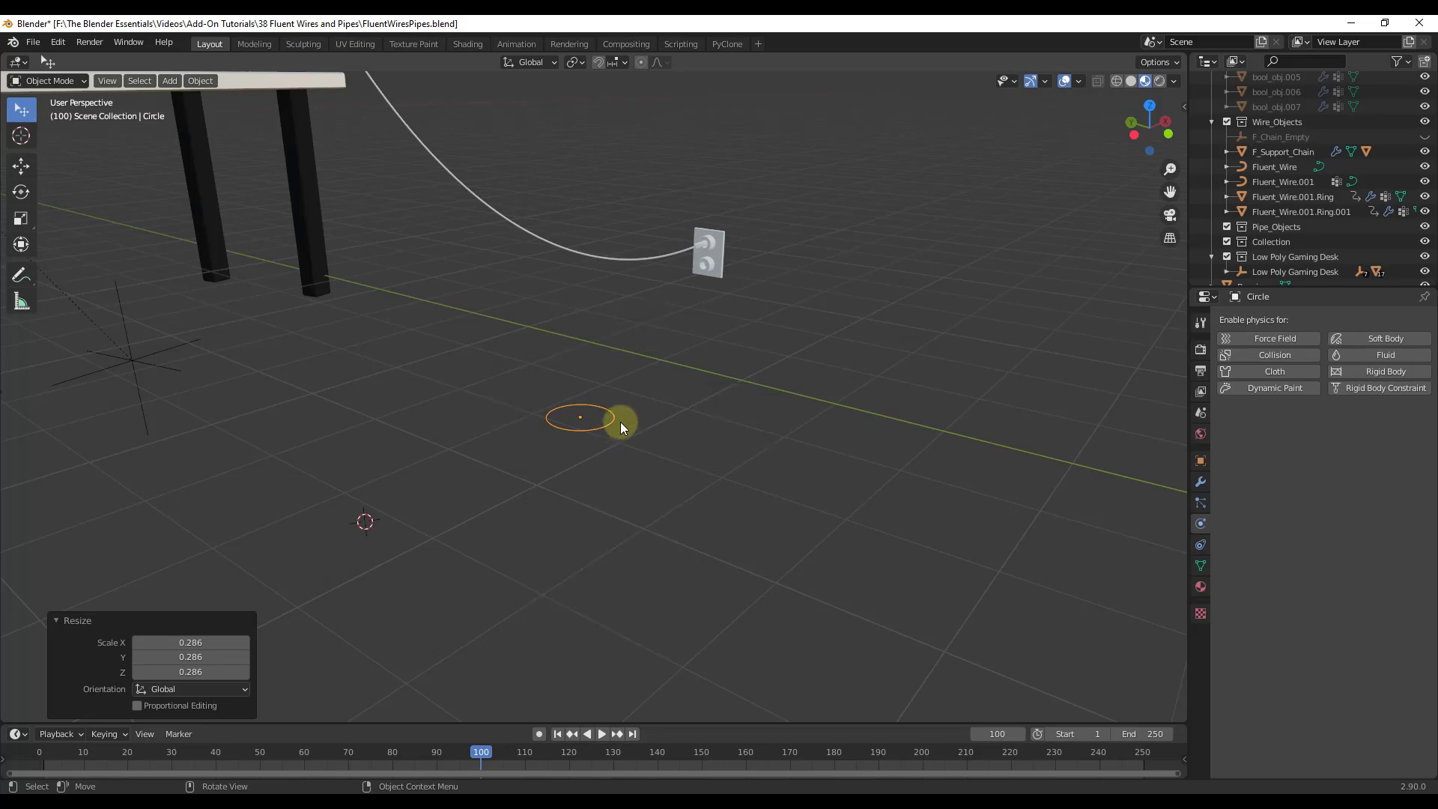
{"action": "key", "text": "Tab"}
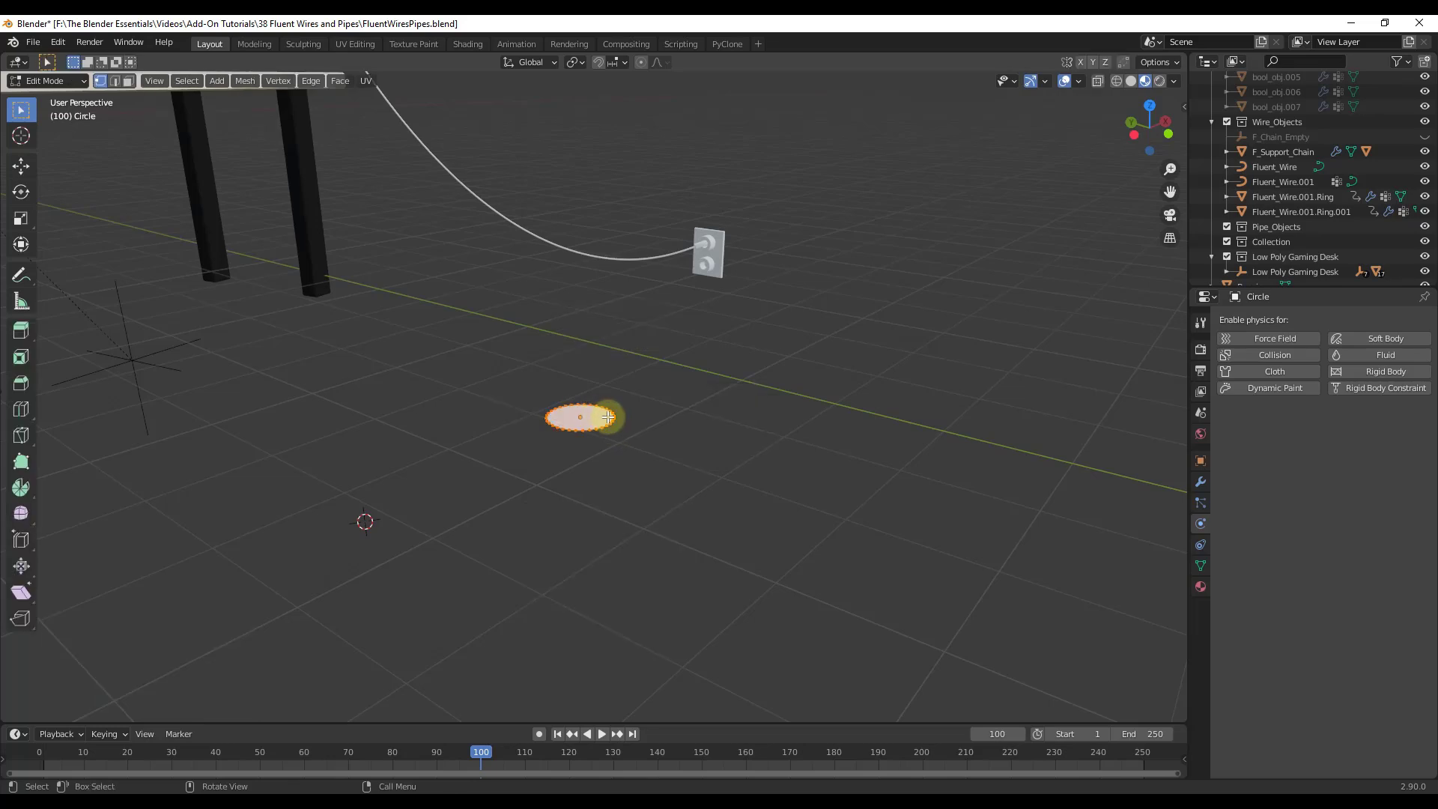
{"action": "key", "text": "Tab"}
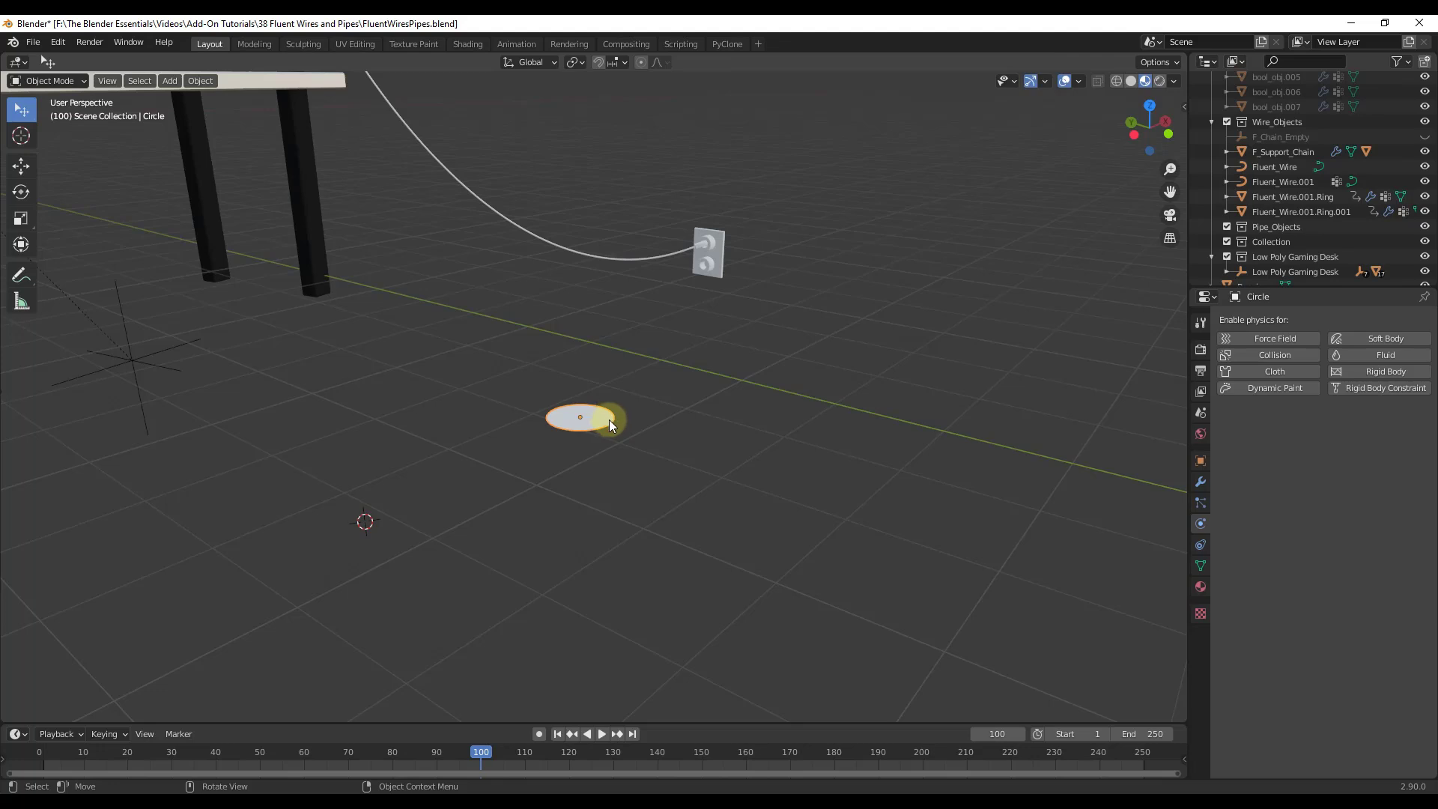
{"action": "key", "text": "Tab"}
- Inset the circle's face by about 3.567 inches and delete the inner face to leave a flat ring
{"action": "key", "text": "i"}
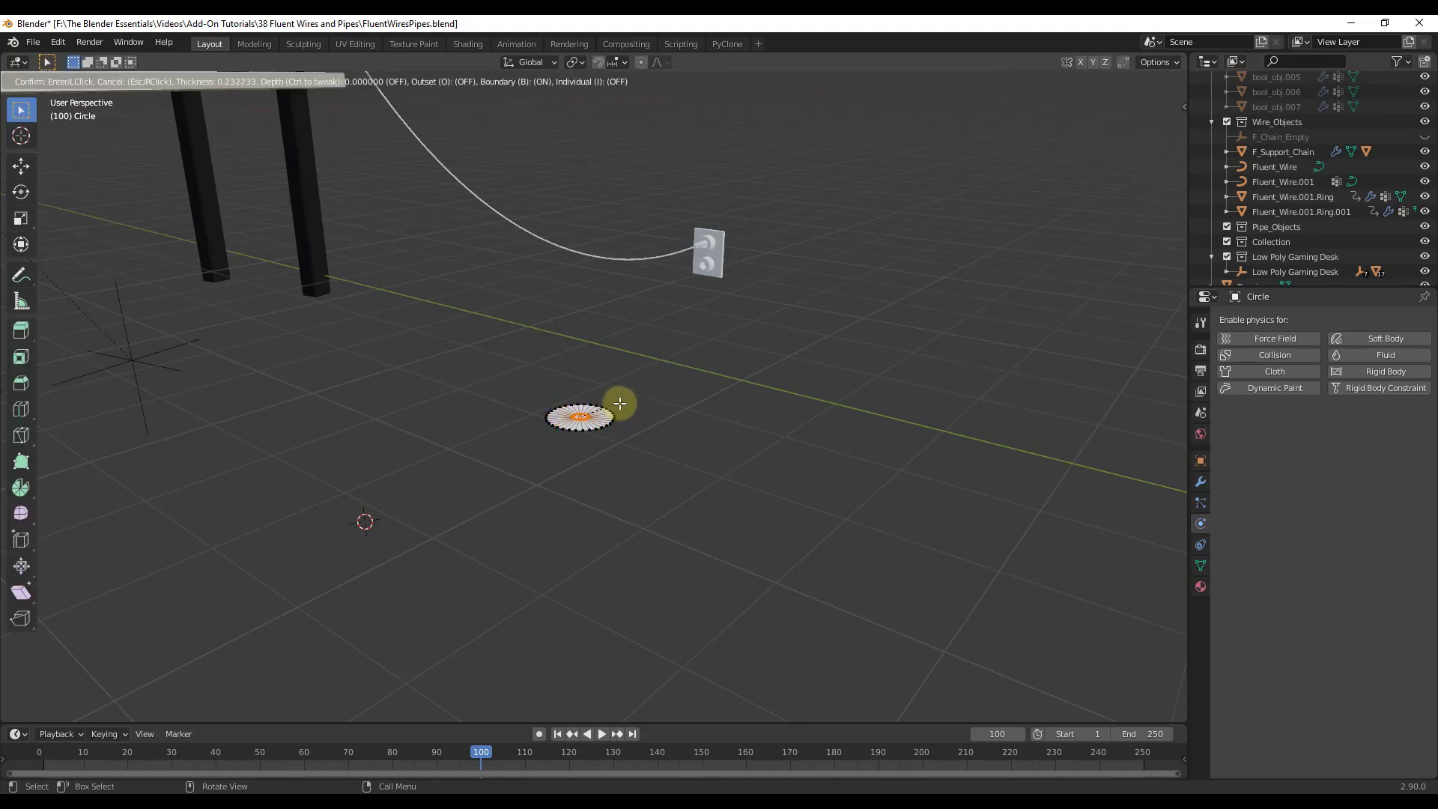
{"action": "left_click", "coordinate": [631, 401]}
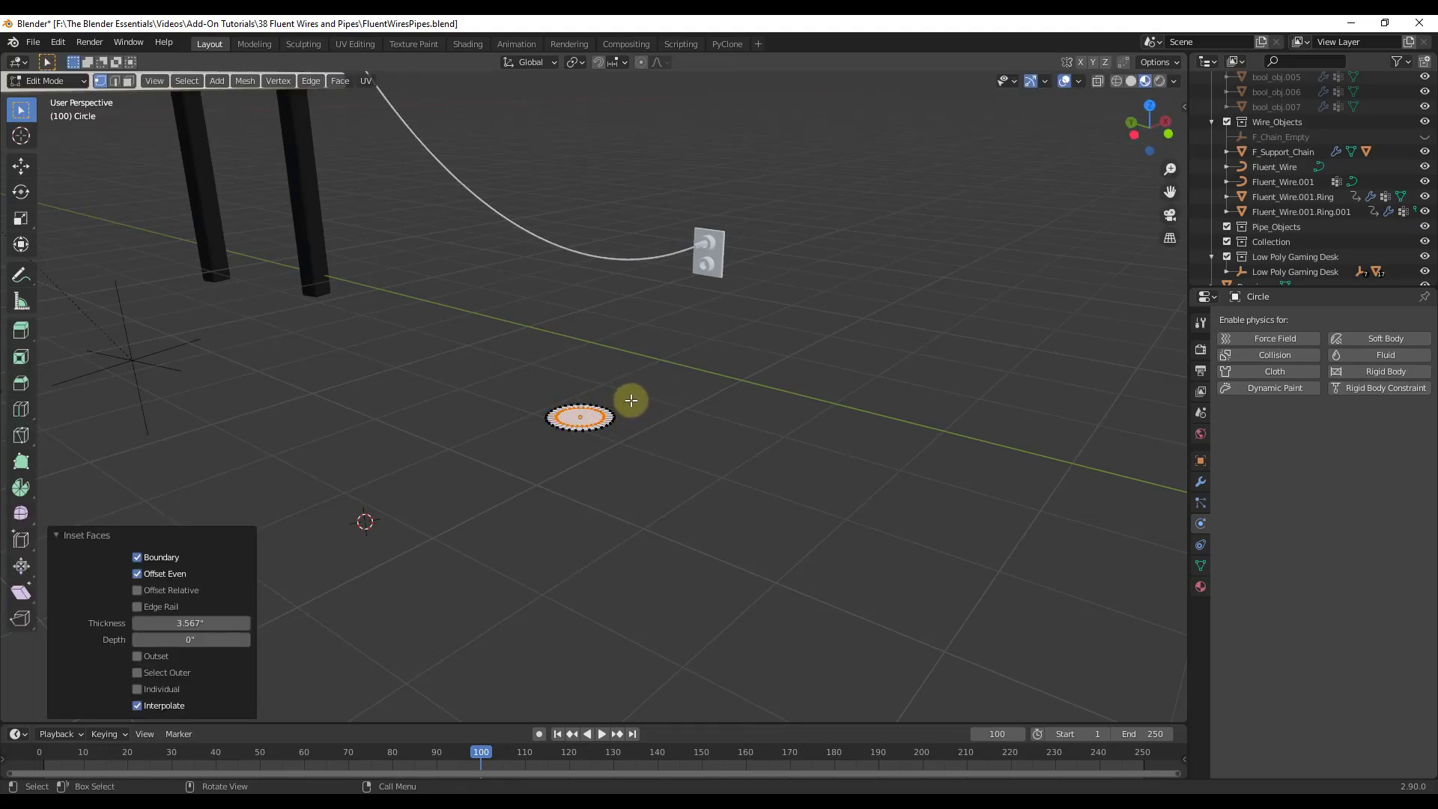
{"action": "key", "text": "Tab"}
{"action": "key", "text": "Tab"}
{"action": "scroll", "coordinate": [579, 418], "scroll_direction": "up", "scroll_amount": 3}
{"action": "scroll", "coordinate": [581, 417], "scroll_direction": "up", "scroll_amount": 2}
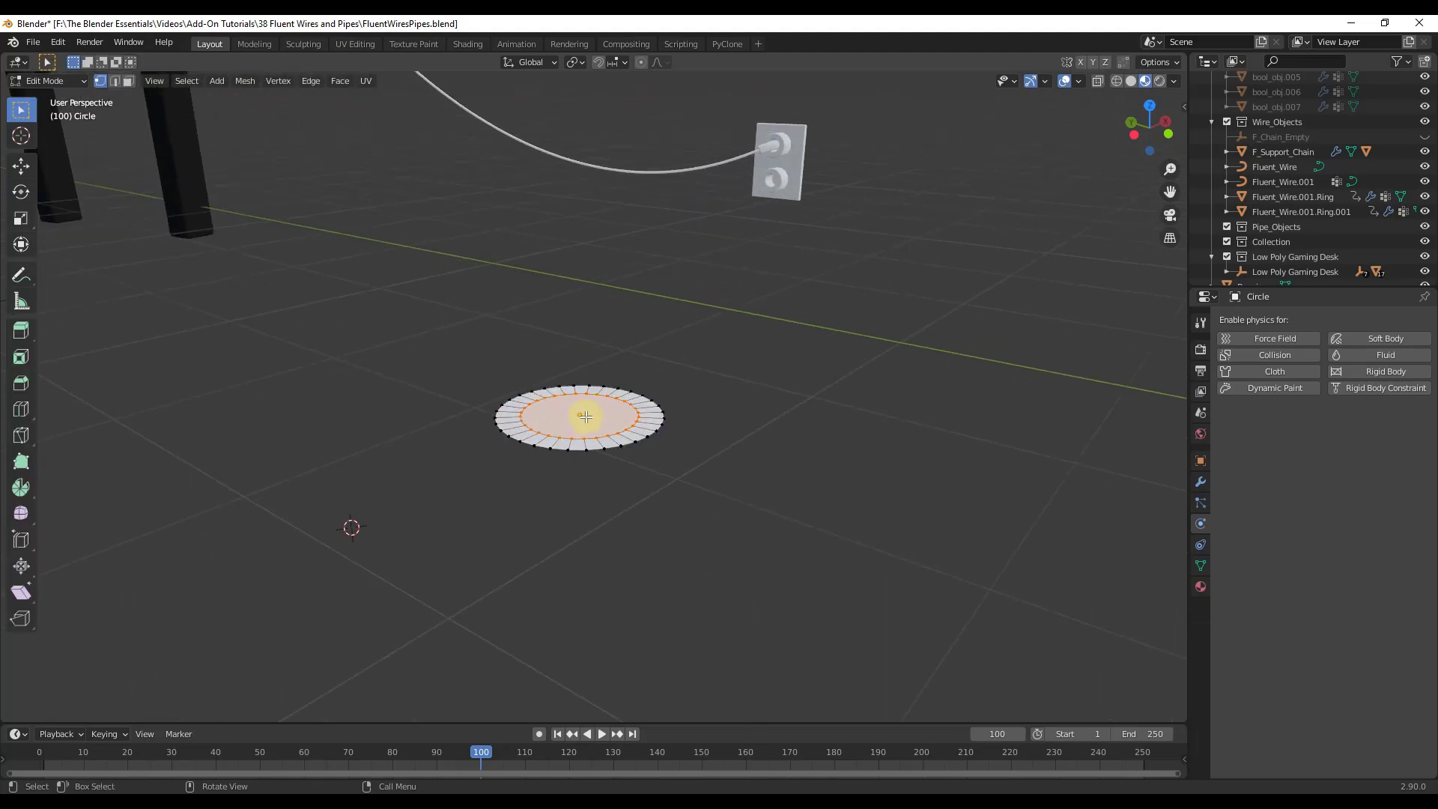
{"action": "key", "text": "alt+a"}
{"action": "key", "text": "x"}
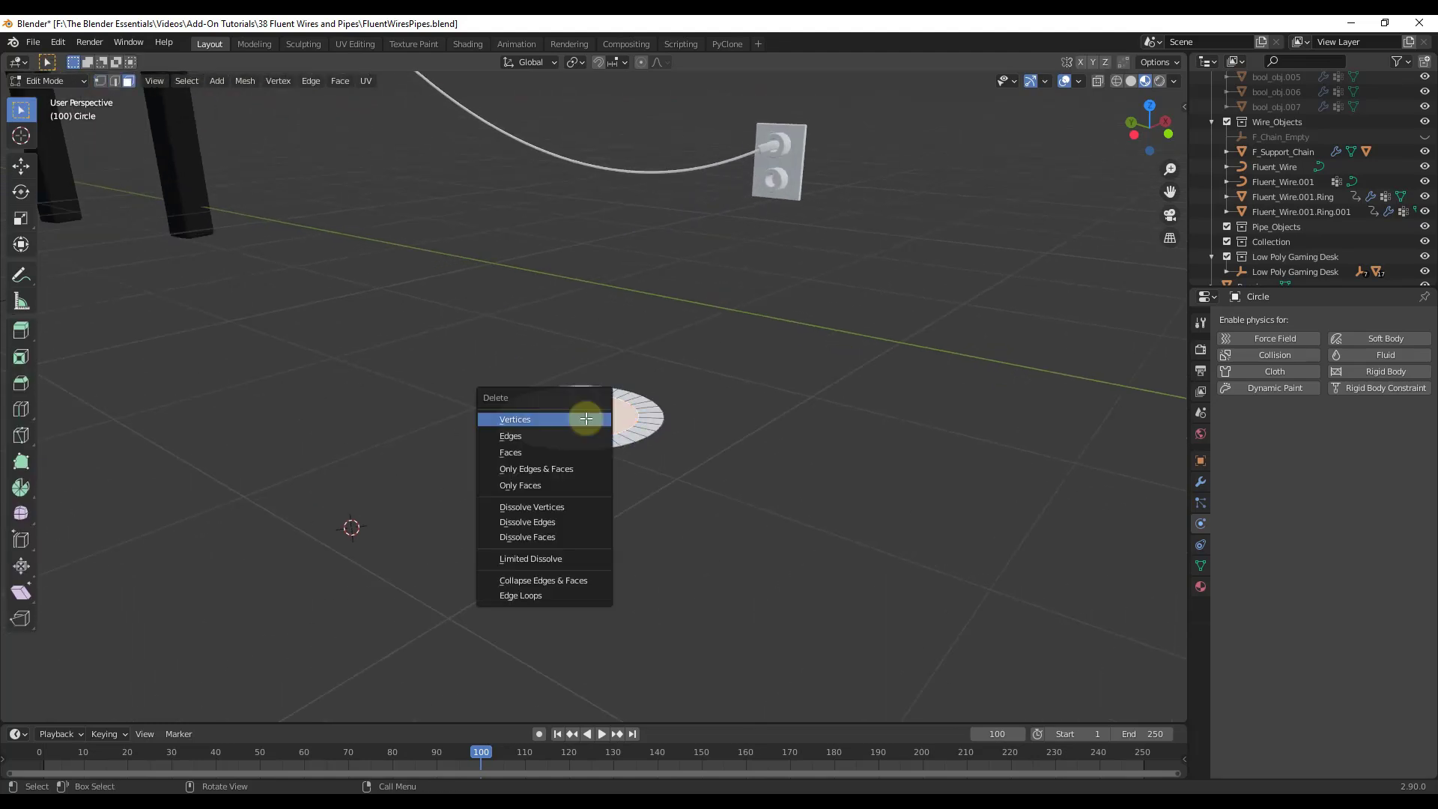
{"action": "left_click", "coordinate": [540, 454]}
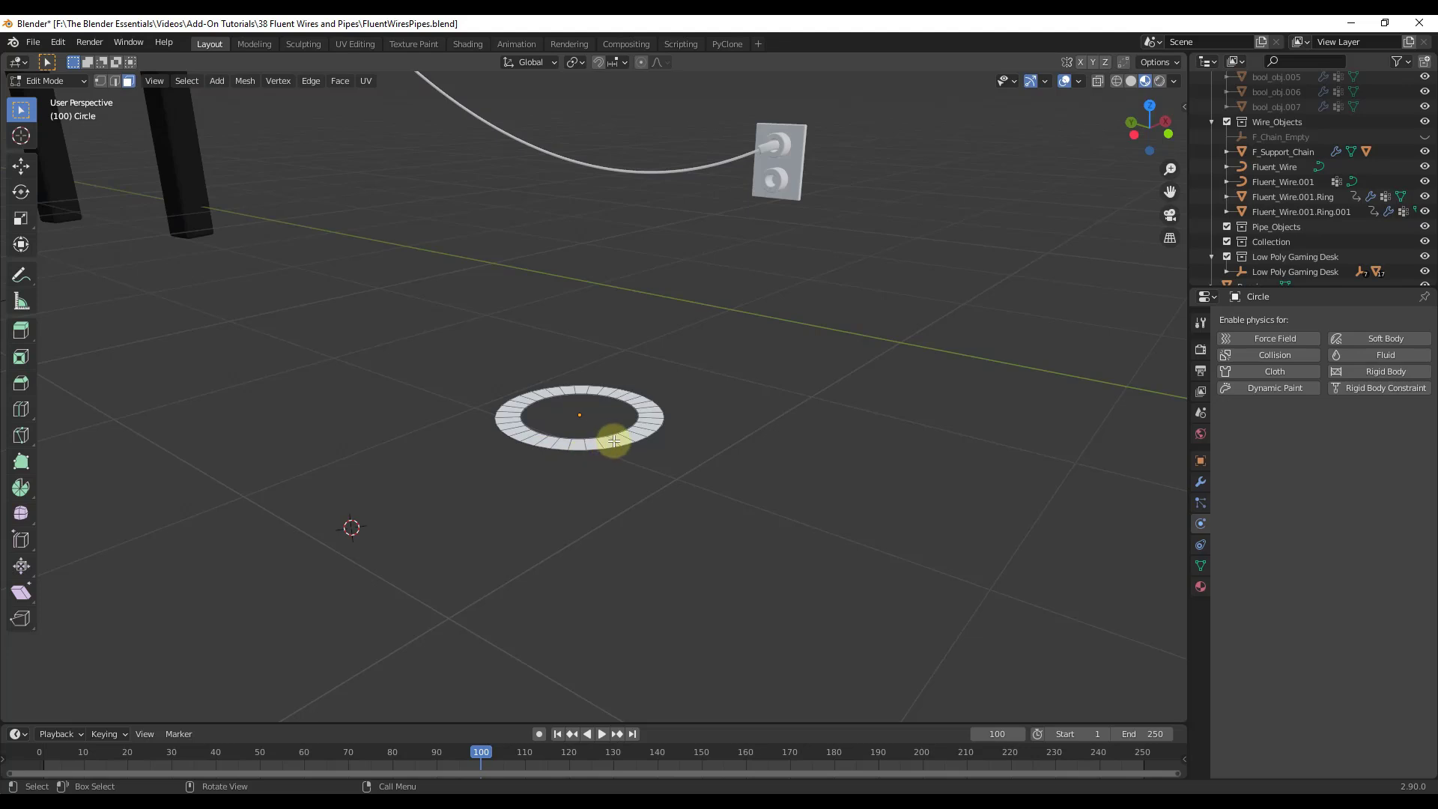
- Extrude all faces of the flat ring upward by about 0.82 inches and return to Object Mode
{"action": "key", "text": "a"}
{"action": "key", "text": "e"}
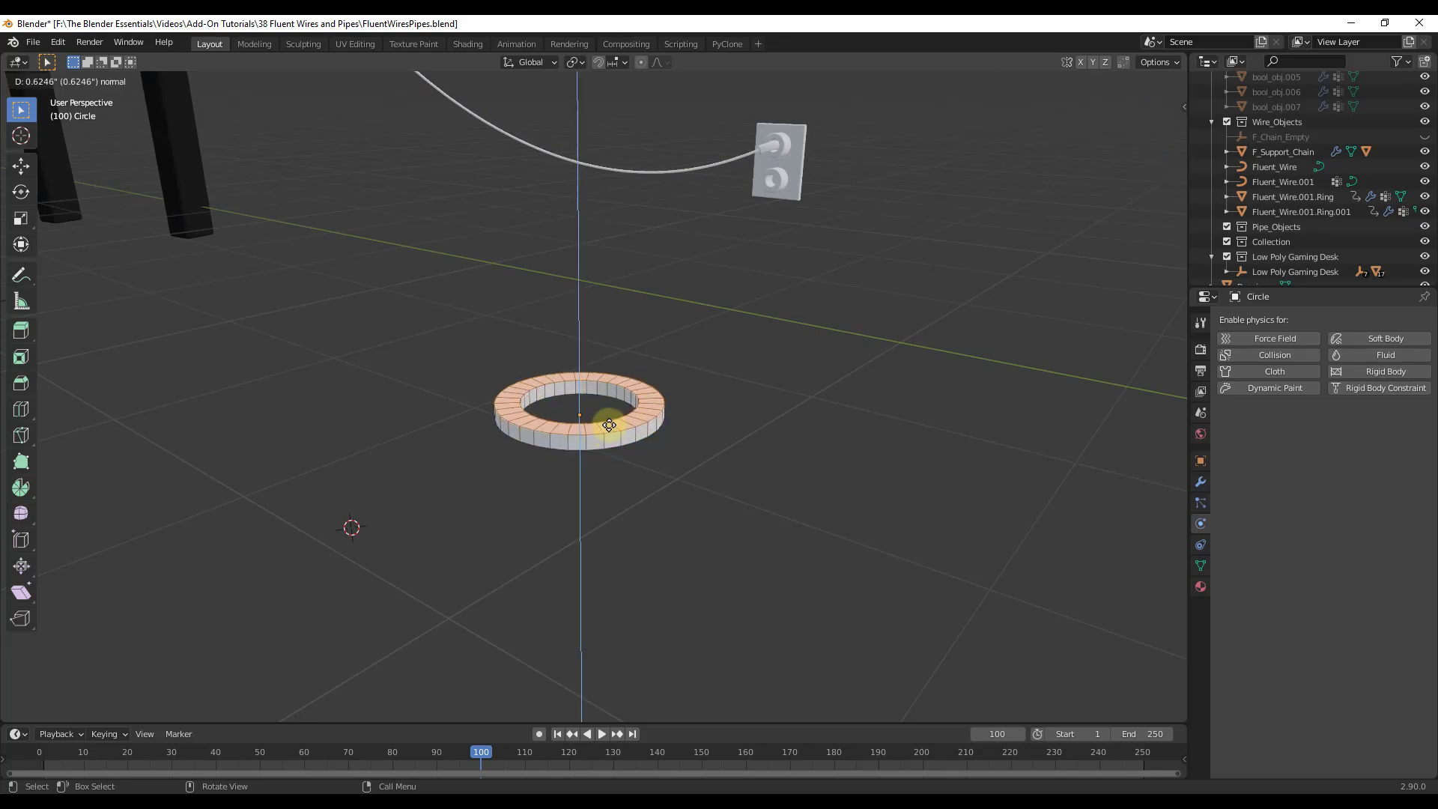
{"action": "left_click", "coordinate": [610, 418]}
{"action": "key", "text": "shift+space"}
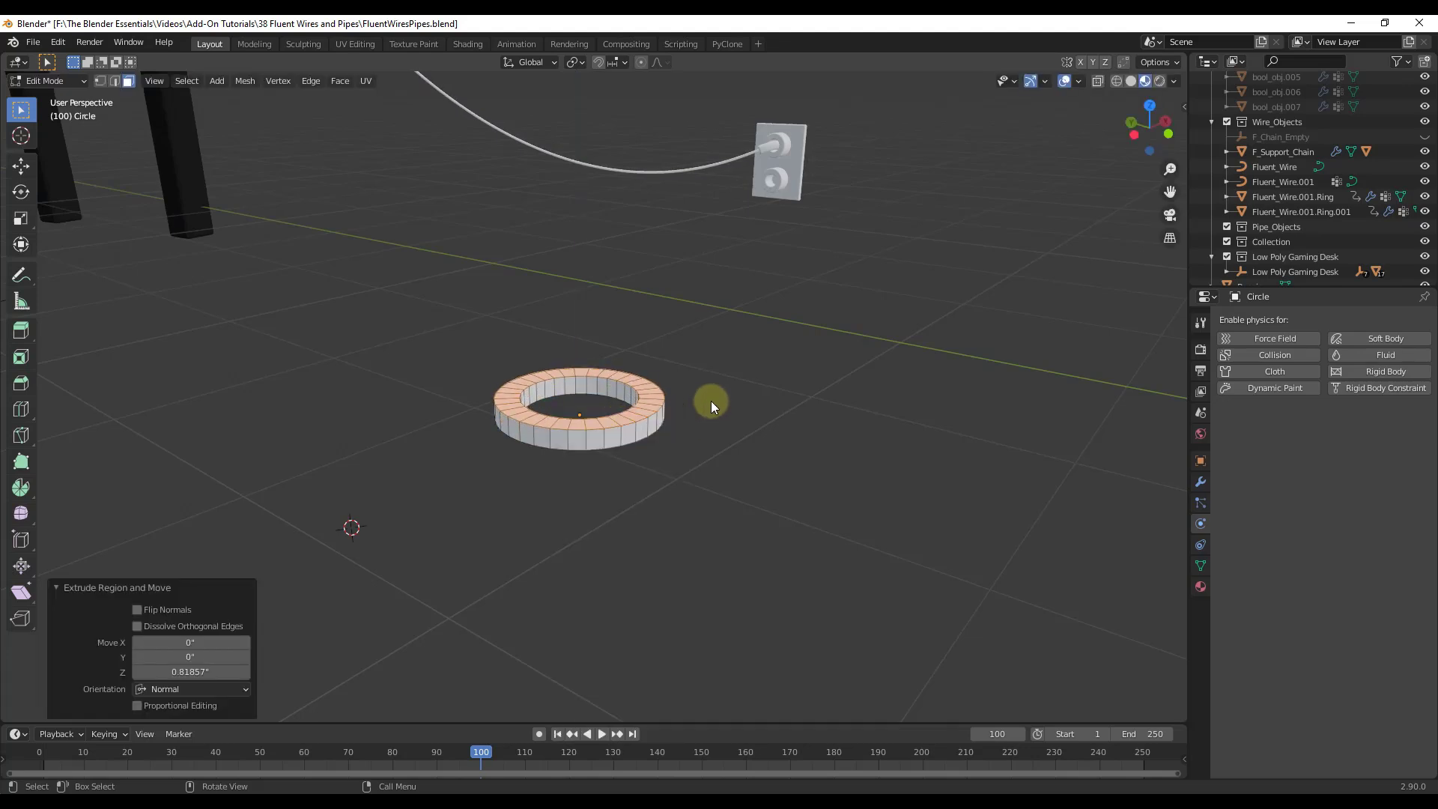
{"action": "key", "text": "Tab"}
- Apply the rotation and scale of the modelled ring
{"action": "left_click", "coordinate": [199, 81]}
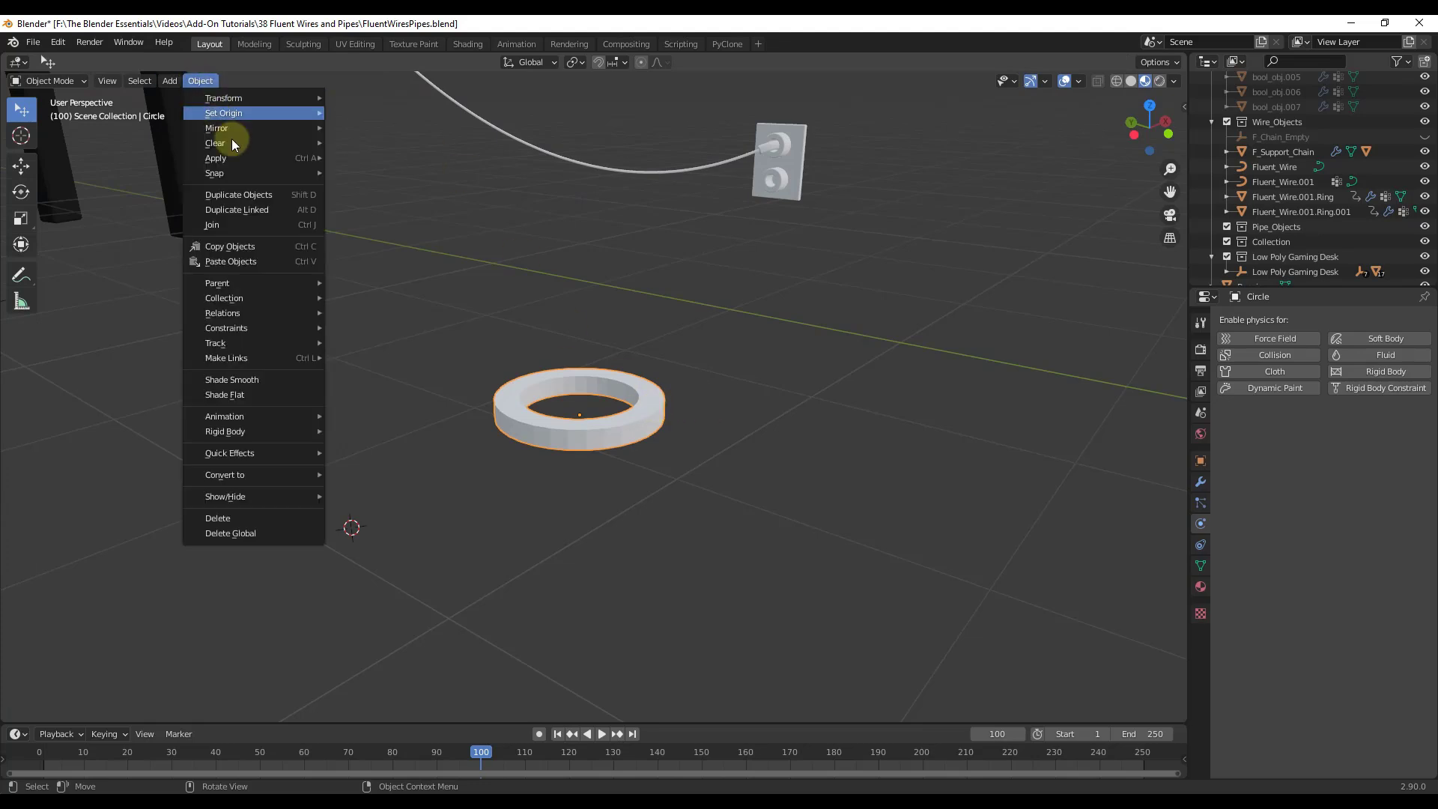
{"action": "mouse_move", "coordinate": [235, 159]}
{"action": "left_click", "coordinate": [381, 218]}
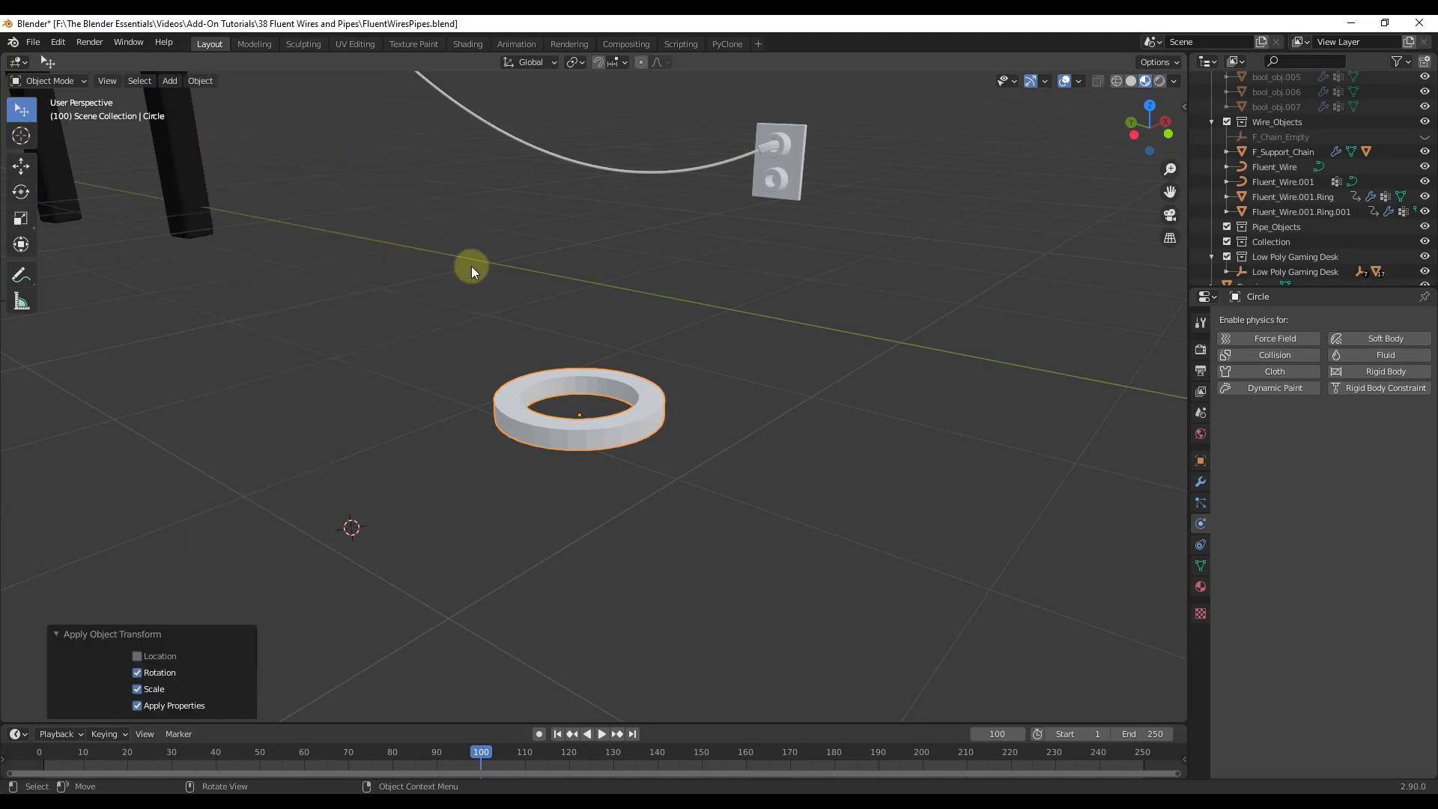
- Reopen the tower-to-outlet wire for Fluent editing and add two rings to it using the modelled ring as source
{"action": "middle_click_drag", "start_coordinate": [471, 267], "coordinate": [641, 247]}
{"action": "left_click", "coordinate": [640, 244]}
{"action": "scroll", "coordinate": [697, 472], "scroll_direction": "down", "scroll_amount": 1}
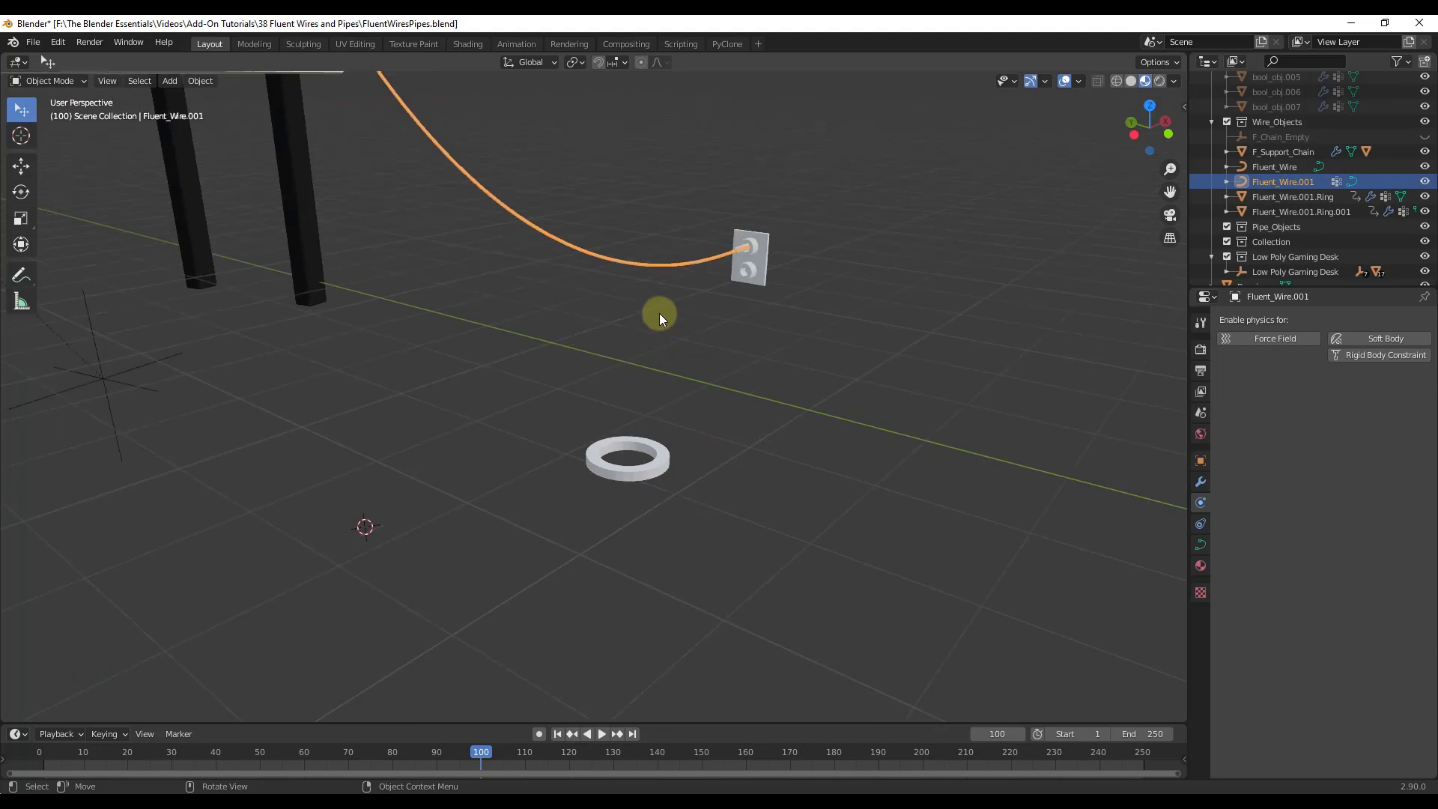
{"action": "scroll", "coordinate": [653, 273], "scroll_direction": "up", "scroll_amount": 1}
{"action": "left_click_drag", "start_coordinate": [651, 333], "coordinate": [653, 172]}
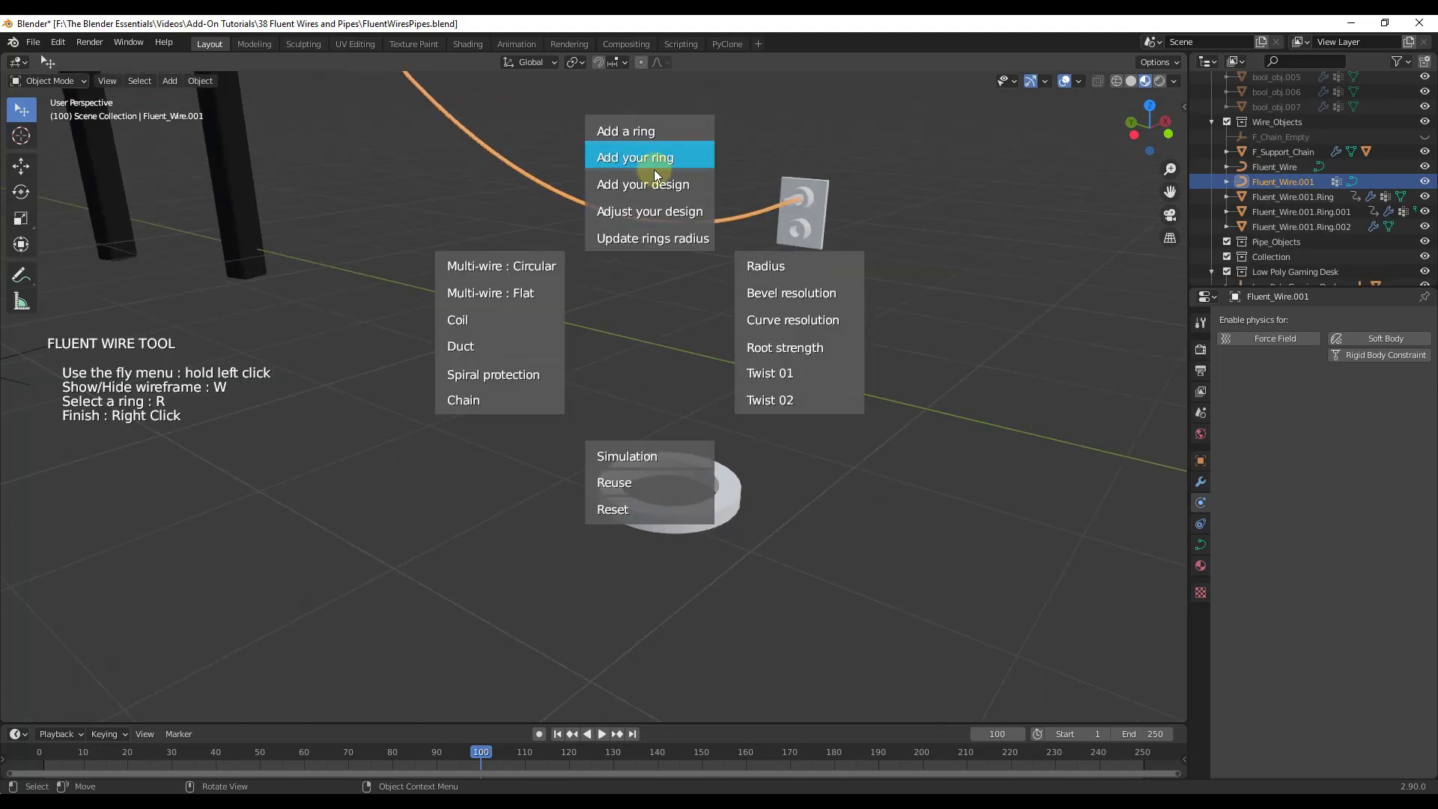
{"action": "scroll", "coordinate": [648, 471], "scroll_direction": "down", "scroll_amount": 4}
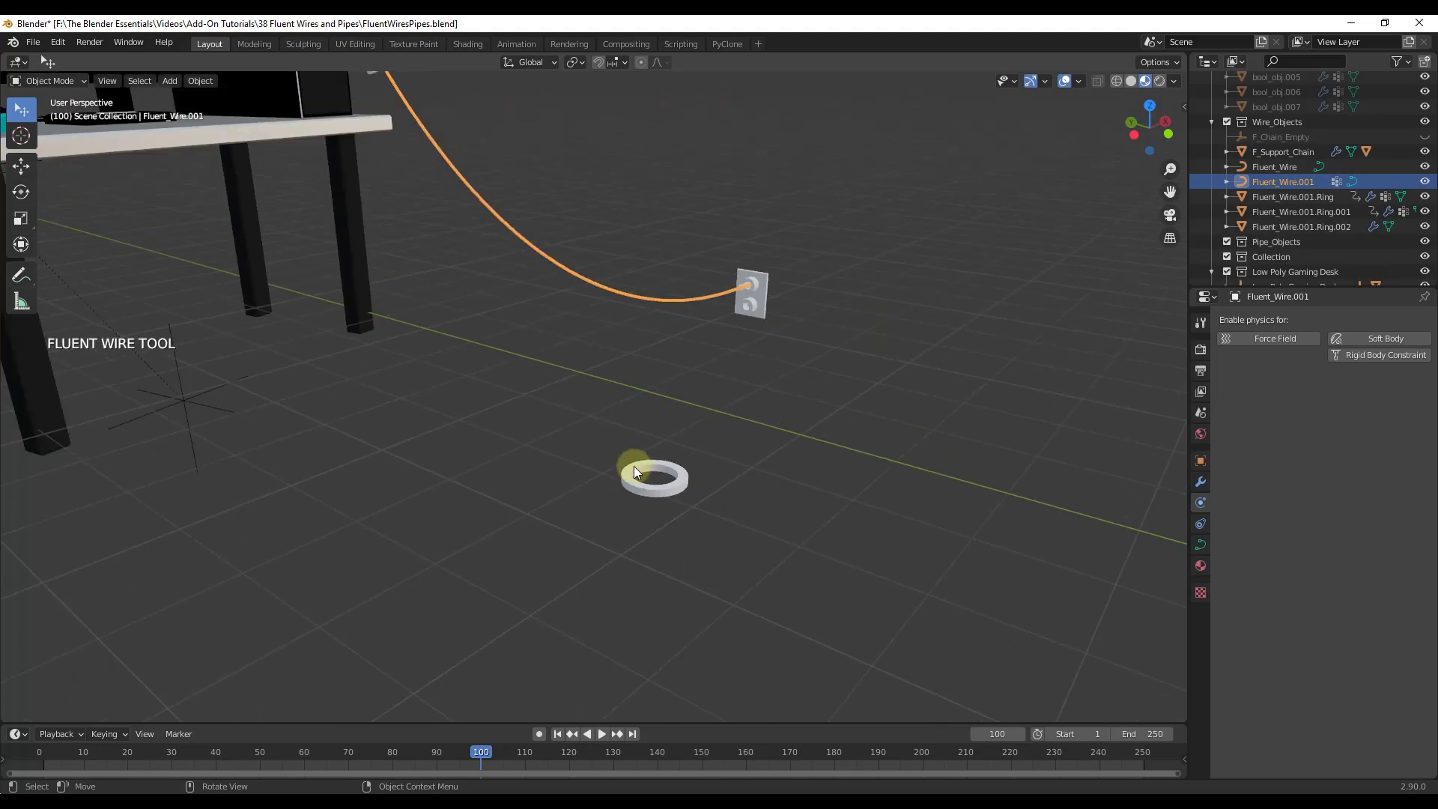
{"action": "left_click", "coordinate": [633, 467]}
{"action": "scroll", "coordinate": [504, 202], "scroll_direction": "down", "scroll_amount": 3}
{"action": "scroll", "coordinate": [504, 201], "scroll_direction": "up", "scroll_amount": 4}
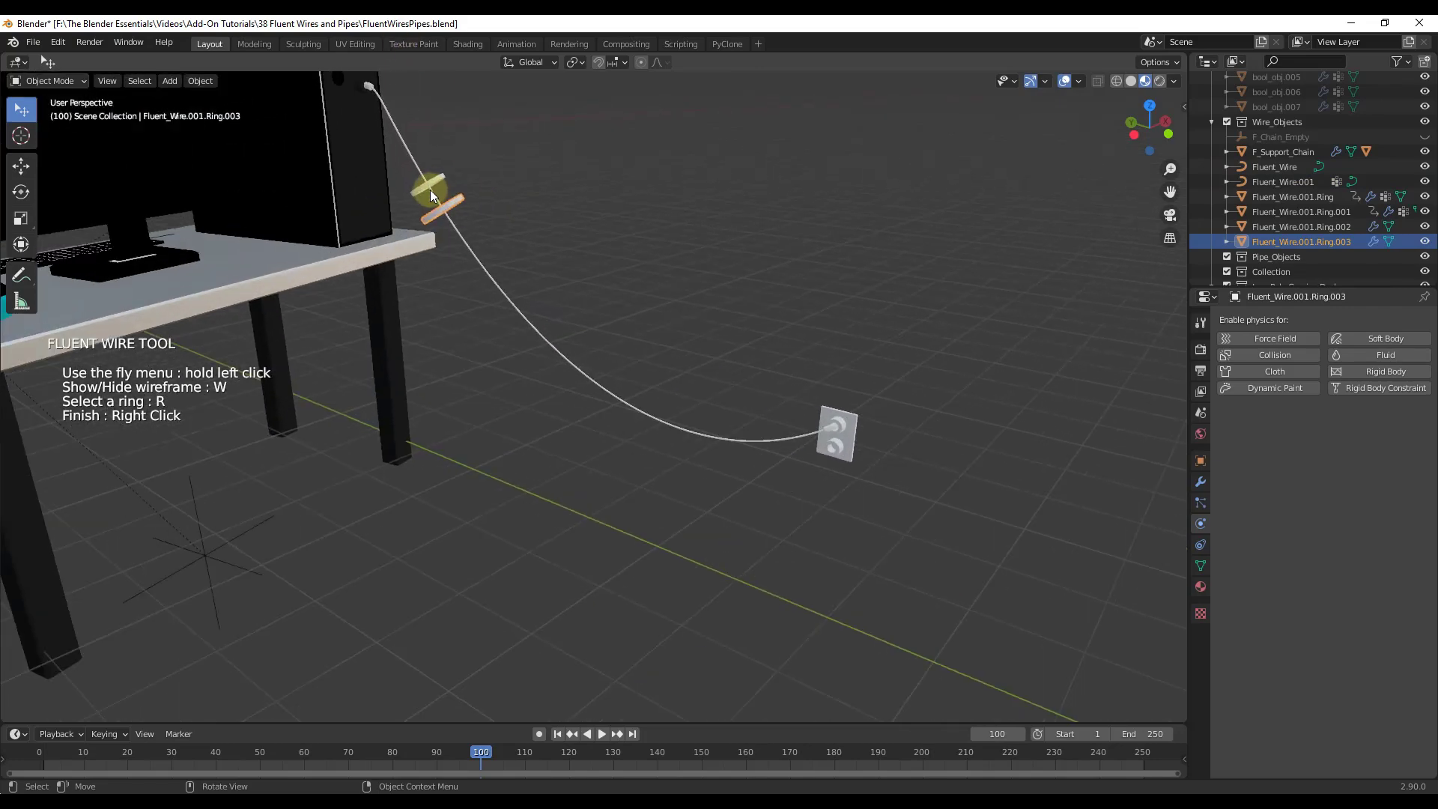
- Try sliding the second custom ring along the wire and reduce its size
{"action": "scroll", "coordinate": [449, 211], "scroll_direction": "down", "scroll_amount": 3}
{"action": "left_click_drag", "start_coordinate": [449, 215], "coordinate": [683, 485]}
{"action": "left_click", "coordinate": [1023, 597]}
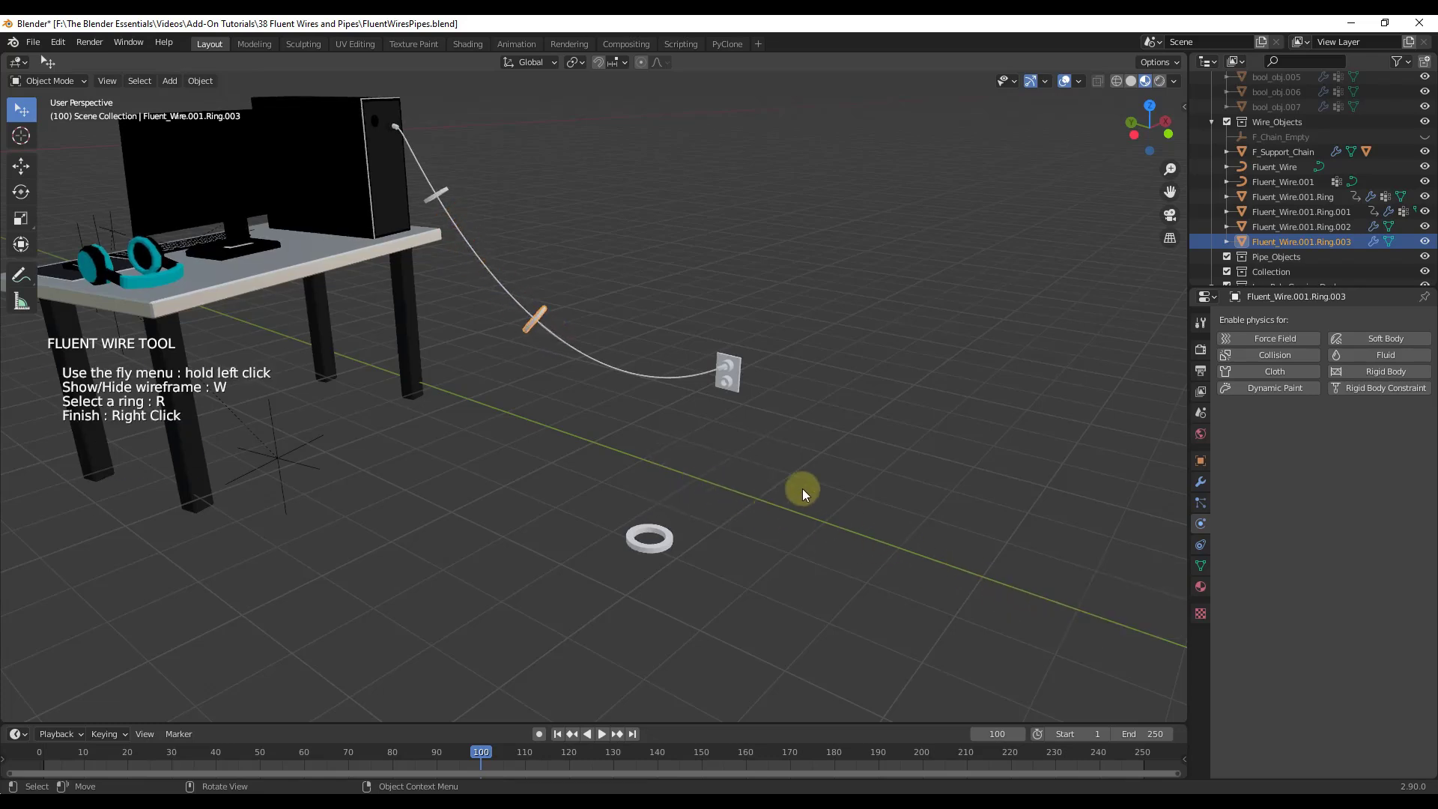
{"action": "left_click_drag", "start_coordinate": [803, 489], "coordinate": [799, 444]}
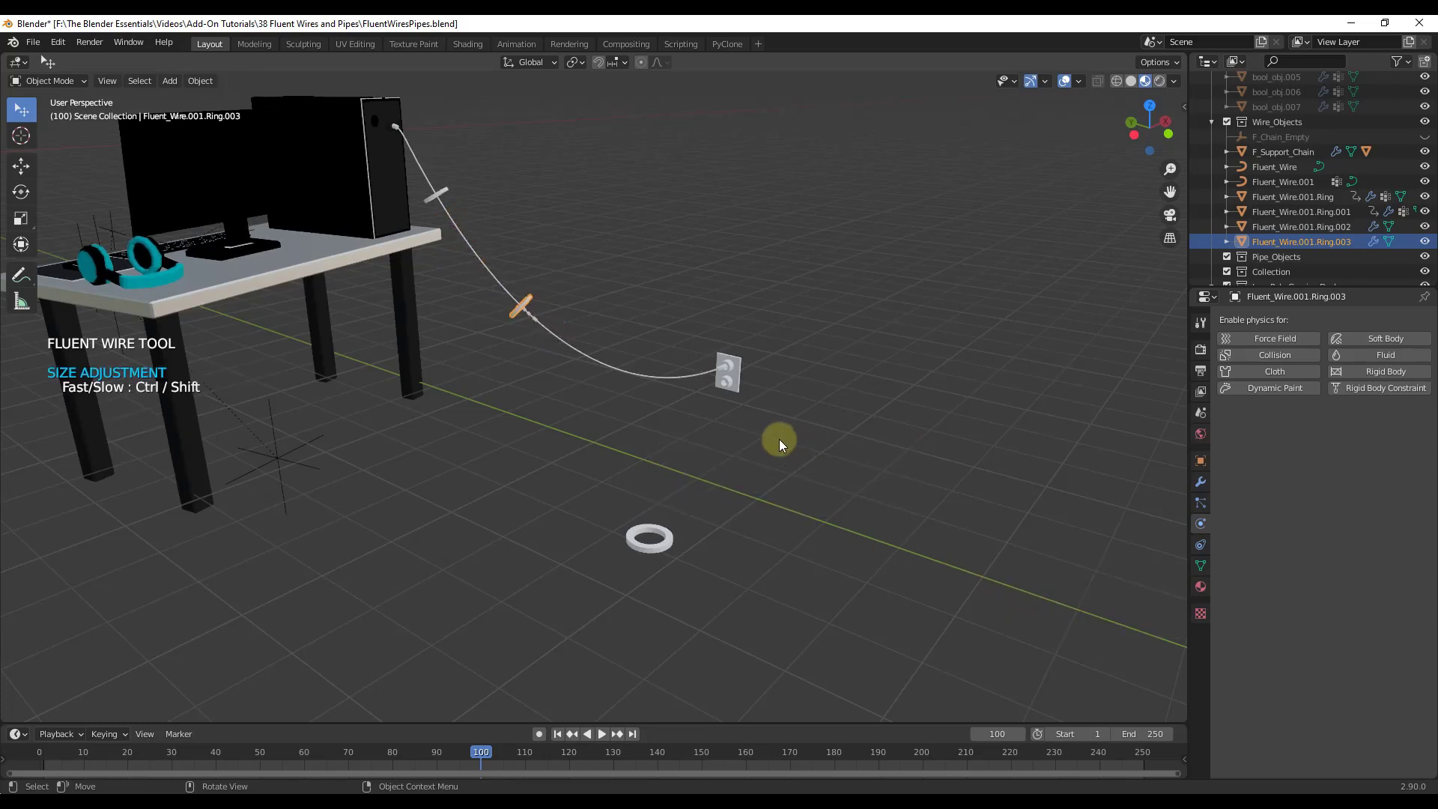
{"action": "left_click", "coordinate": [658, 429]}
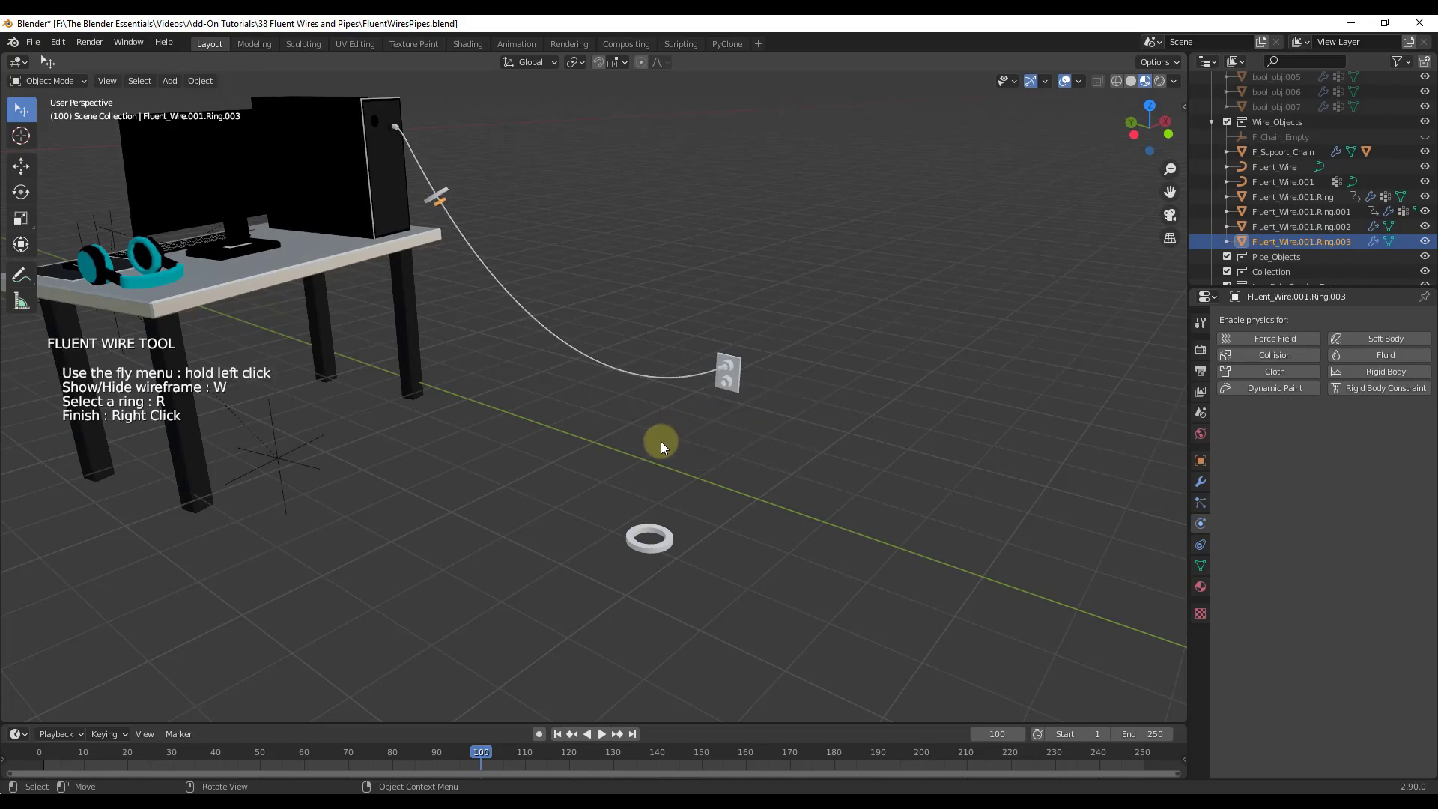
- Add a third custom ring on the wire just below the reduced one
{"action": "left_click", "coordinate": [677, 442]}
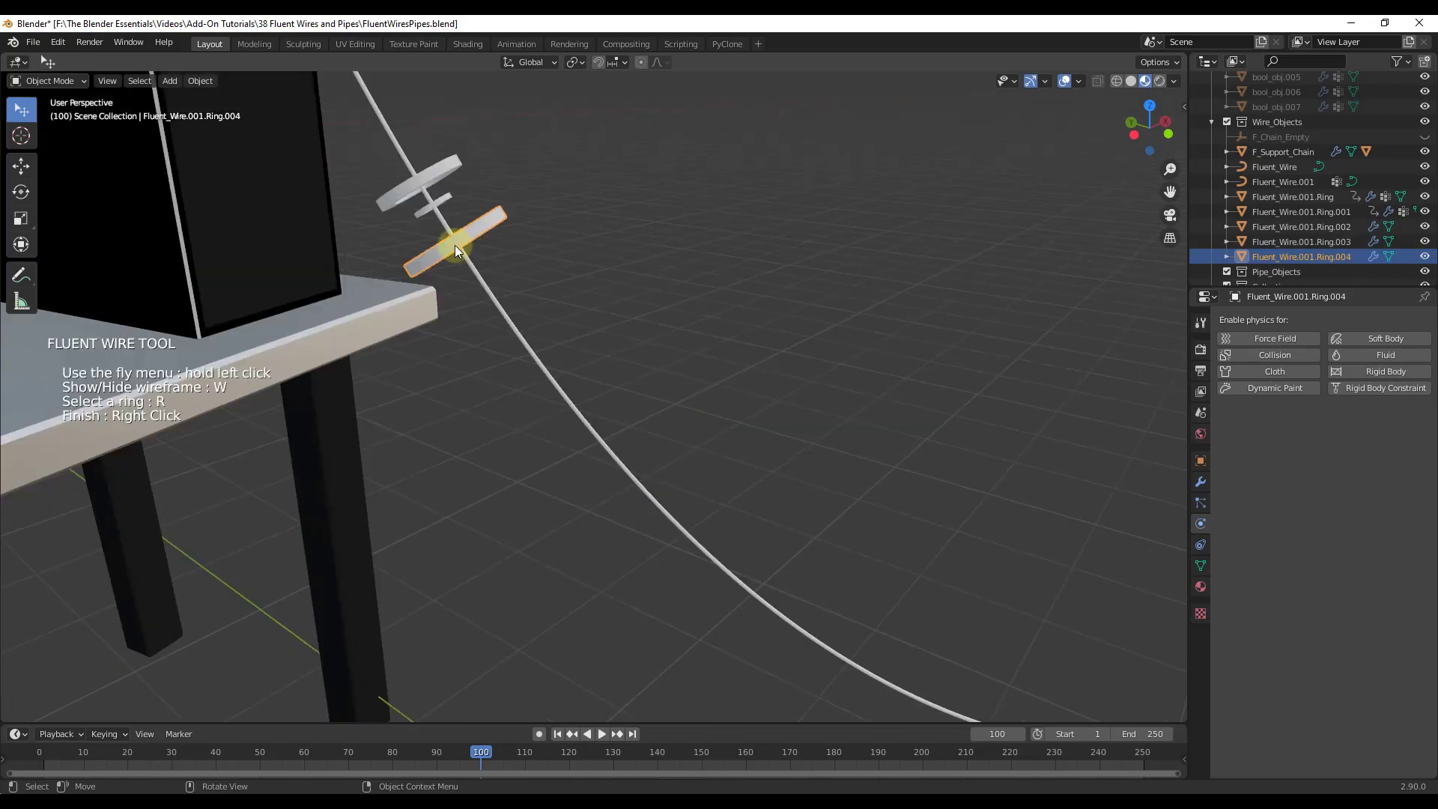
{"action": "scroll", "coordinate": [456, 245], "scroll_direction": "up", "scroll_amount": 3}
{"action": "middle_click_drag", "start_coordinate": [455, 244], "coordinate": [492, 294]}
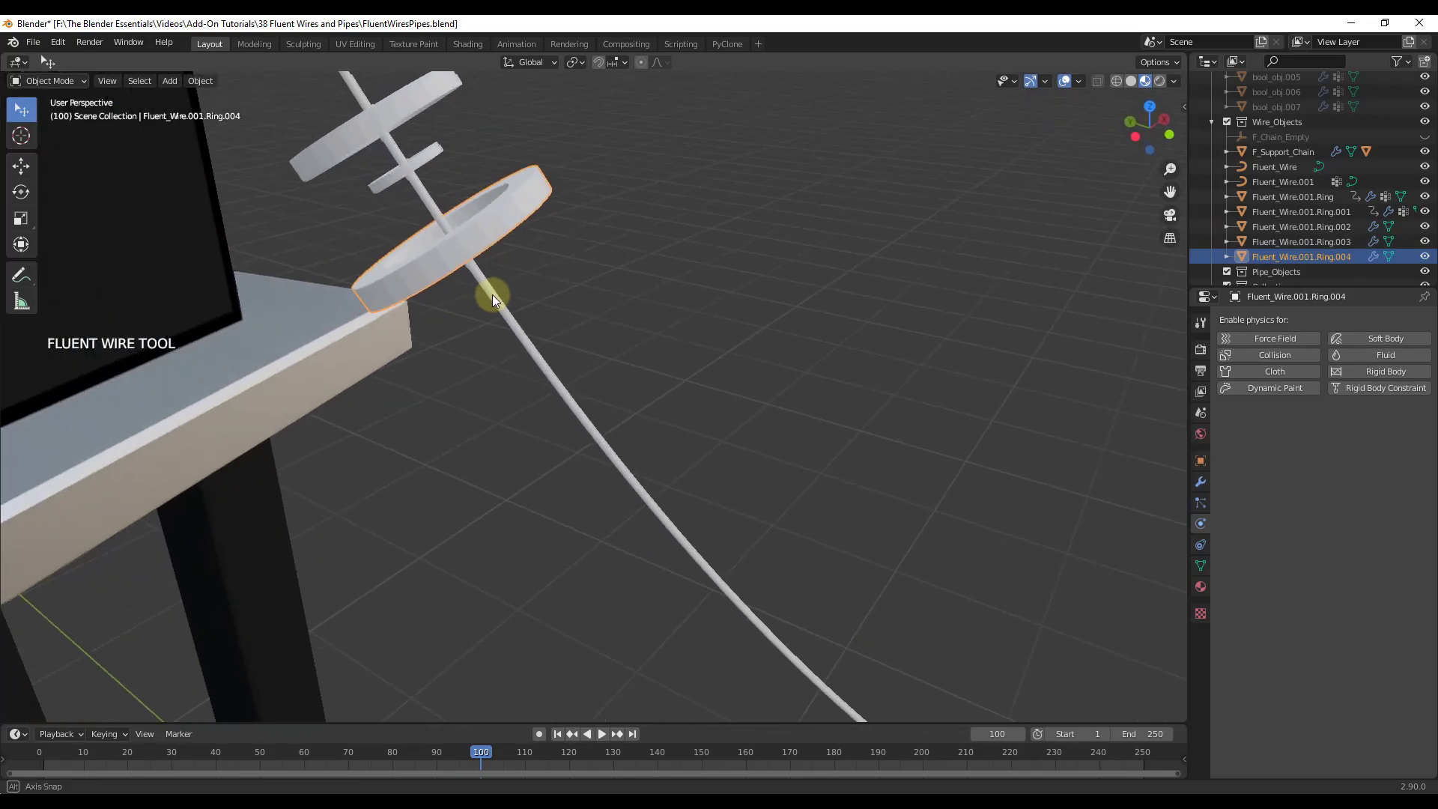
- Finish the wire tool and delete the custom rings from the tower-to-outlet wire
{"action": "scroll", "coordinate": [464, 284], "scroll_direction": "down", "scroll_amount": 6}
{"action": "scroll", "coordinate": [461, 272], "scroll_direction": "up", "scroll_amount": 2}
{"action": "scroll", "coordinate": [468, 273], "scroll_direction": "up", "scroll_amount": 2}
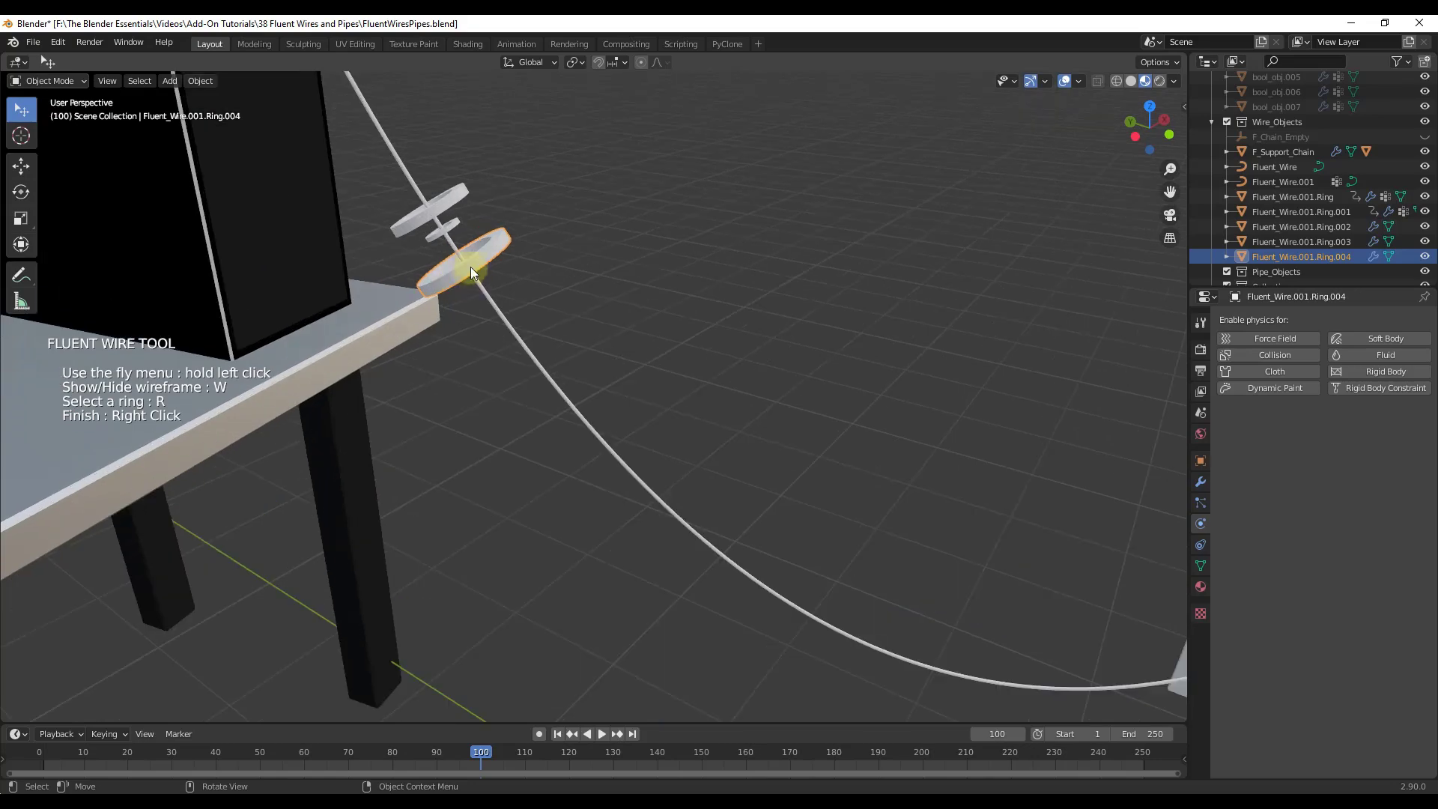
{"action": "scroll", "coordinate": [470, 258], "scroll_direction": "down", "scroll_amount": 6}
{"action": "left_click", "coordinate": [474, 253]}
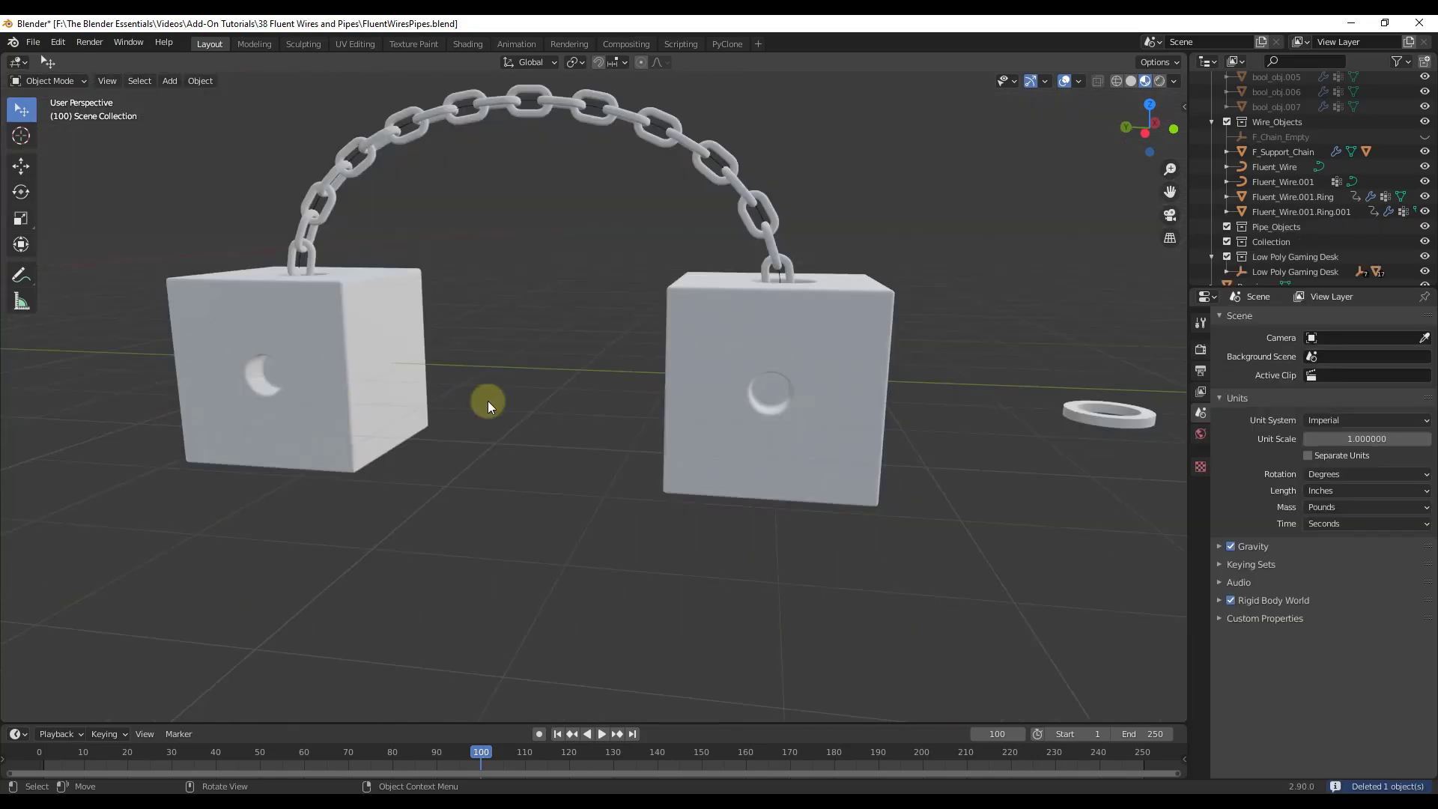
- Create a Fluent wire from the front hole of one cube to the front hole of the other cube
{"action": "key", "text": "f"}
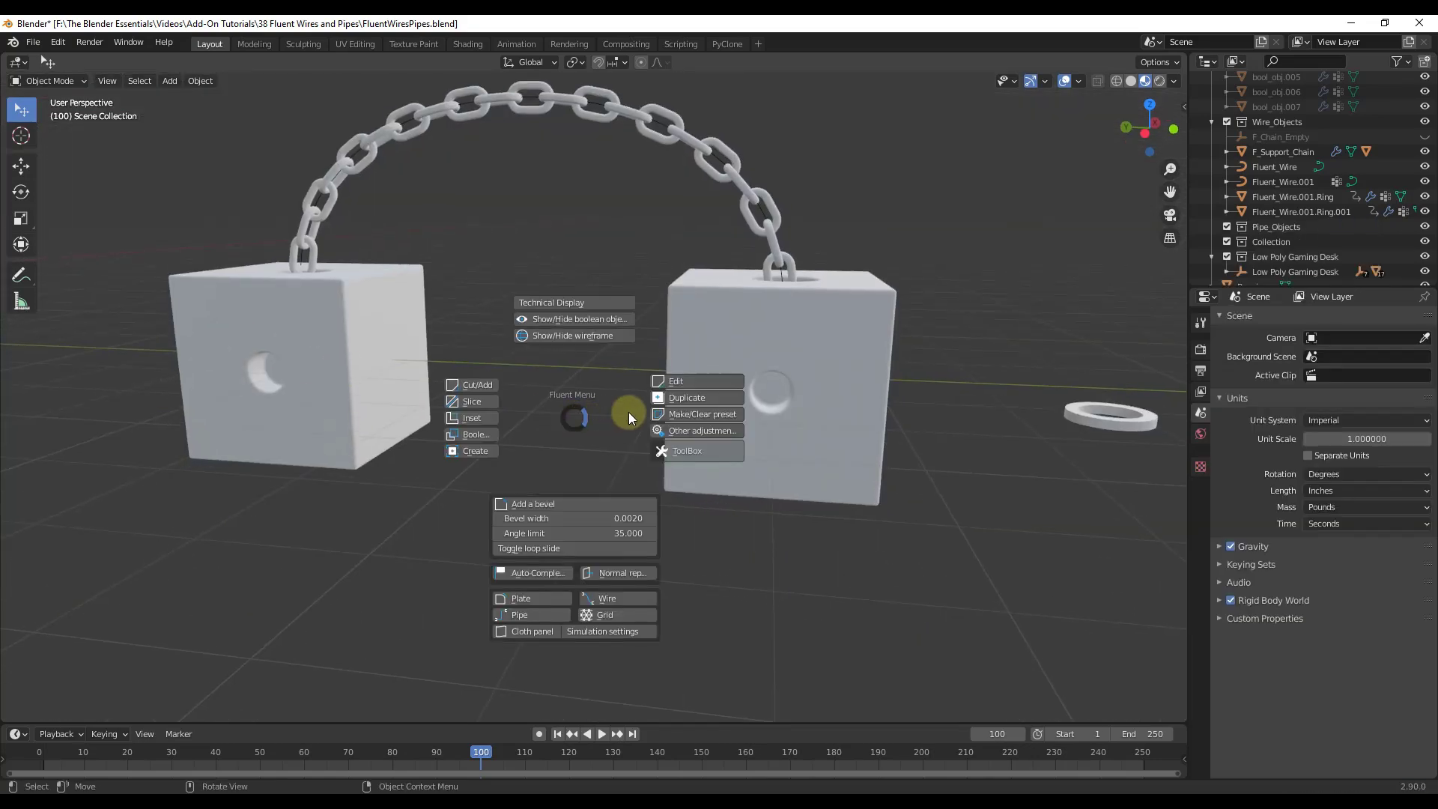
{"action": "left_click", "coordinate": [614, 597]}
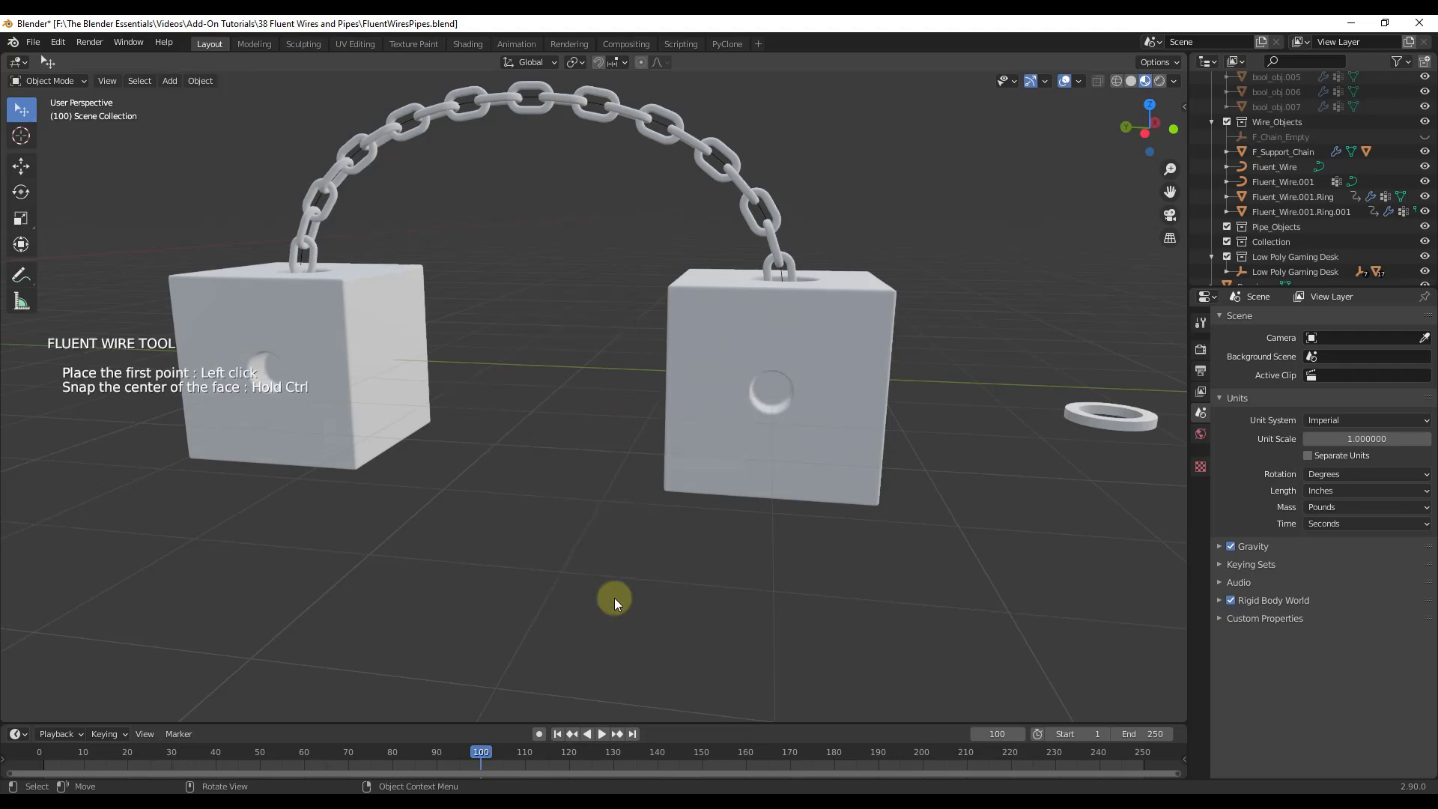
{"action": "left_click", "coordinate": [280, 367]}
{"action": "left_click", "coordinate": [773, 389]}
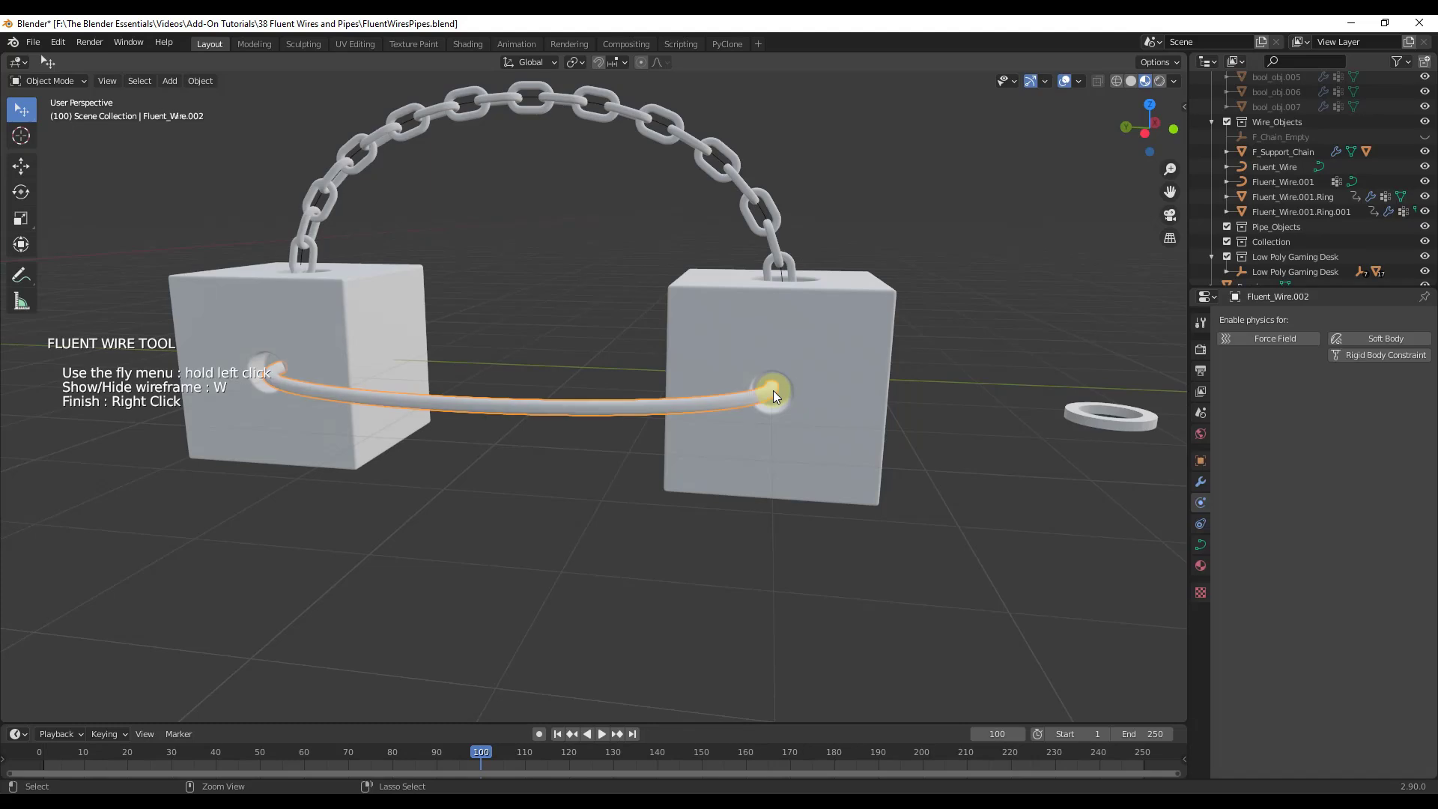
{"action": "middle_click_drag", "start_coordinate": [773, 390], "coordinate": [546, 430]}
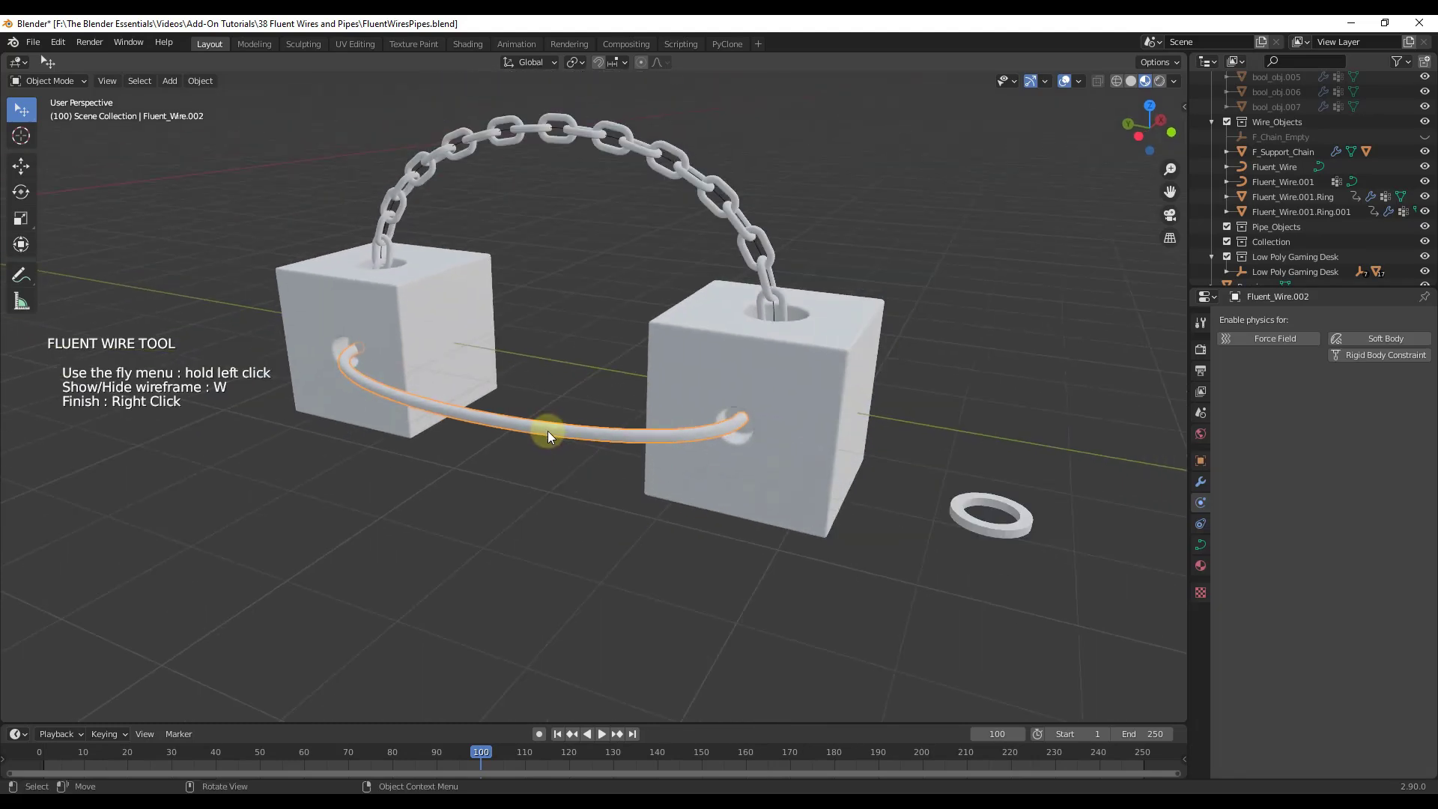
- Add a custom design along the wire between the cubes, using the modelled ring as its source
{"action": "left_click_drag", "start_coordinate": [548, 431], "coordinate": [554, 284]}
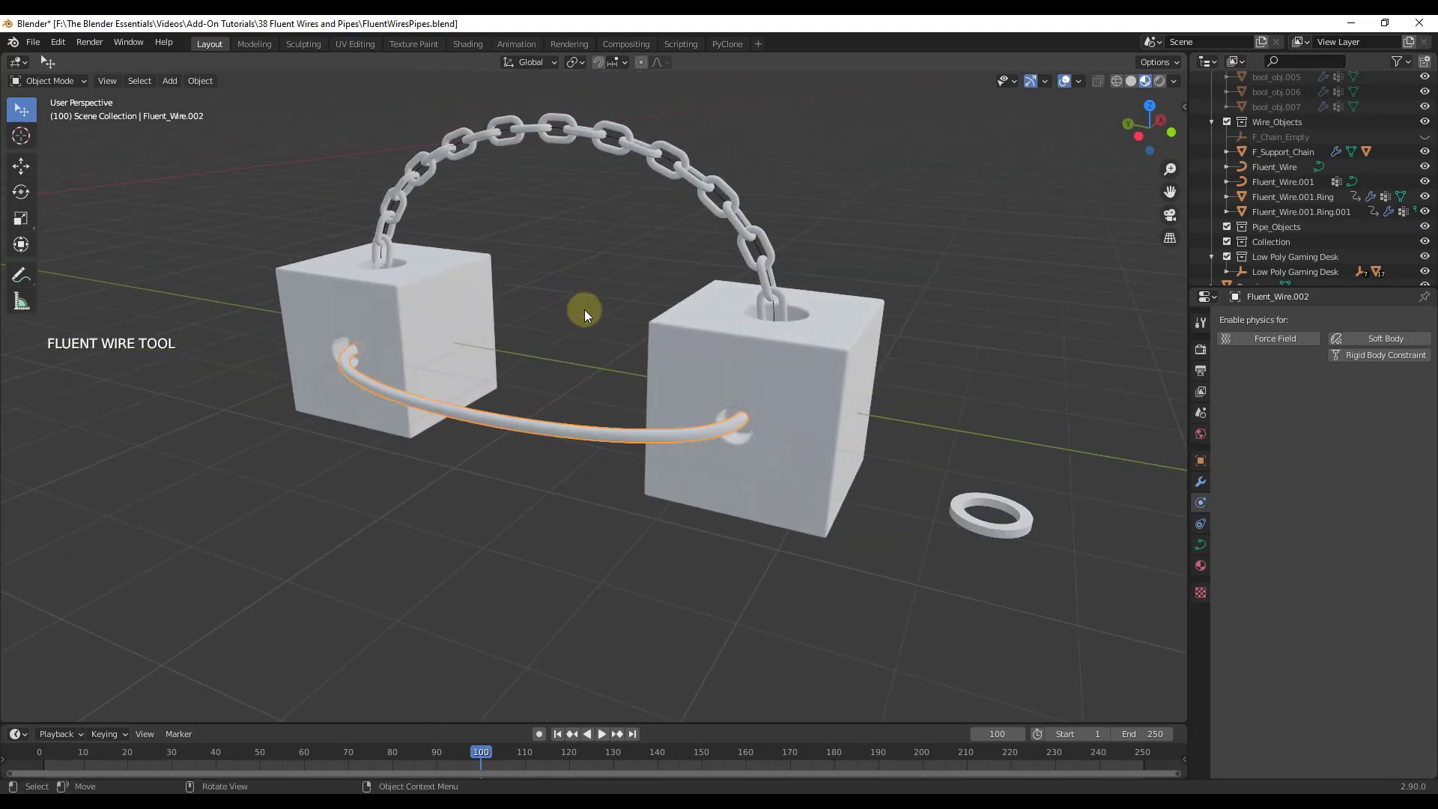
{"action": "left_click", "coordinate": [965, 516]}
{"action": "middle_click_drag", "start_coordinate": [514, 395], "coordinate": [518, 413]}
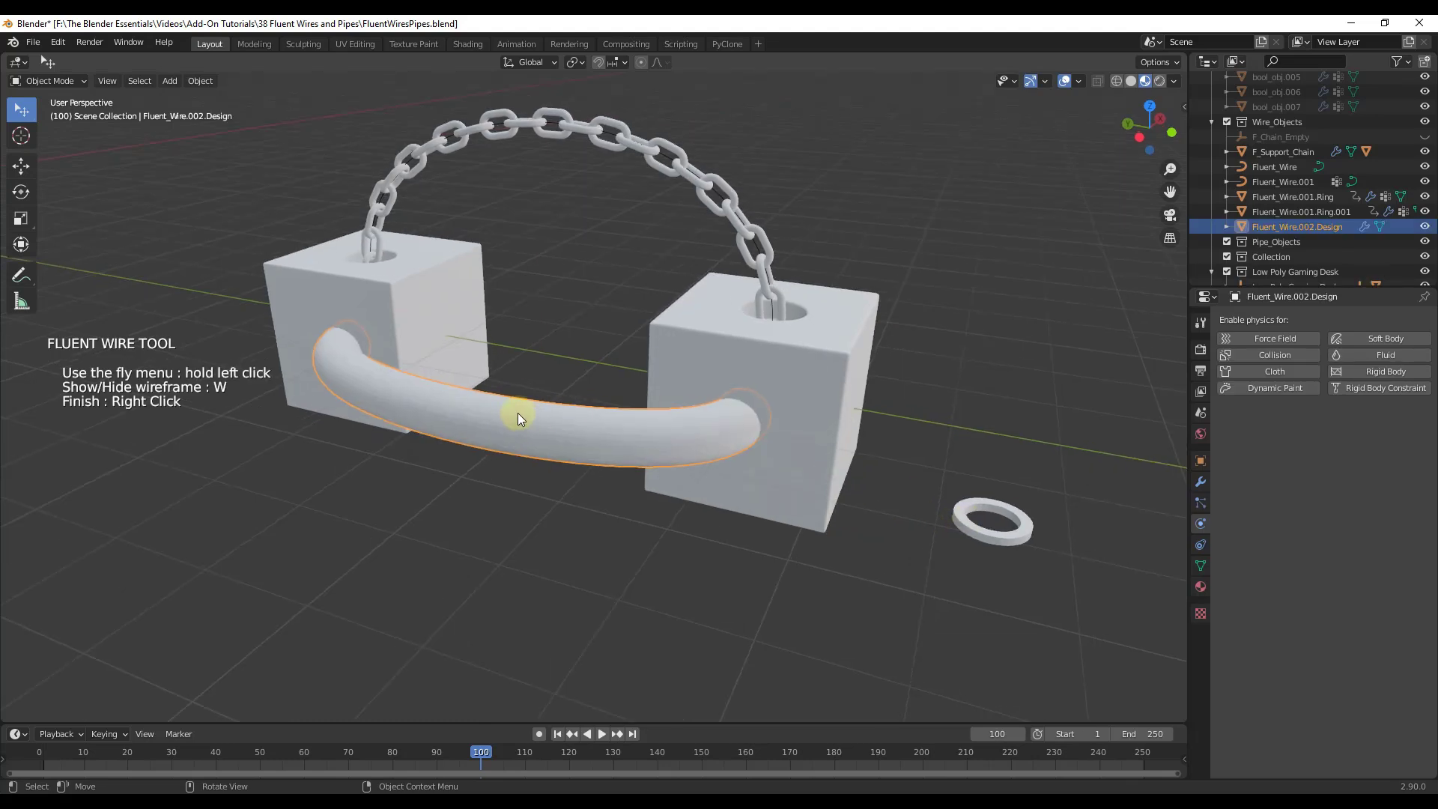
- Adjust the repeated rings' size and gap so they fit closely around the wire and reach into both cubes' holes
{"action": "scroll", "coordinate": [518, 413], "scroll_direction": "up", "scroll_amount": 1}
{"action": "left_click_drag", "start_coordinate": [545, 429], "coordinate": [550, 310]}
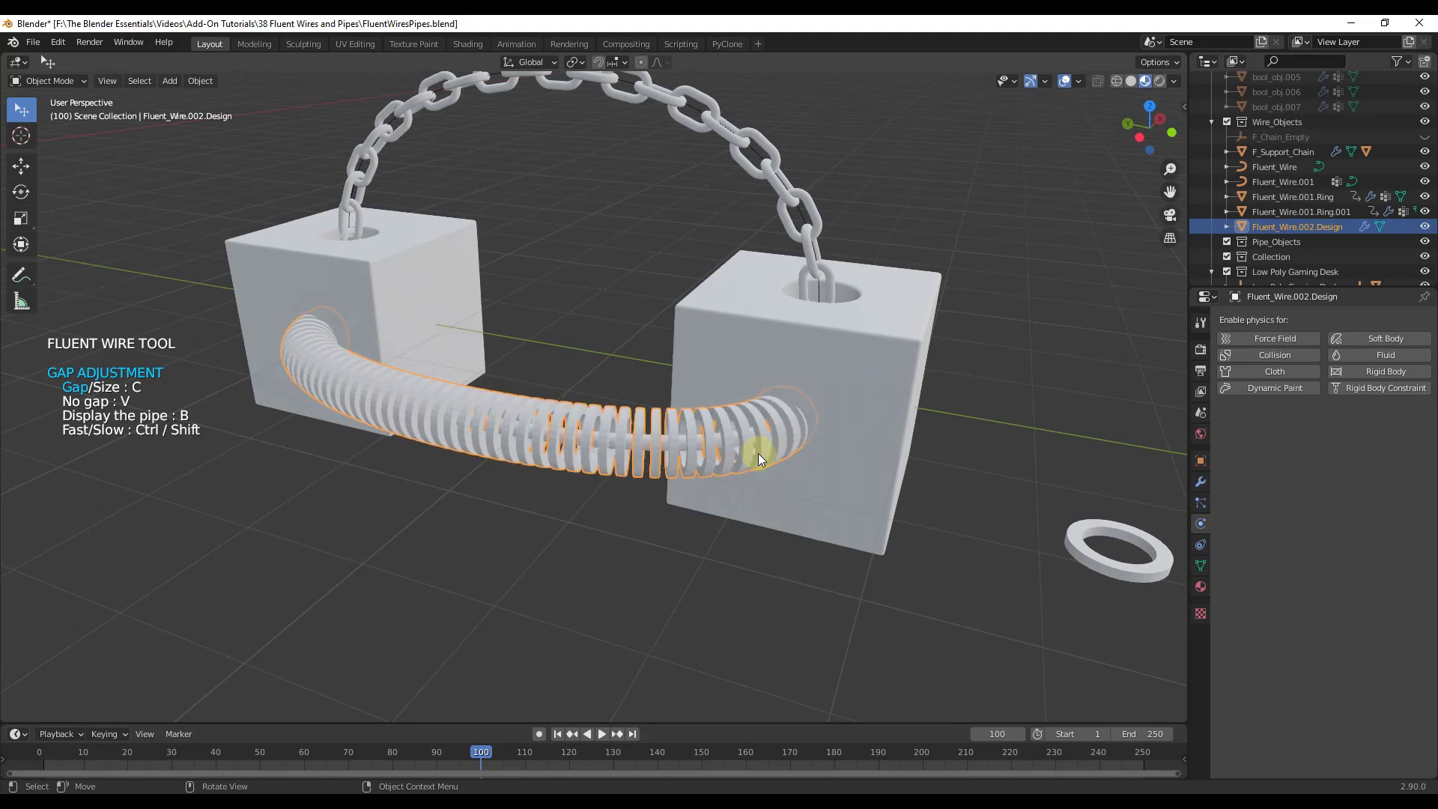
{"action": "key", "text": "c"}
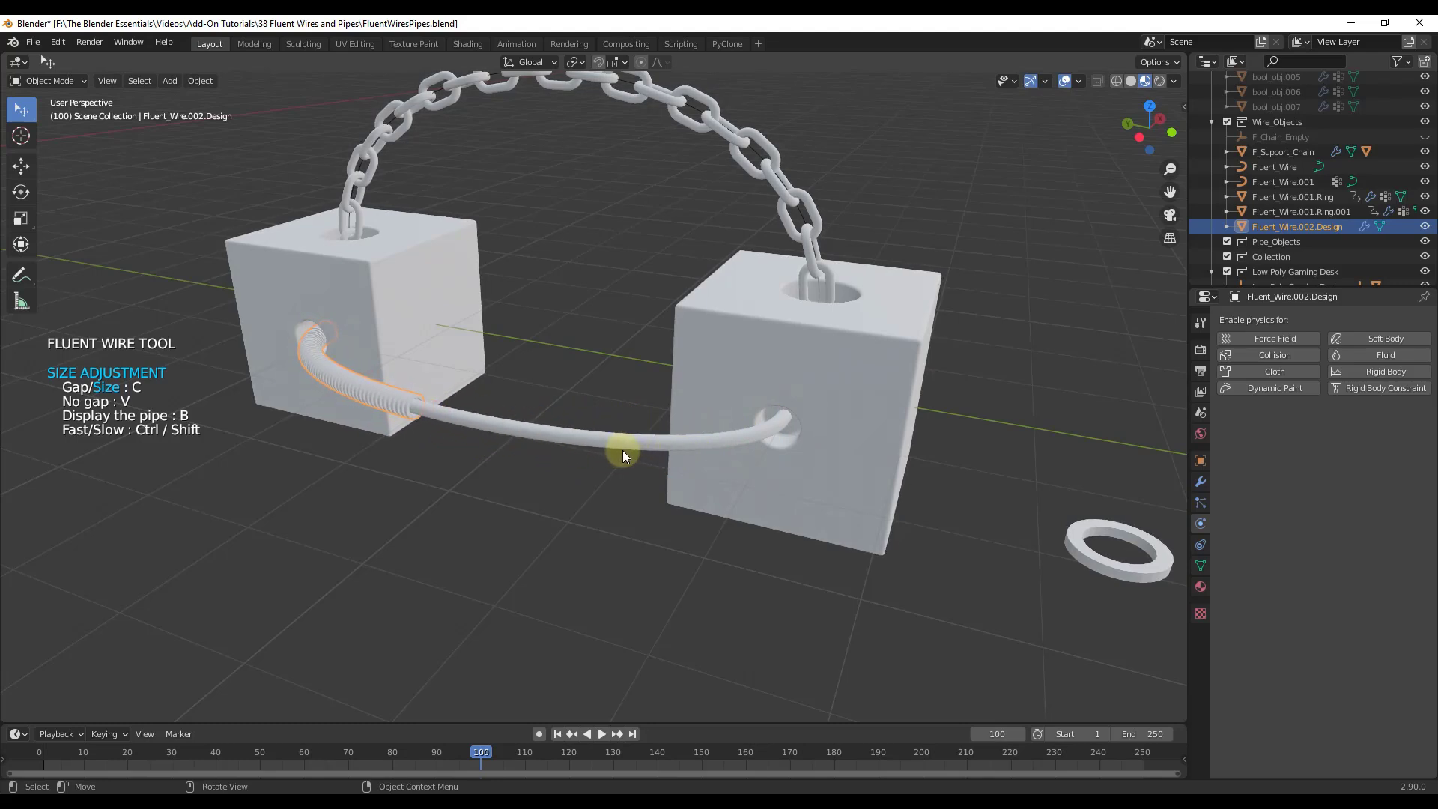
{"action": "key", "text": "c"}
{"action": "left_click", "coordinate": [898, 489]}
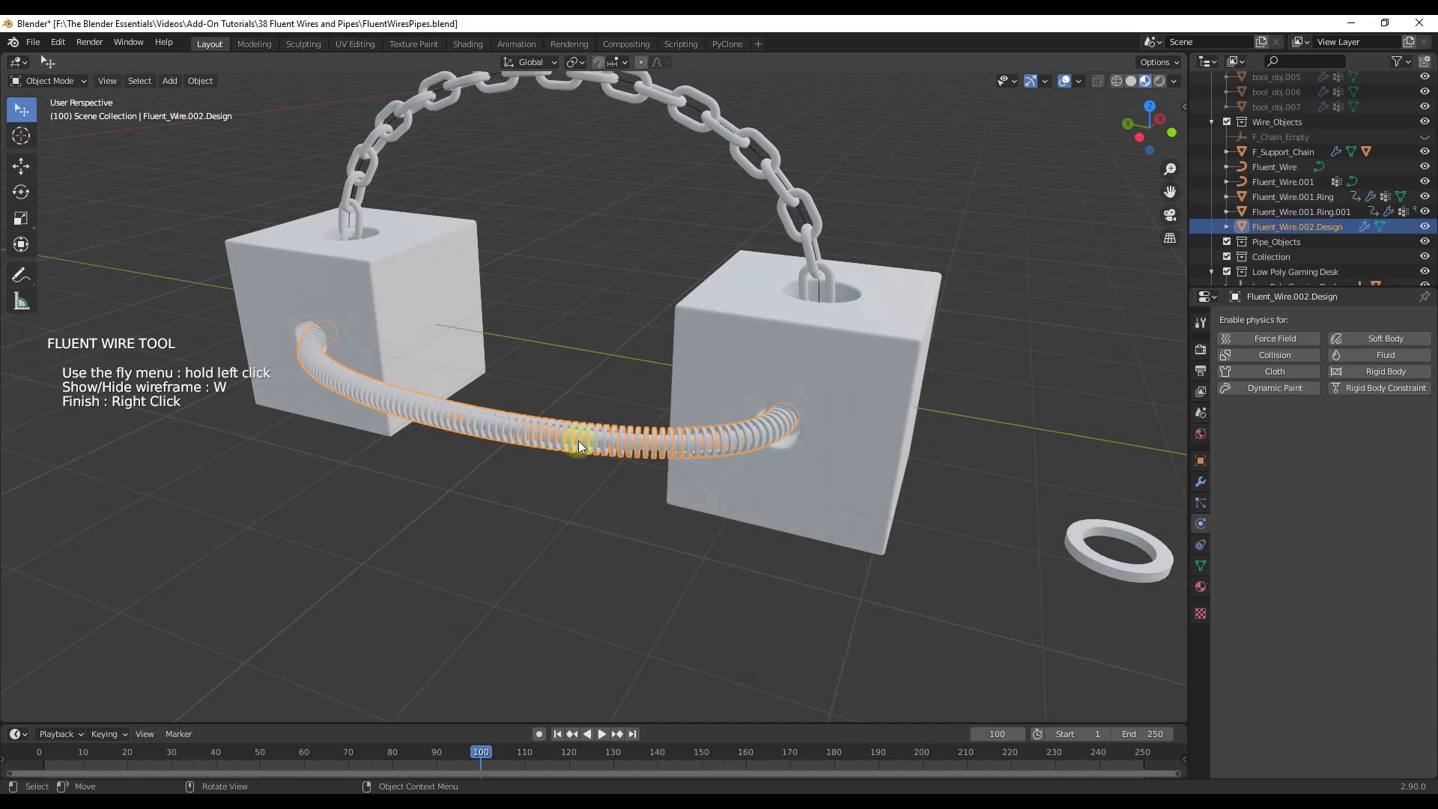
- Go to the open-sided room model and finish the wire tool on the ribbed wire between the cubes
{"action": "scroll", "coordinate": [579, 440], "scroll_direction": "up", "scroll_amount": 4}
{"action": "middle_click_drag", "start_coordinate": [926, 423], "coordinate": [971, 421]}
{"action": "scroll", "coordinate": [768, 368], "scroll_direction": "down", "scroll_amount": 3}
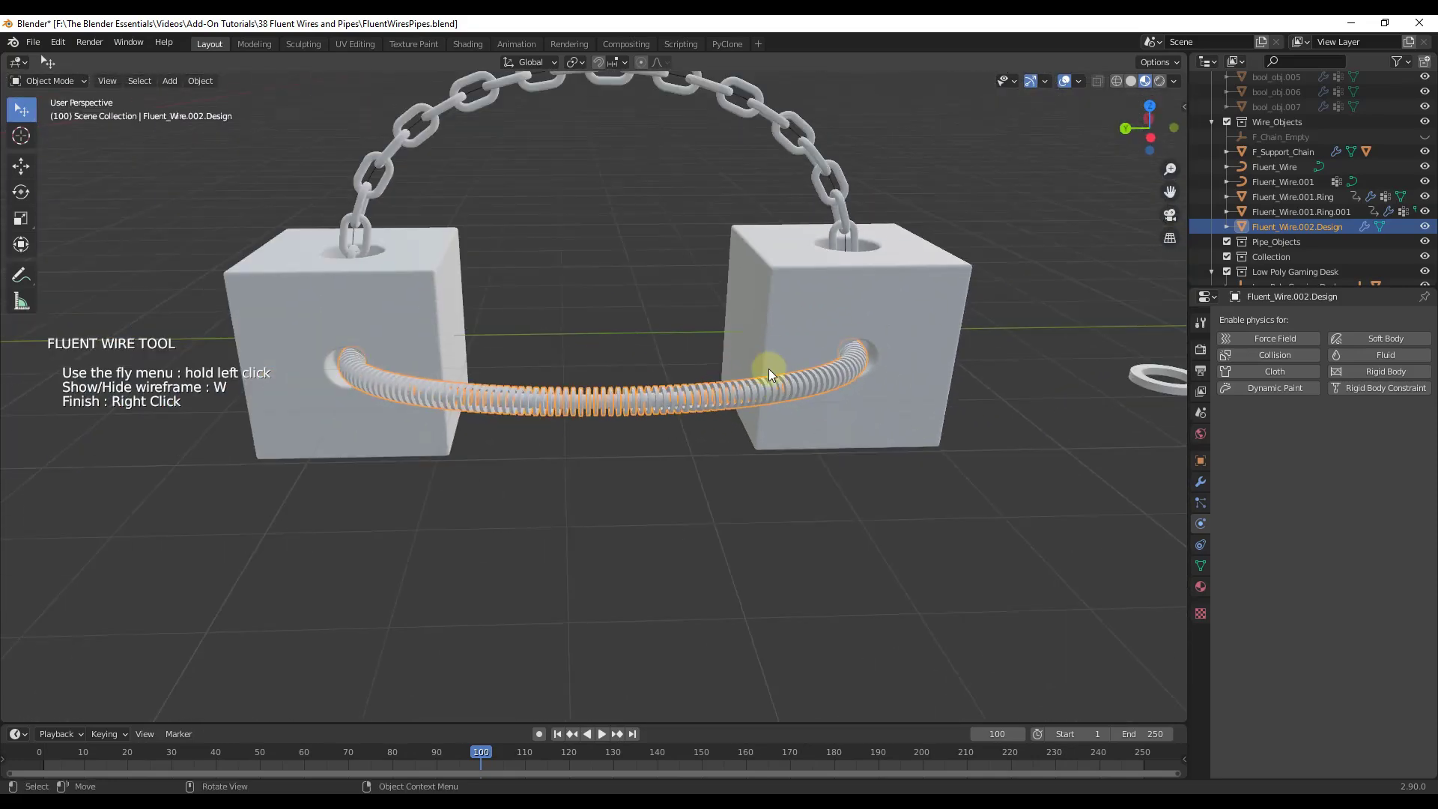
{"action": "middle_click_drag", "start_coordinate": [837, 352], "coordinate": [814, 404]}
{"action": "scroll", "coordinate": [815, 405], "scroll_direction": "down", "scroll_amount": 5}
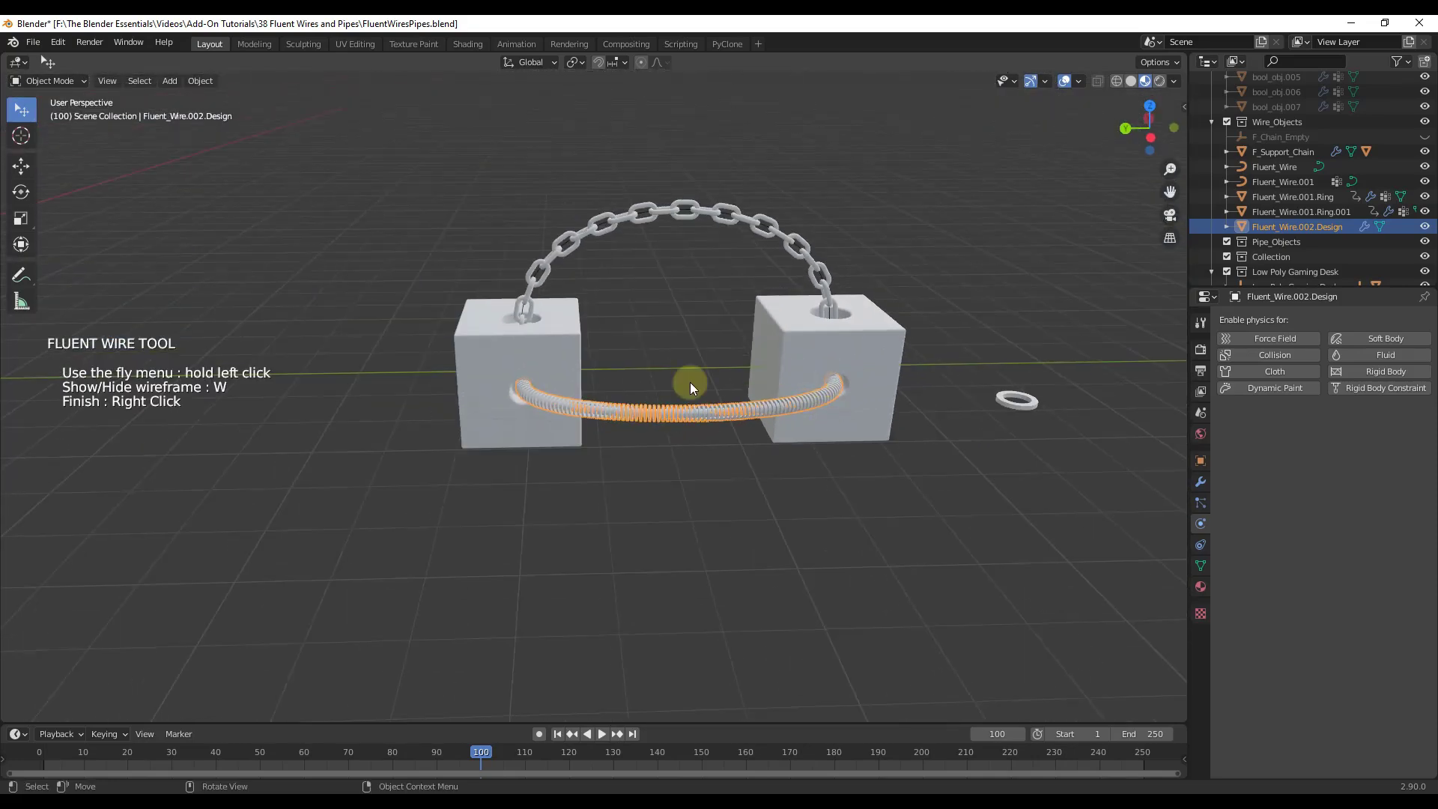
{"action": "scroll", "coordinate": [421, 418], "scroll_direction": "down", "scroll_amount": 10}
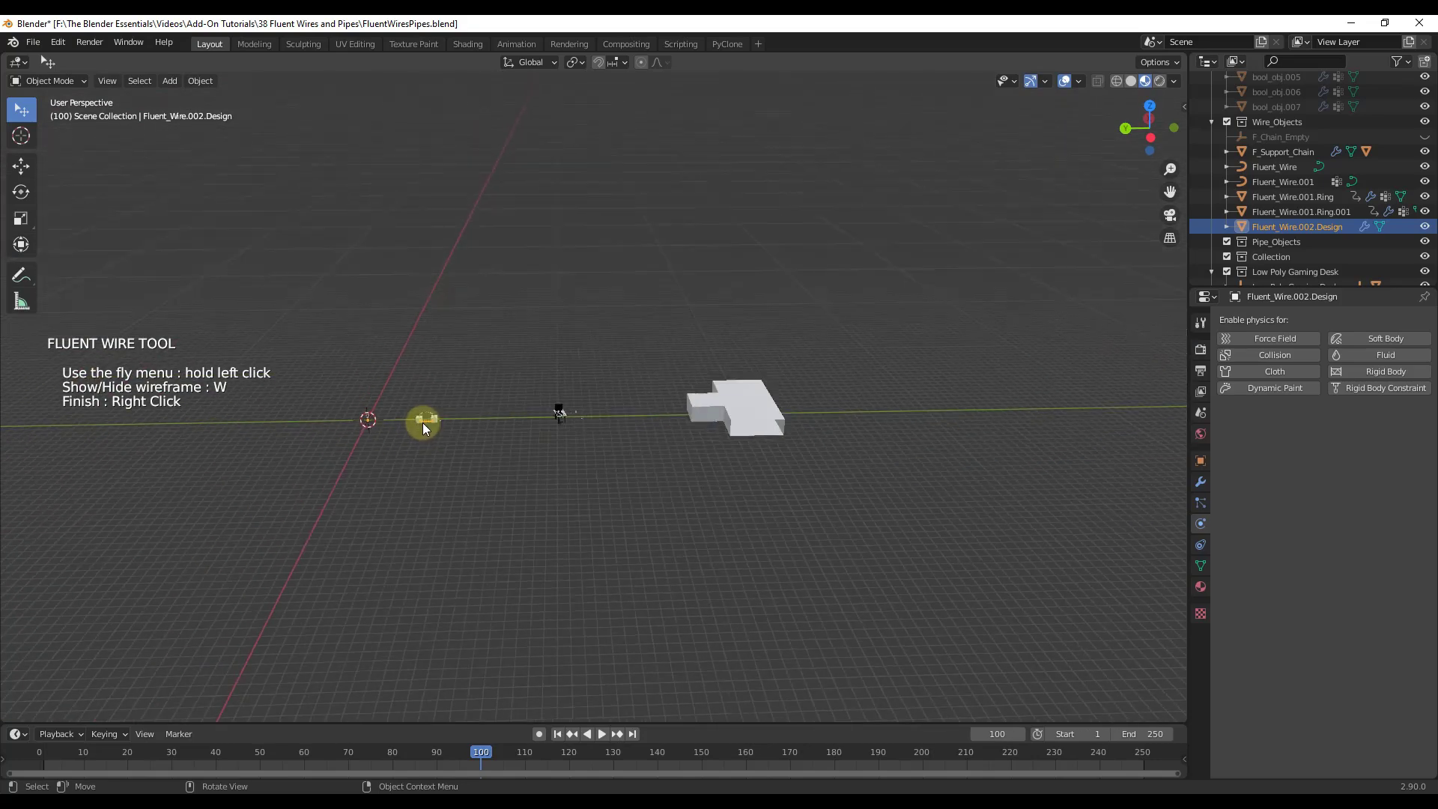
{"action": "scroll", "coordinate": [856, 401], "scroll_direction": "up", "scroll_amount": 4}
{"action": "middle_click_drag", "start_coordinate": [745, 468], "coordinate": [550, 393]}
{"action": "scroll", "coordinate": [525, 442], "scroll_direction": "up", "scroll_amount": 5}
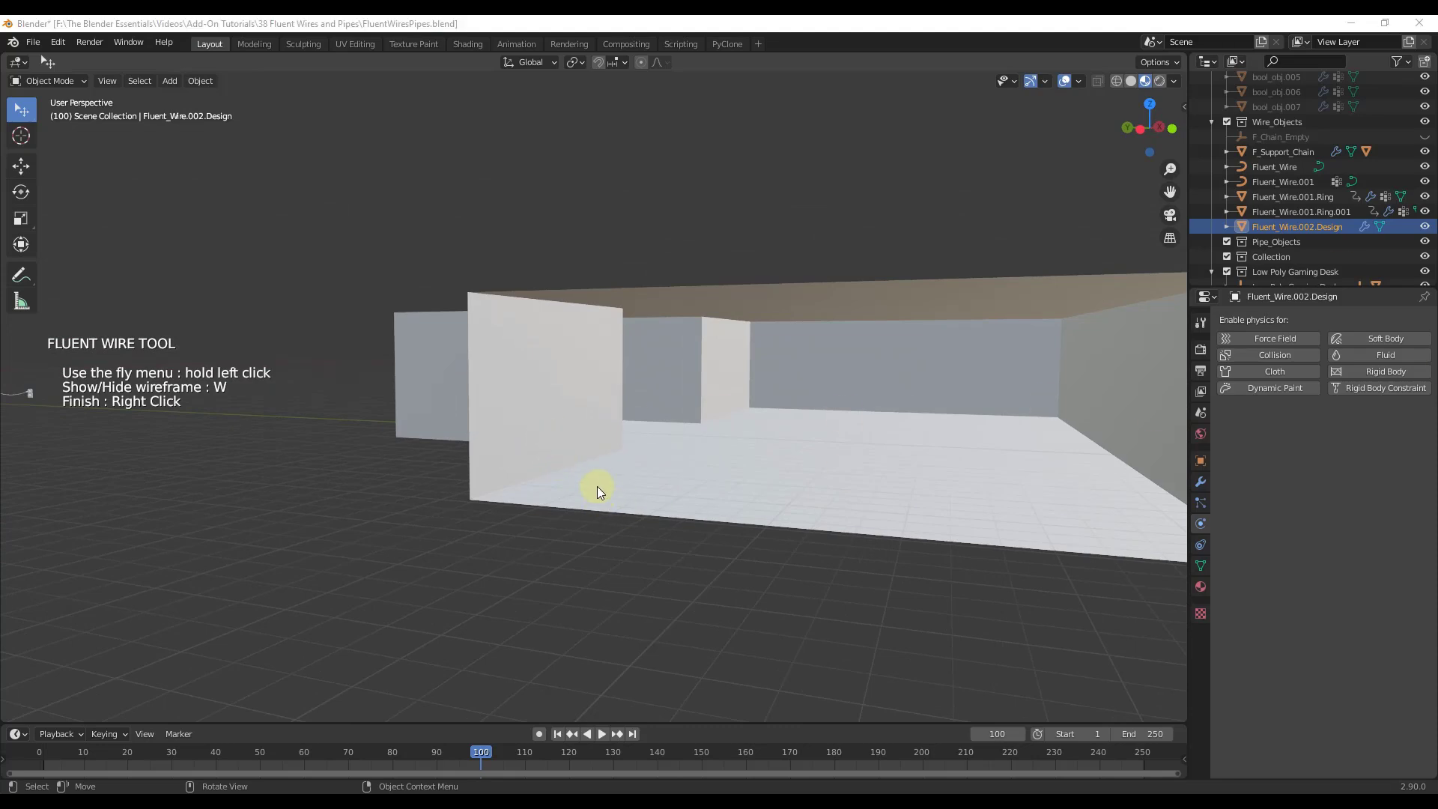
{"action": "scroll", "coordinate": [597, 486], "scroll_direction": "up", "scroll_amount": 3}
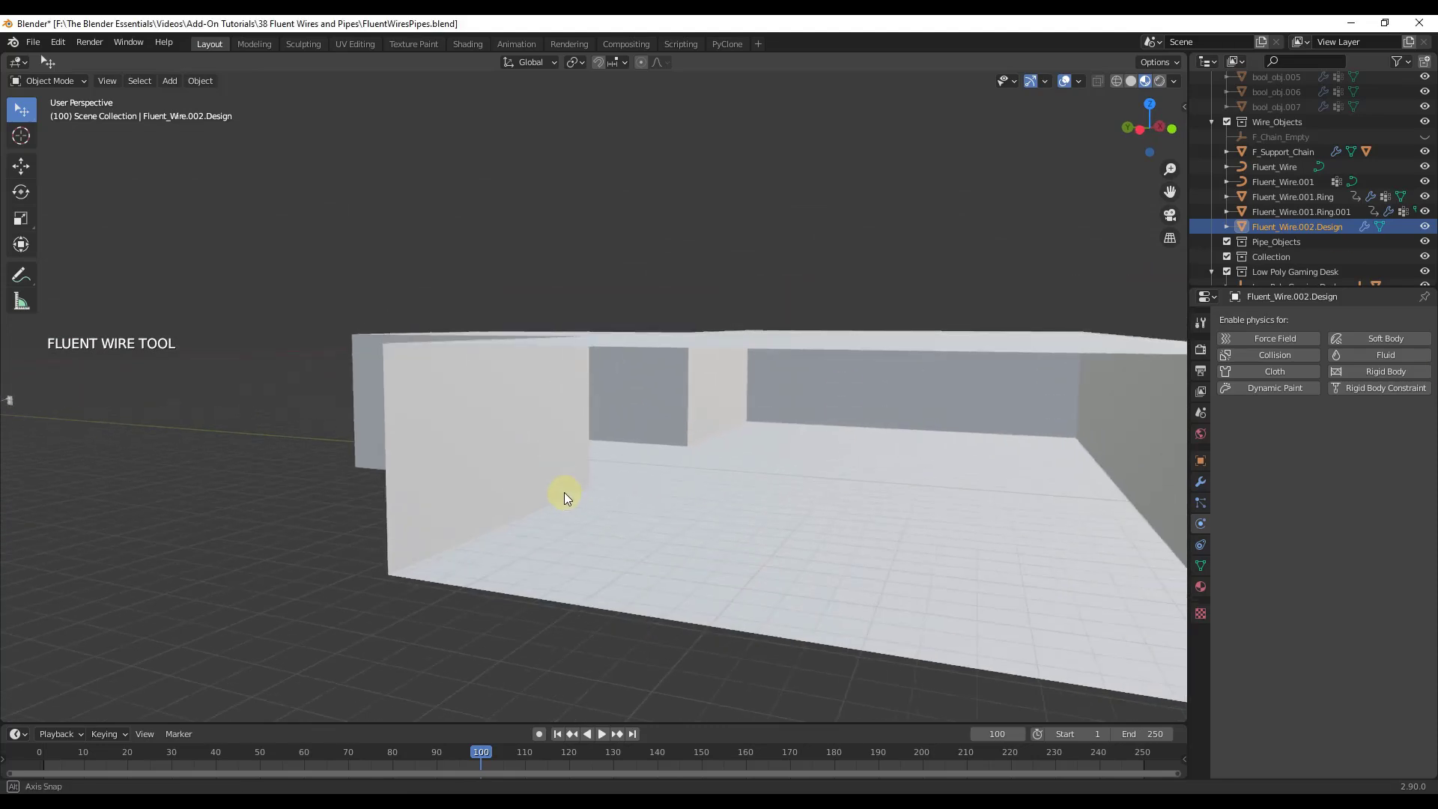
{"action": "right_click", "coordinate": [499, 488]}
- Create a Fluent pipe on the room, from the near wall's lower front corner to a point near the floor around the corner
{"action": "left_click", "coordinate": [491, 486]}
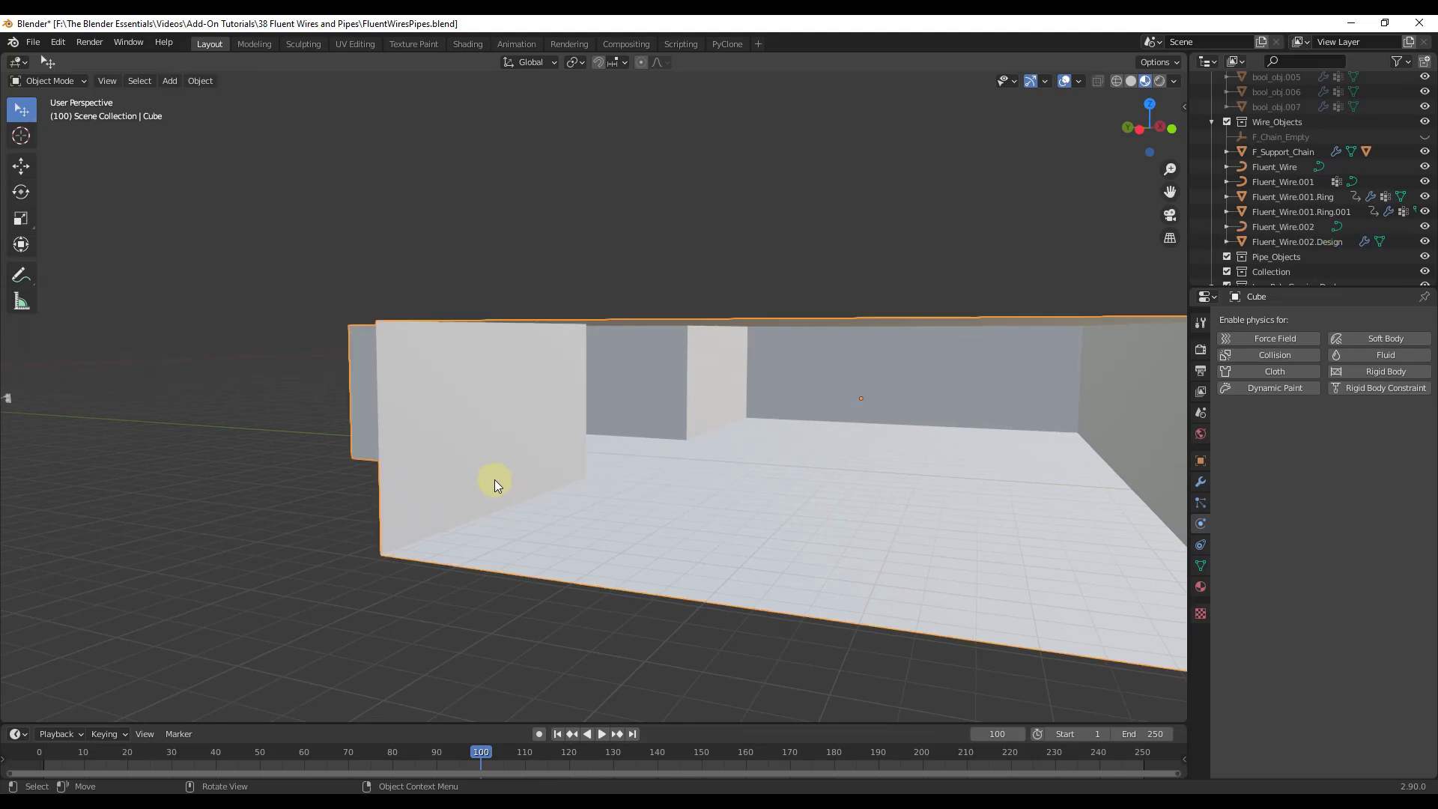
{"action": "scroll", "coordinate": [579, 498], "scroll_direction": "up", "scroll_amount": 3}
{"action": "key", "text": "f"}
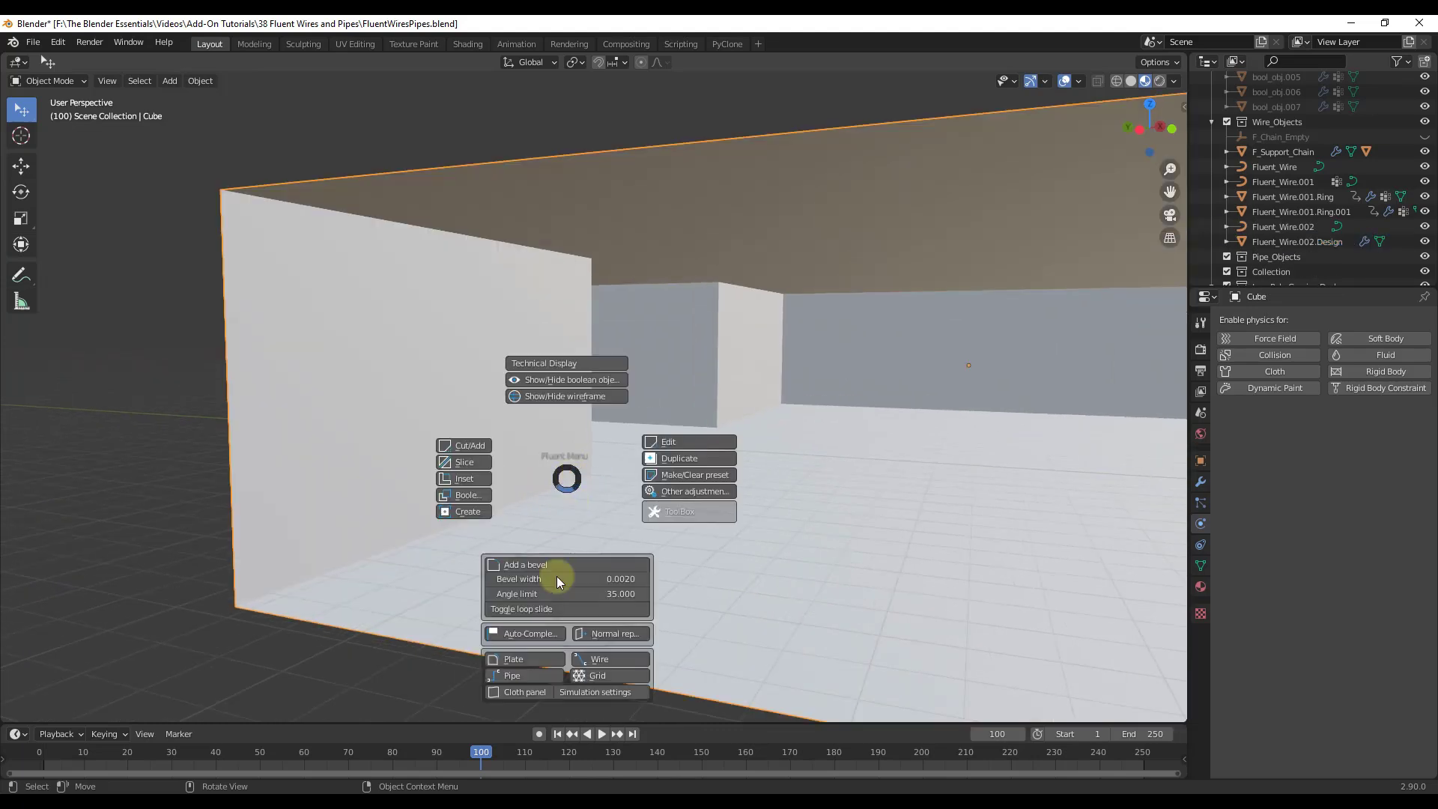
{"action": "left_click", "coordinate": [522, 679]}
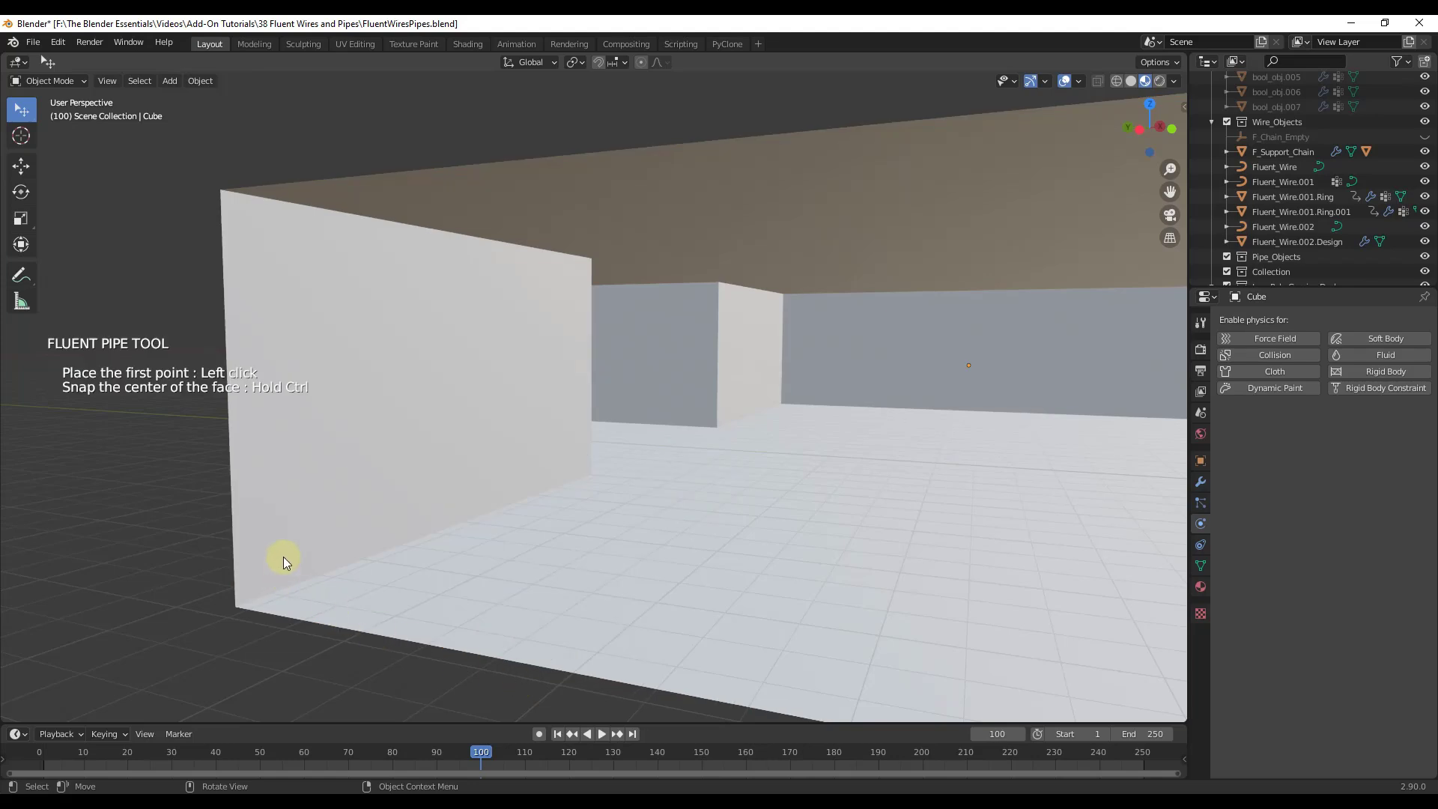
{"action": "left_click", "coordinate": [278, 563]}
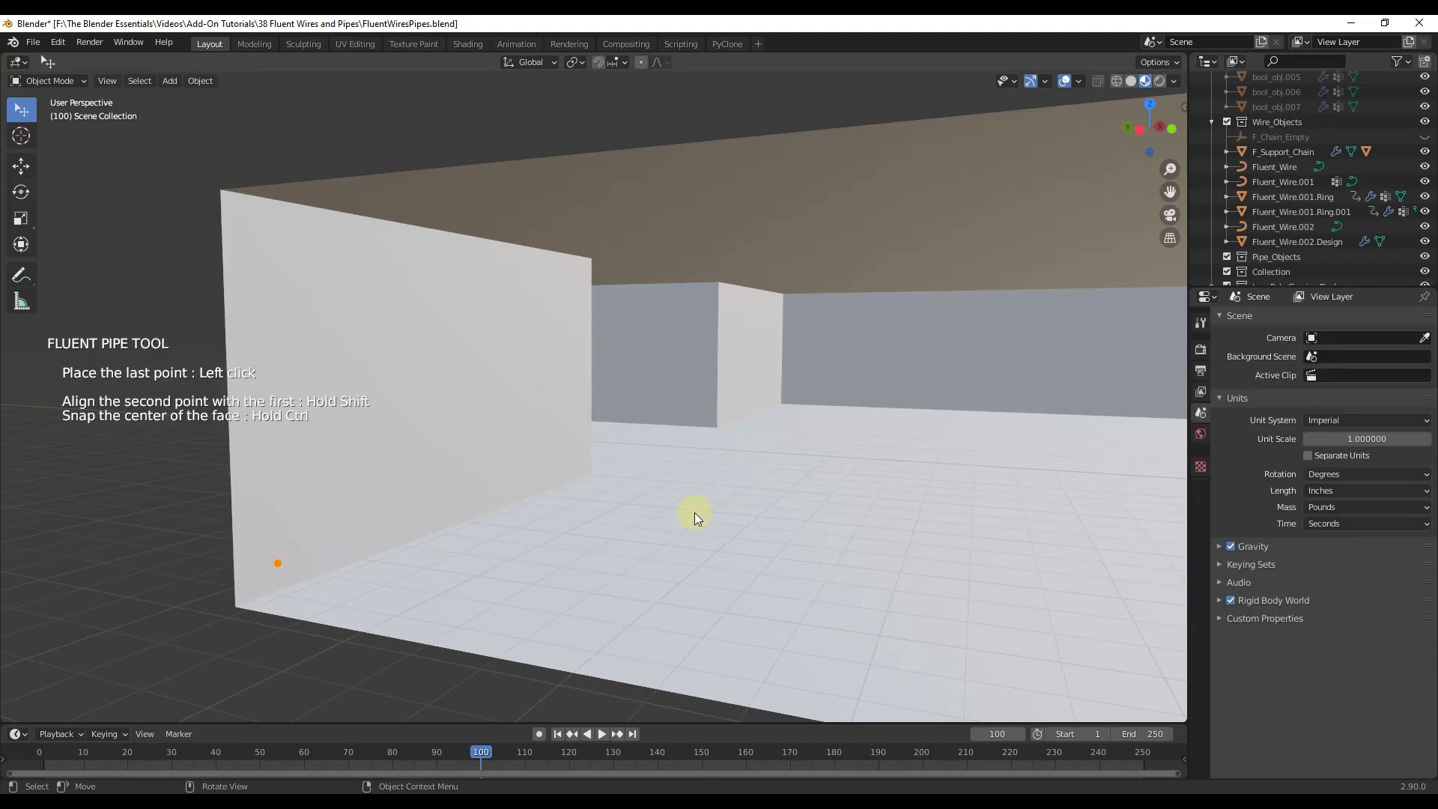
{"action": "middle_click_drag", "start_coordinate": [405, 499], "coordinate": [356, 496]}
{"action": "scroll", "coordinate": [796, 432], "scroll_direction": "up", "scroll_amount": 4}
{"action": "mouse_move", "coordinate": [796, 433]}
{"action": "middle_mouse_down"}
{"action": "mouse_move", "coordinate": [483, 465]}
{"action": "mouse_move", "coordinate": [300, 451]}
{"action": "middle_mouse_up"}
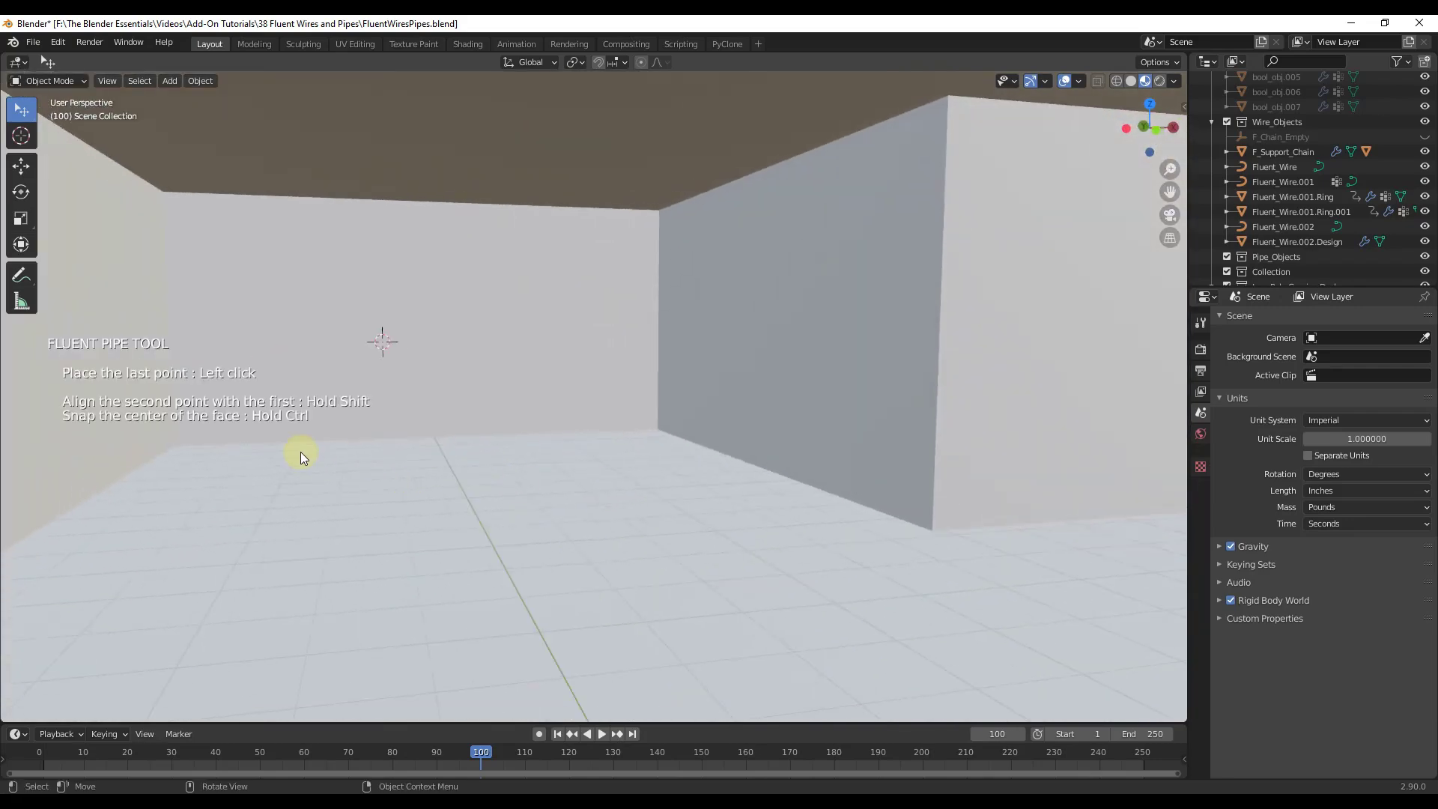
{"action": "left_click", "coordinate": [161, 433]}
- Change the pipe's path so it runs inside the room along the wall's base and turns around the corner
{"action": "scroll", "coordinate": [558, 481], "scroll_direction": "down", "scroll_amount": 8}
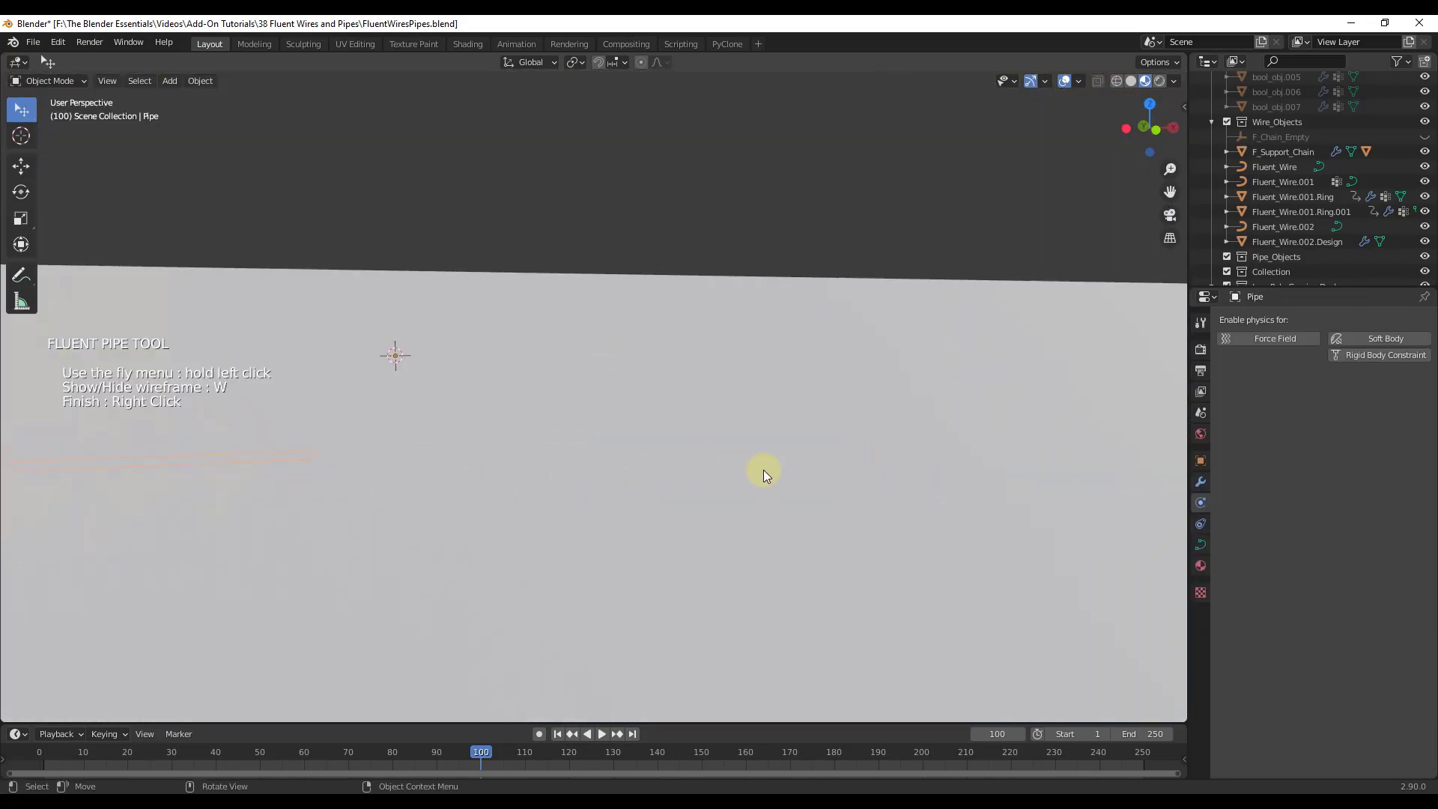
{"action": "middle_click_drag", "start_coordinate": [805, 430], "coordinate": [871, 425]}
{"action": "scroll", "coordinate": [618, 477], "scroll_direction": "up", "scroll_amount": 5}
{"action": "middle_click_drag", "start_coordinate": [618, 478], "coordinate": [652, 489]}
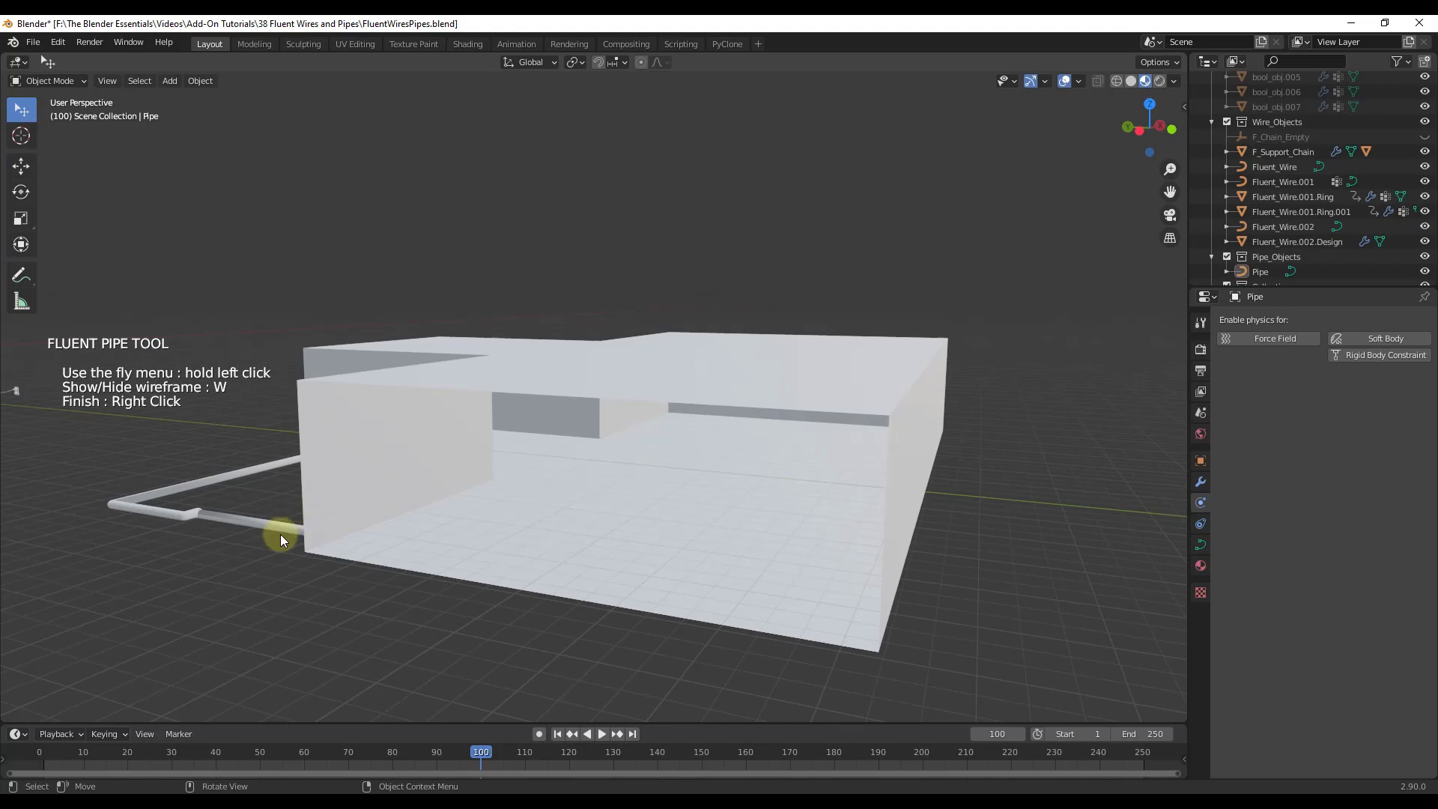
{"action": "middle_click_drag", "start_coordinate": [289, 525], "coordinate": [325, 533]}
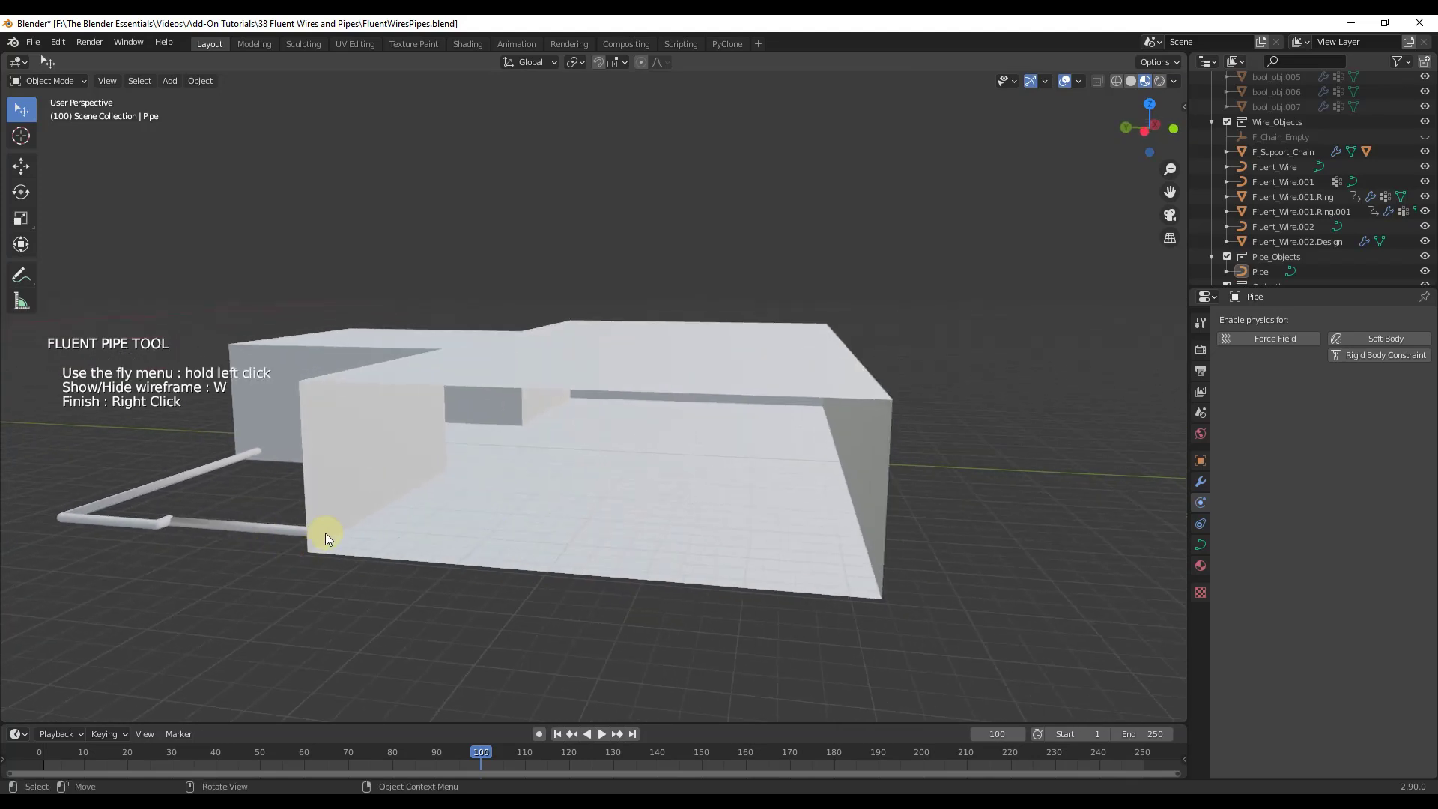
{"action": "left_click_drag", "start_coordinate": [422, 475], "coordinate": [545, 453]}
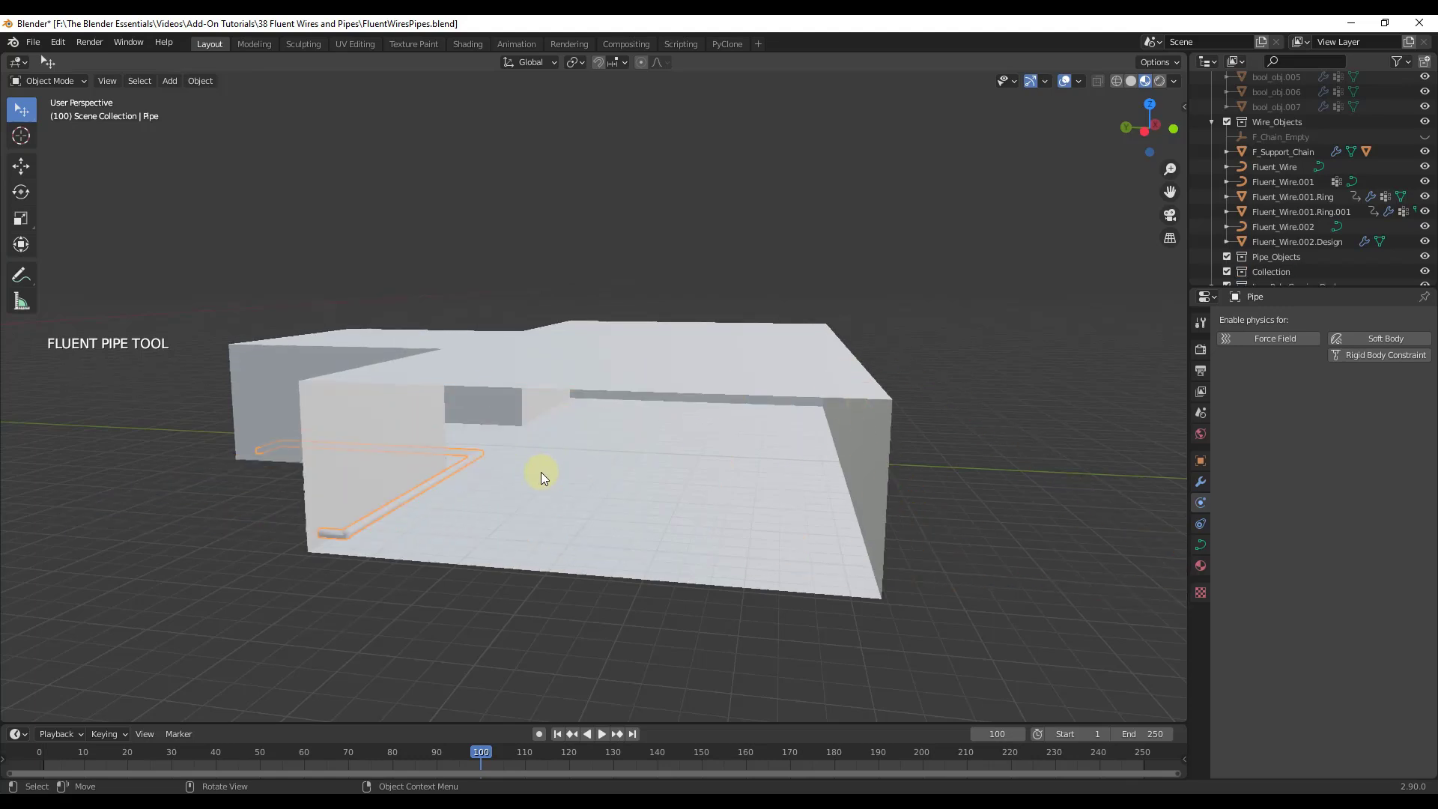
{"action": "mouse_move", "coordinate": [547, 473]}
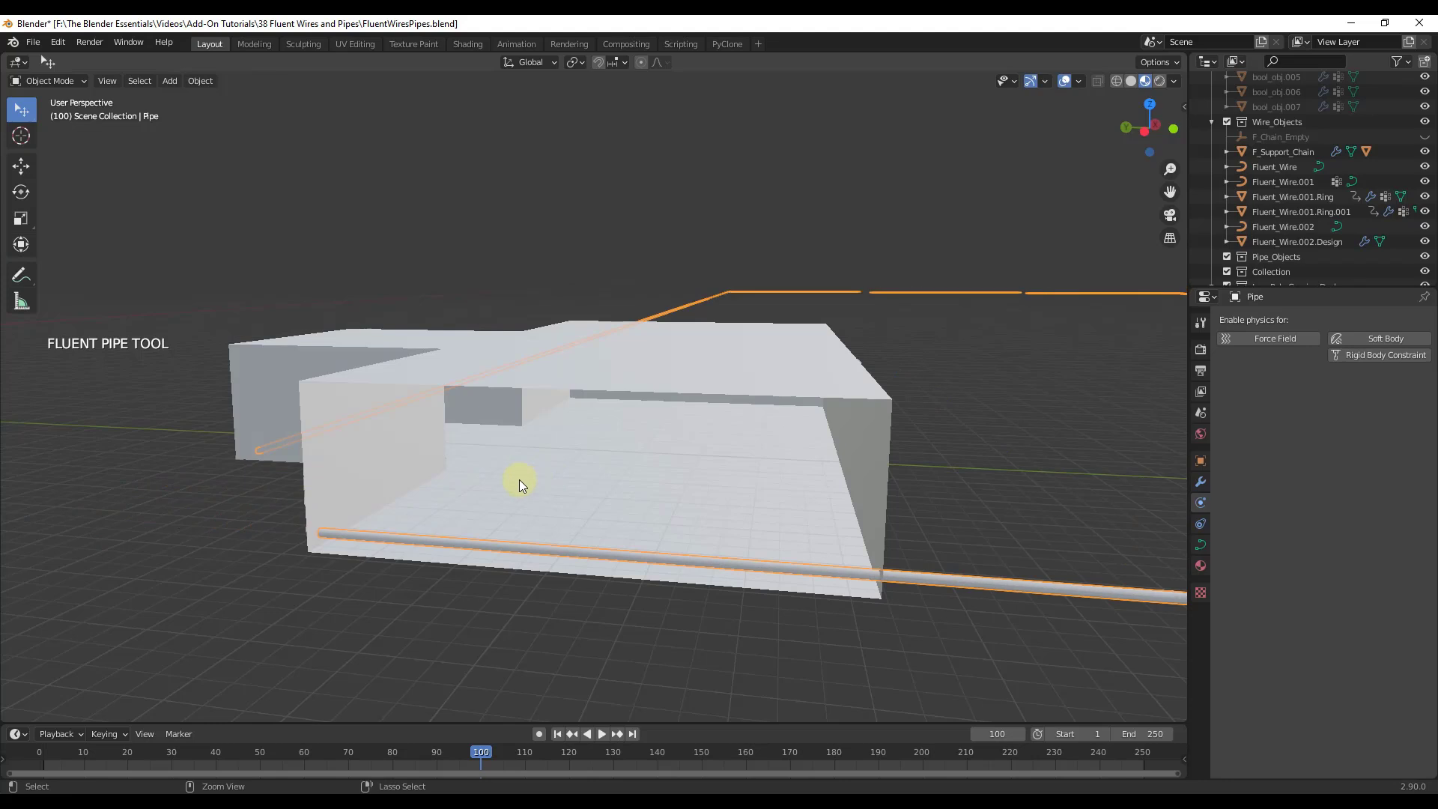
{"action": "mouse_move", "coordinate": [475, 487]}
{"action": "mouse_move", "coordinate": [588, 489]}
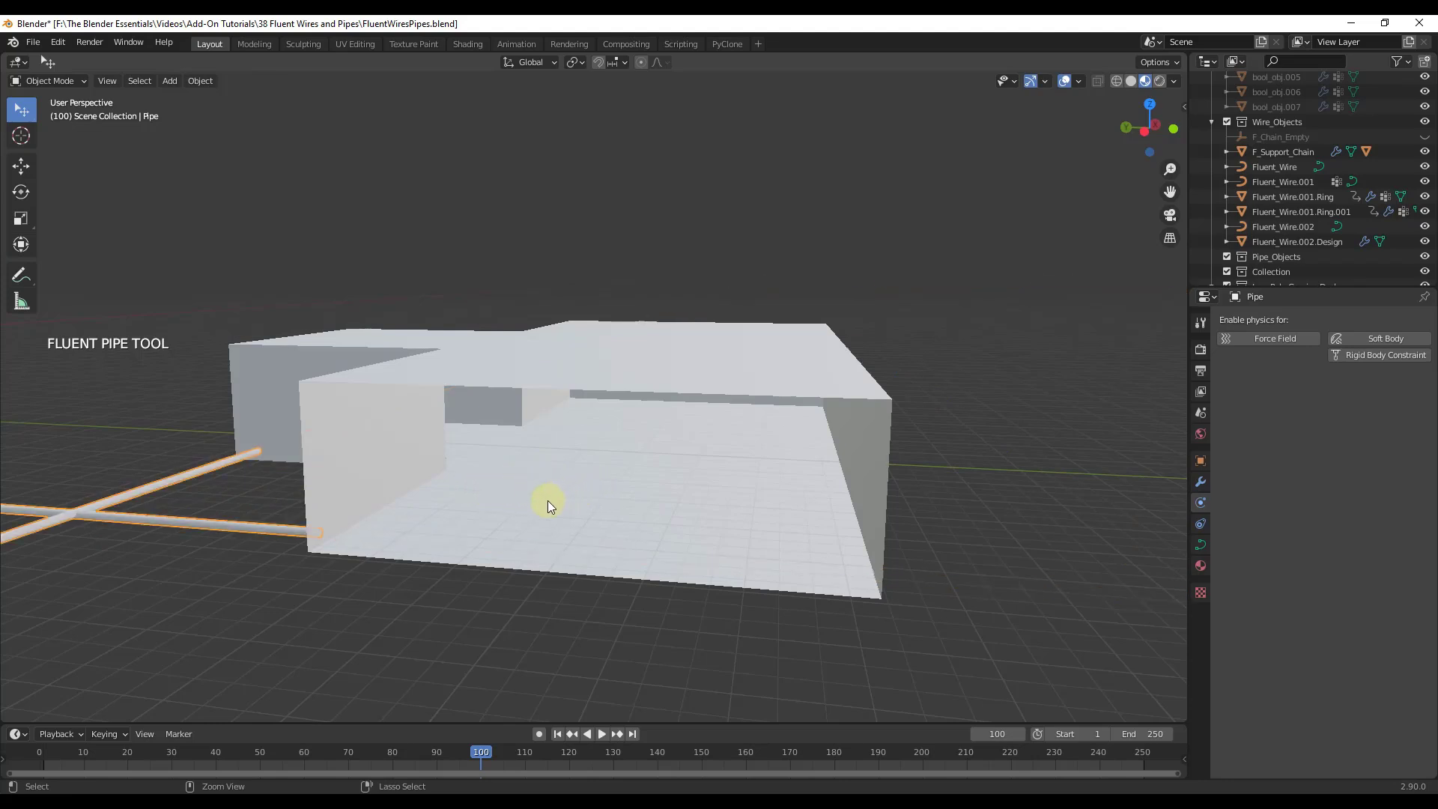
{"action": "scroll", "coordinate": [535, 503], "scroll_direction": "down", "scroll_amount": 2}
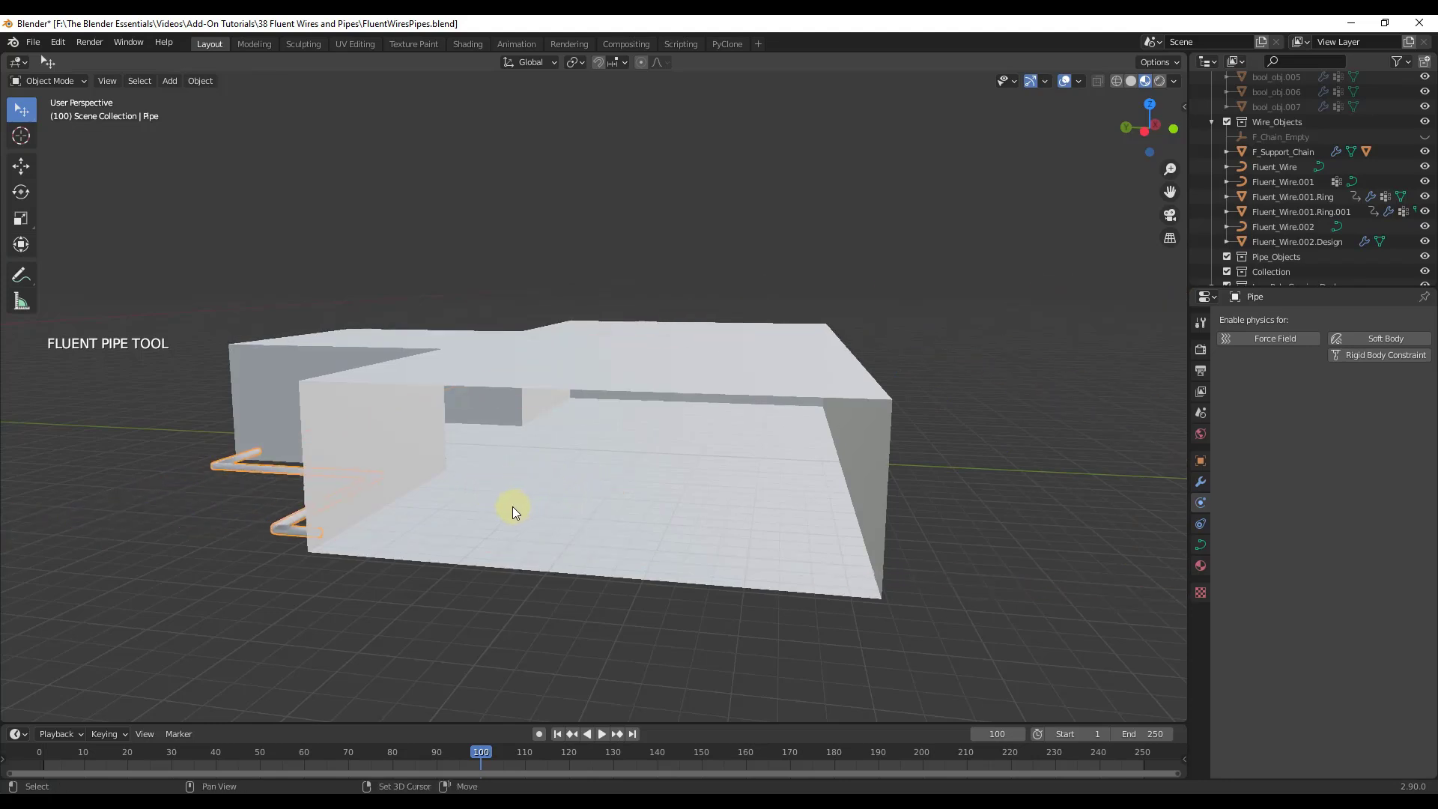
{"action": "scroll", "coordinate": [509, 507], "scroll_direction": "down", "scroll_amount": 3}
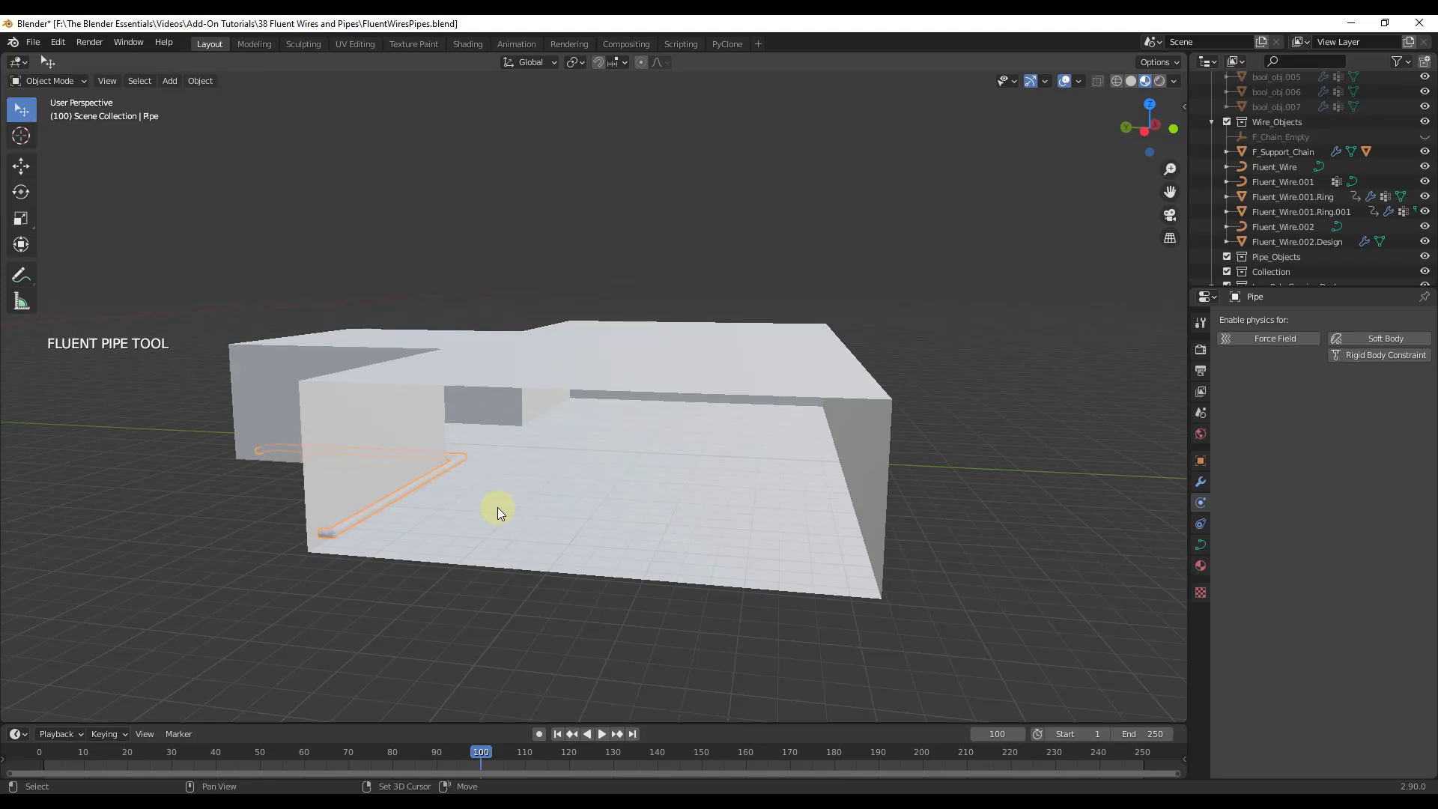
{"action": "scroll", "coordinate": [498, 507], "scroll_direction": "down", "scroll_amount": 1}
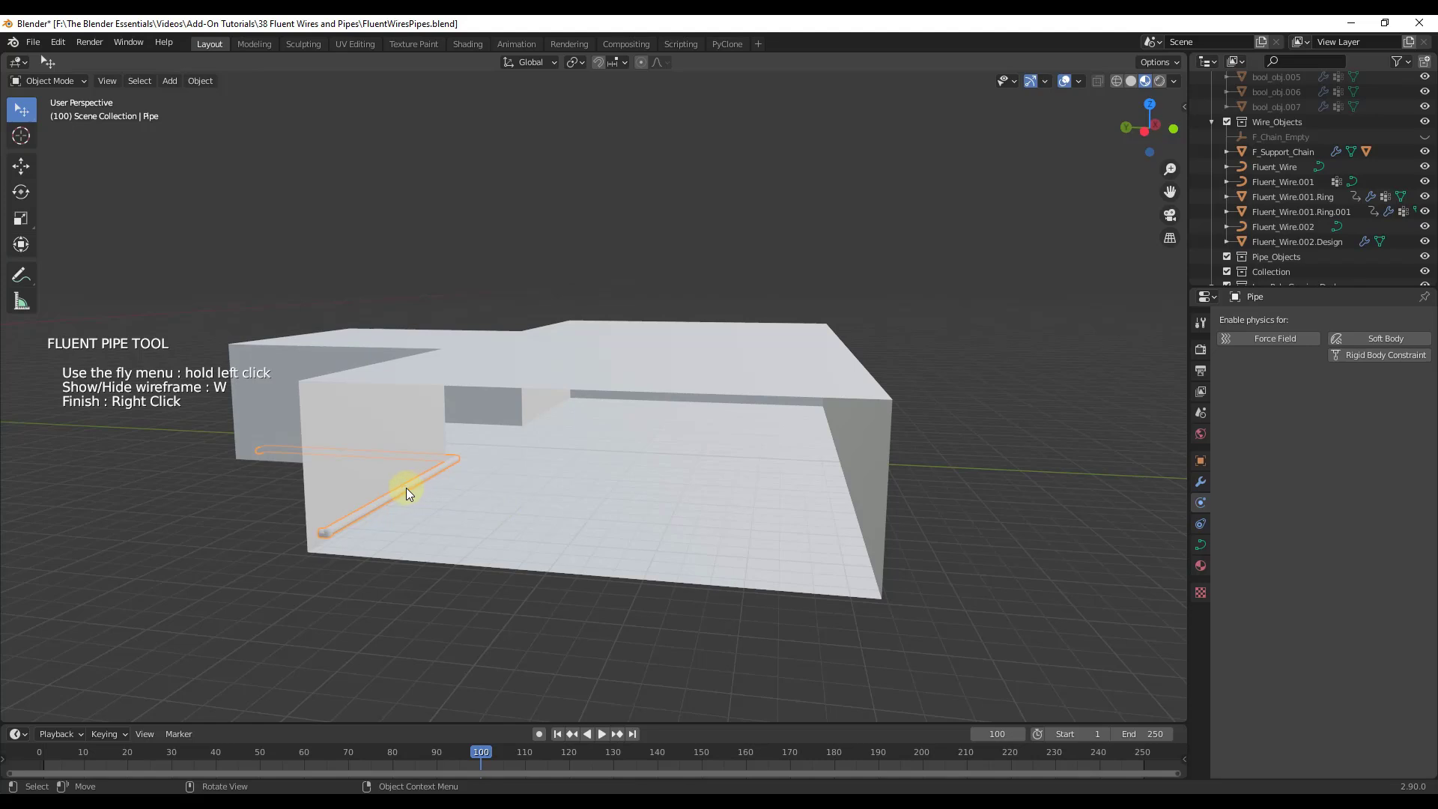
- Adjust the pipe so its long run sits slightly farther from the wall's base
{"action": "mouse_move", "coordinate": [406, 488]}
{"action": "middle_mouse_down"}
{"action": "mouse_move", "coordinate": [390, 500]}
{"action": "mouse_move", "coordinate": [505, 486]}
{"action": "mouse_move", "coordinate": [403, 500]}
{"action": "middle_mouse_up"}
{"action": "right_click", "coordinate": [389, 500]}
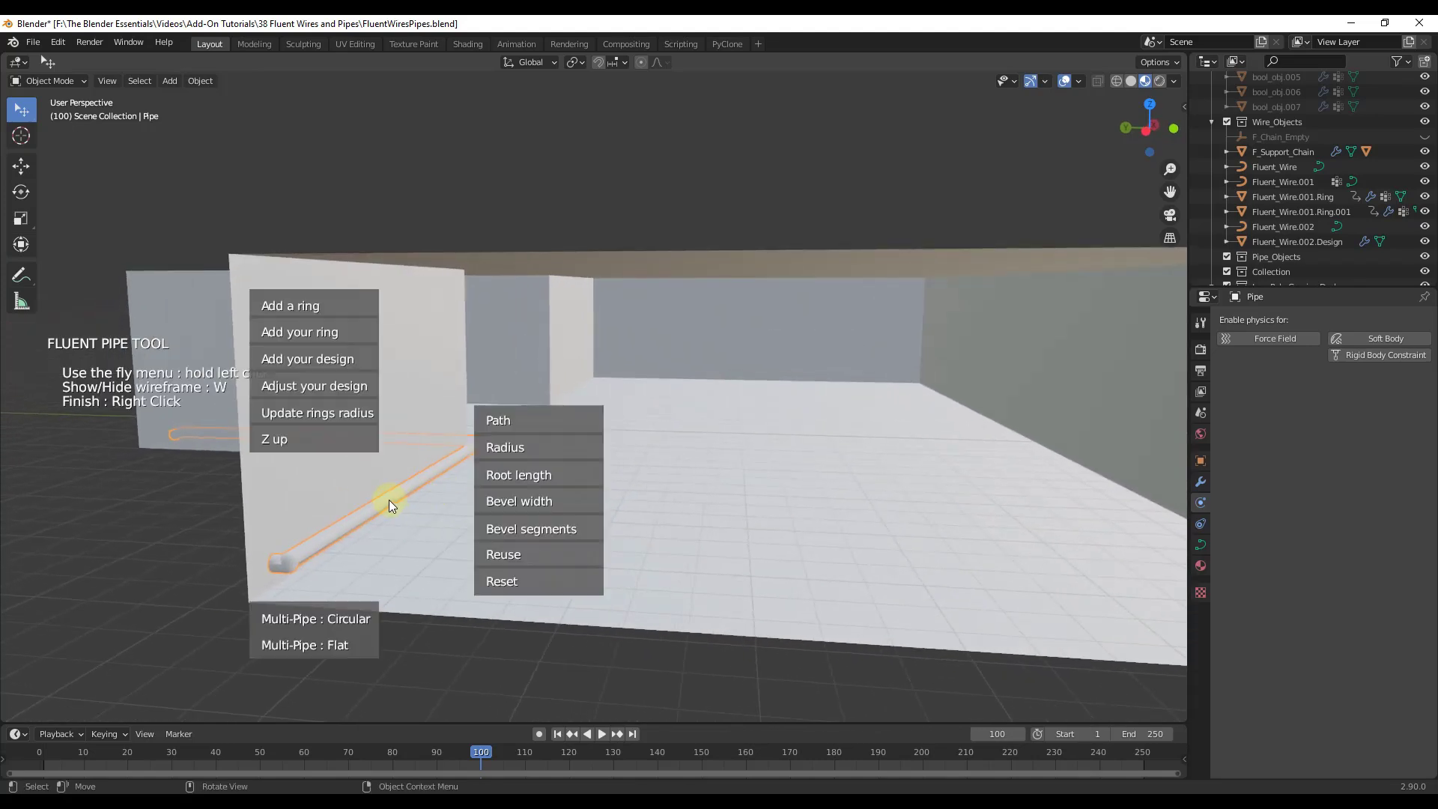
{"action": "left_click", "coordinate": [498, 433]}
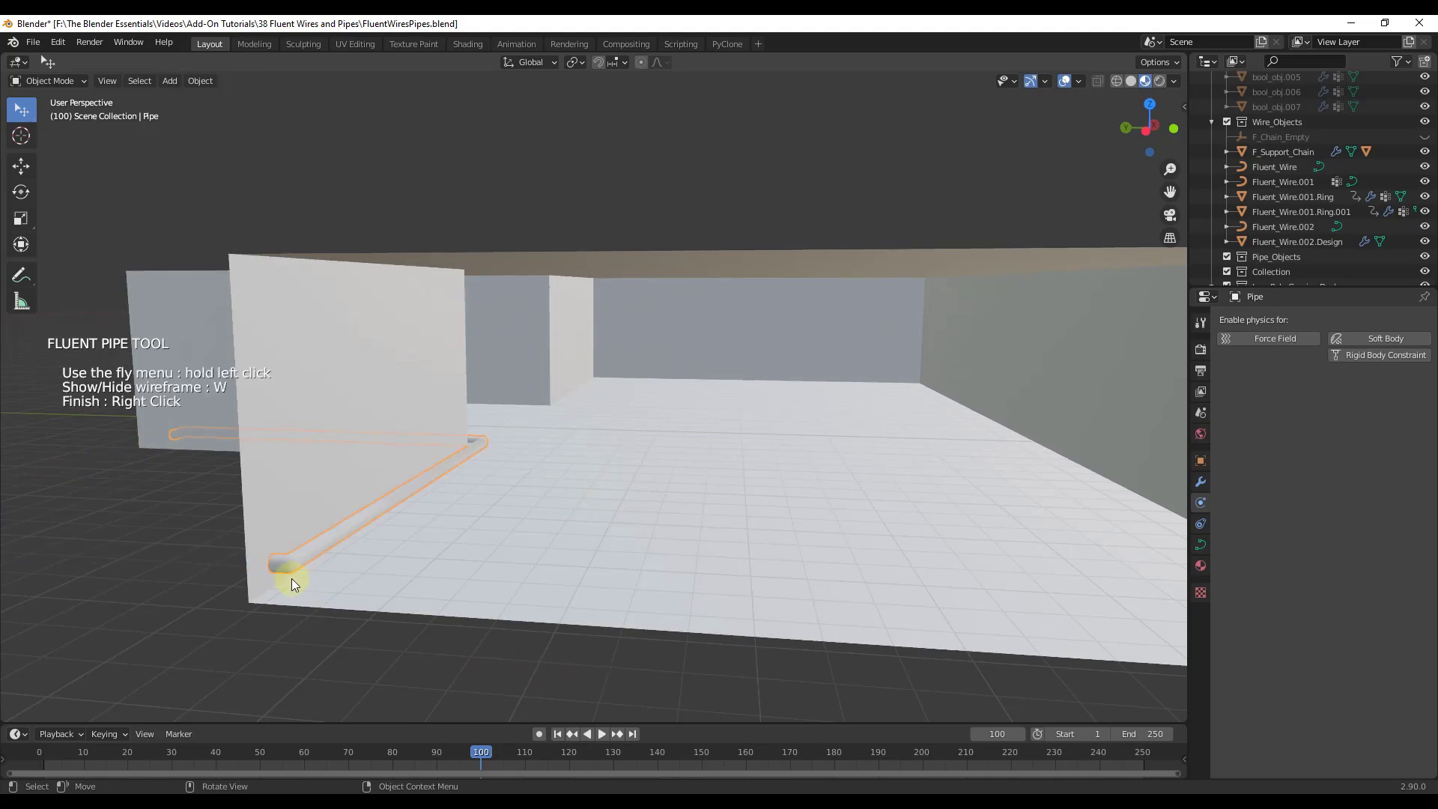
- Turn the pipe along the wall's base into a circular multi-pipe bundle
{"action": "scroll", "coordinate": [291, 578], "scroll_direction": "up", "scroll_amount": 5}
{"action": "middle_click_drag", "start_coordinate": [260, 514], "coordinate": [258, 657]}
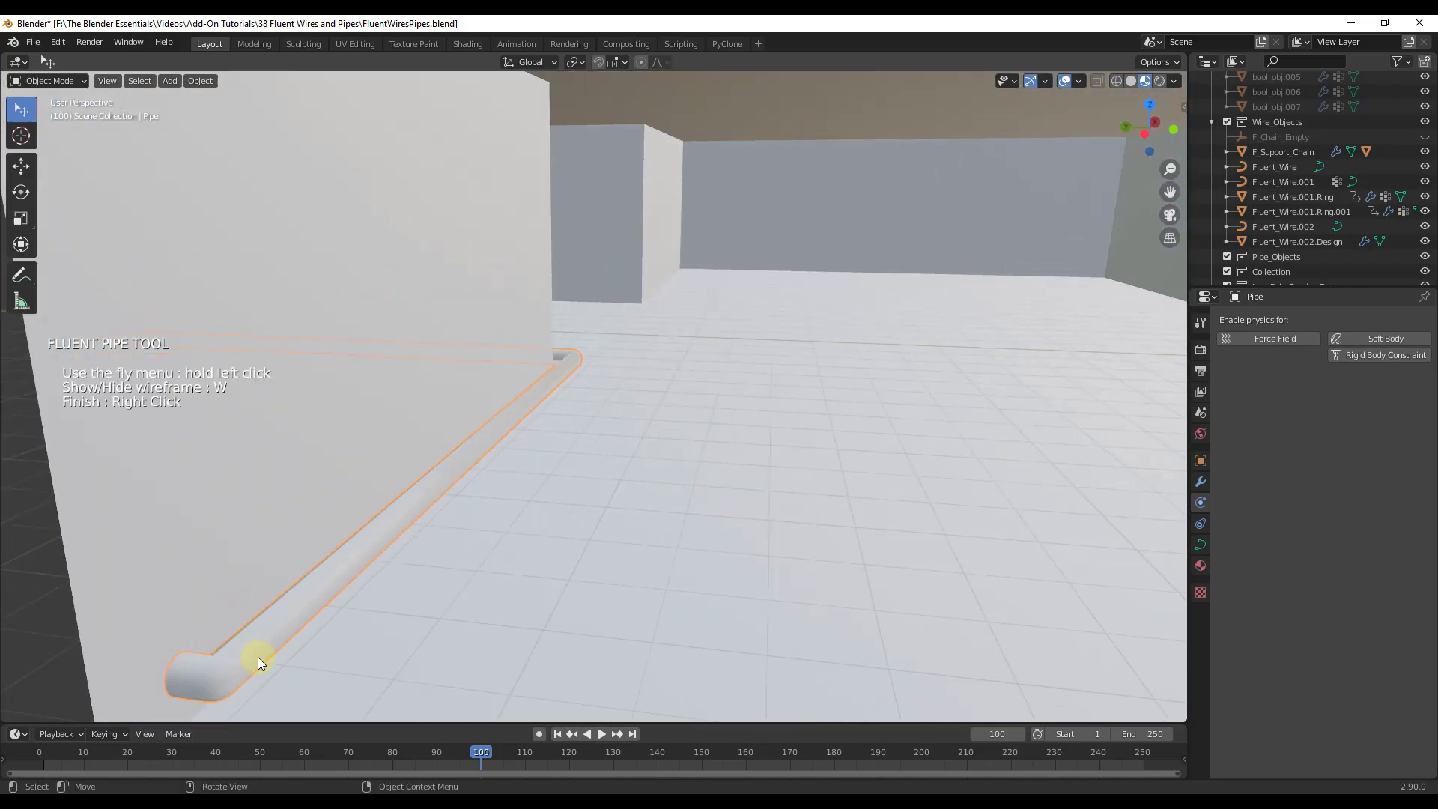
{"action": "scroll", "coordinate": [296, 608], "scroll_direction": "down", "scroll_amount": 2}
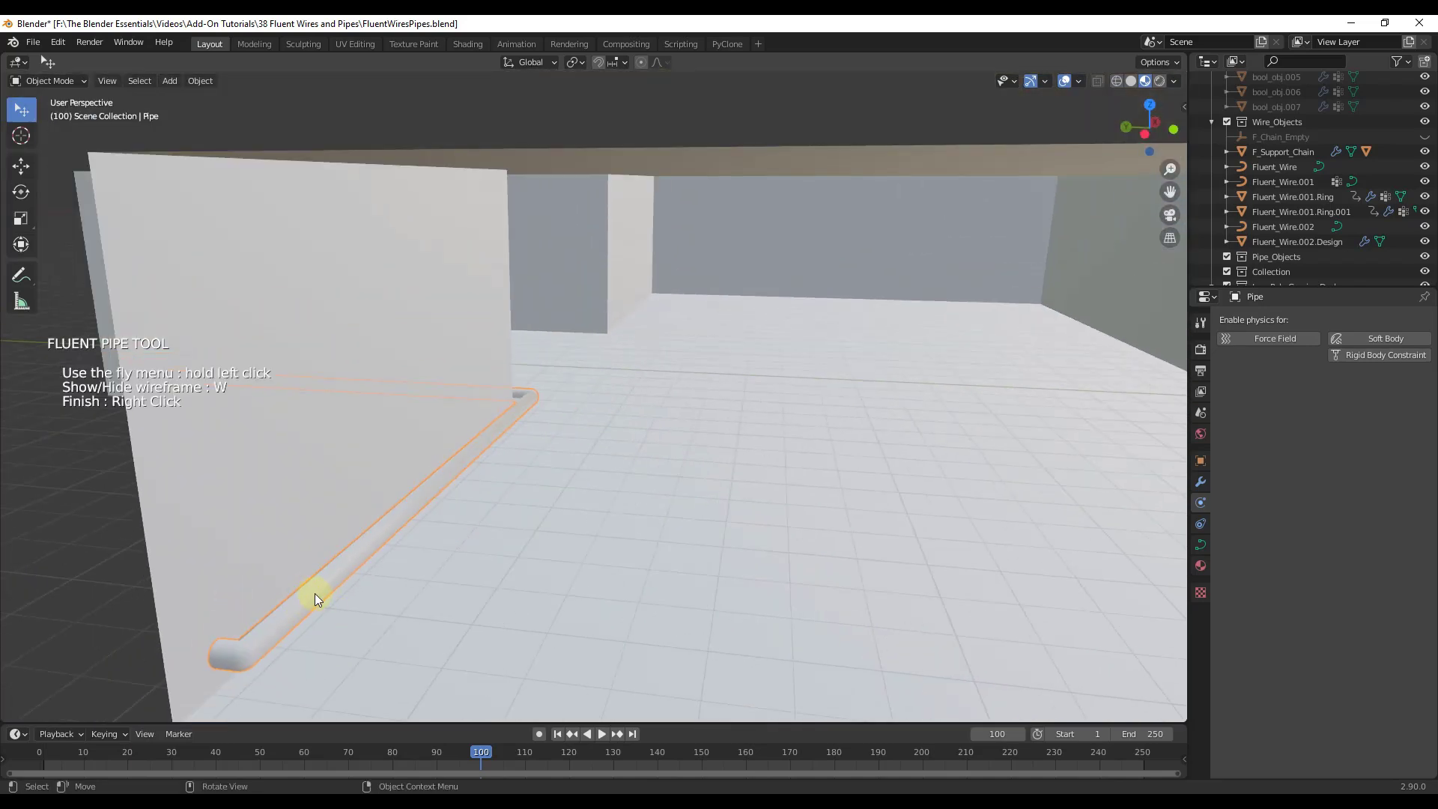
{"action": "left_click", "coordinate": [318, 592]}
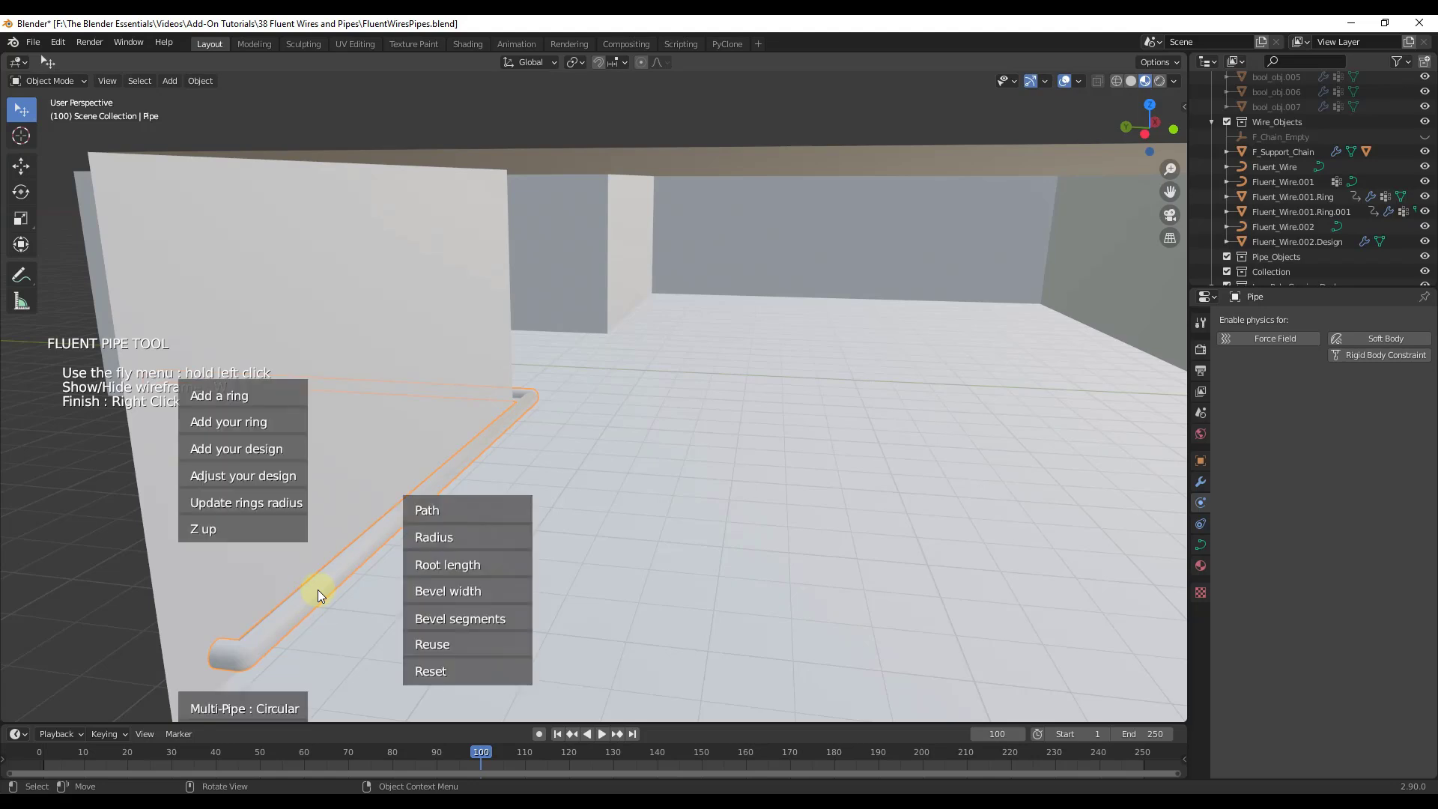
{"action": "left_click", "coordinate": [513, 354]}
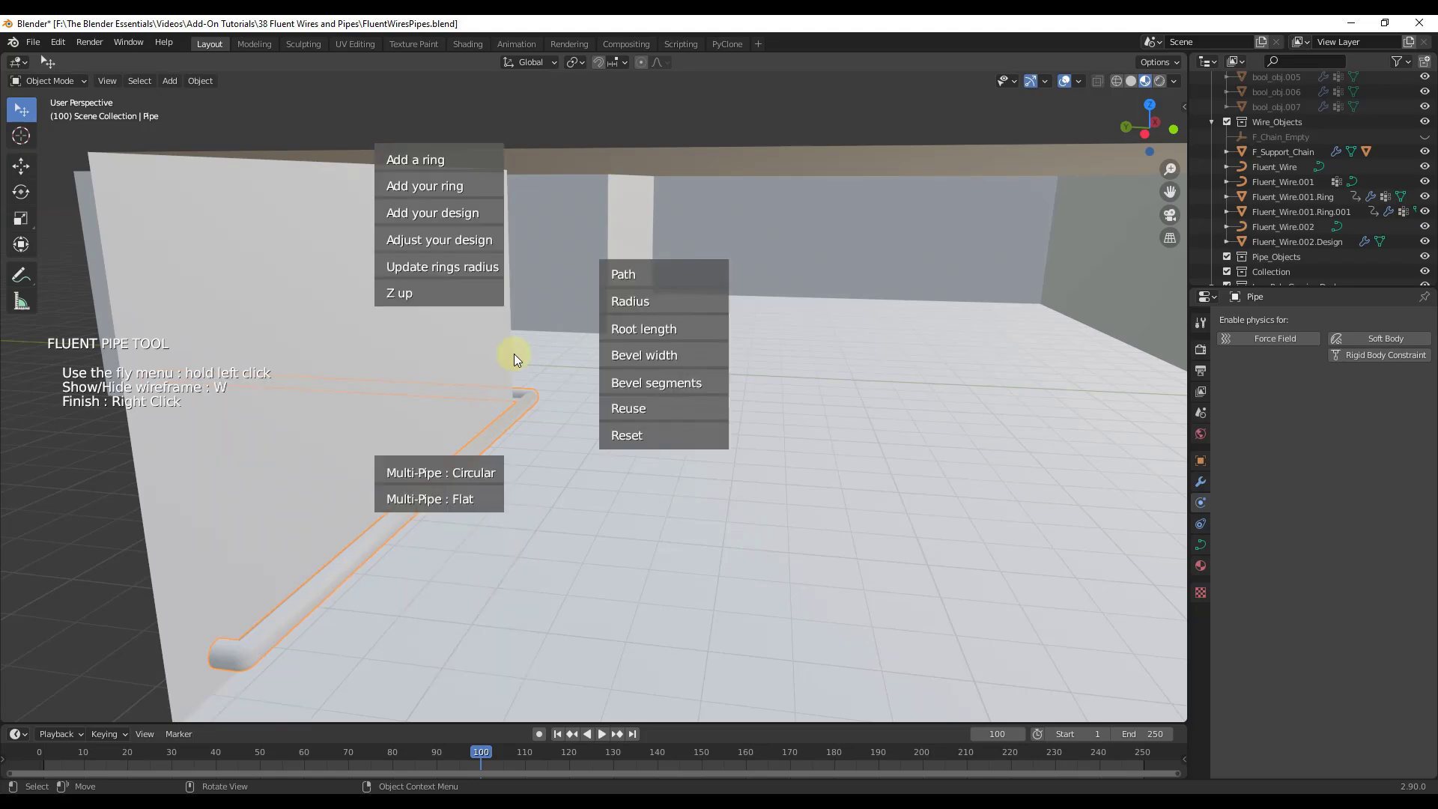
{"action": "left_click", "coordinate": [453, 474]}
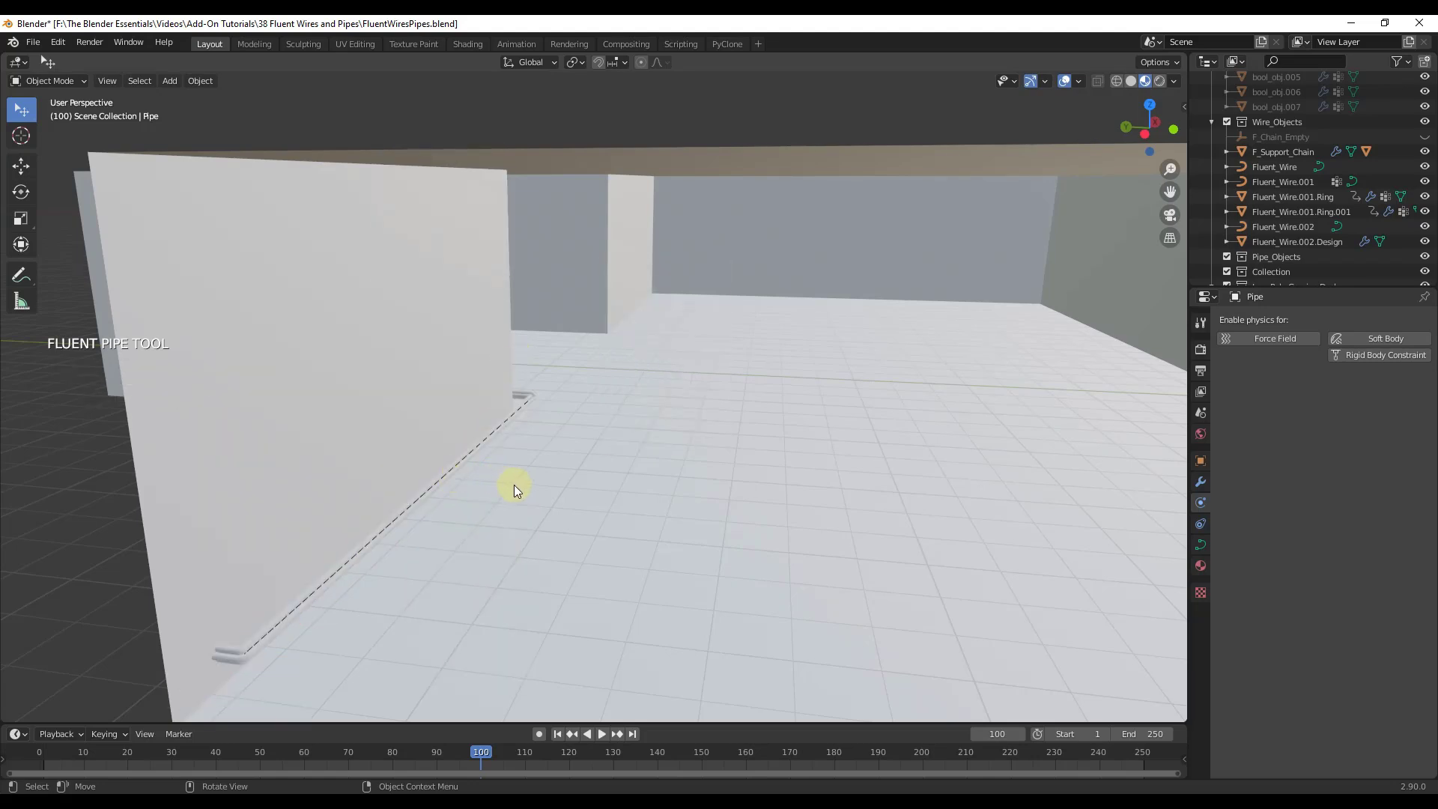
- Increase the pipe radius of the circular bundle so its pipes become thicker
{"action": "scroll", "coordinate": [319, 631], "scroll_direction": "up", "scroll_amount": 3}
{"action": "left_click", "coordinate": [325, 608]}
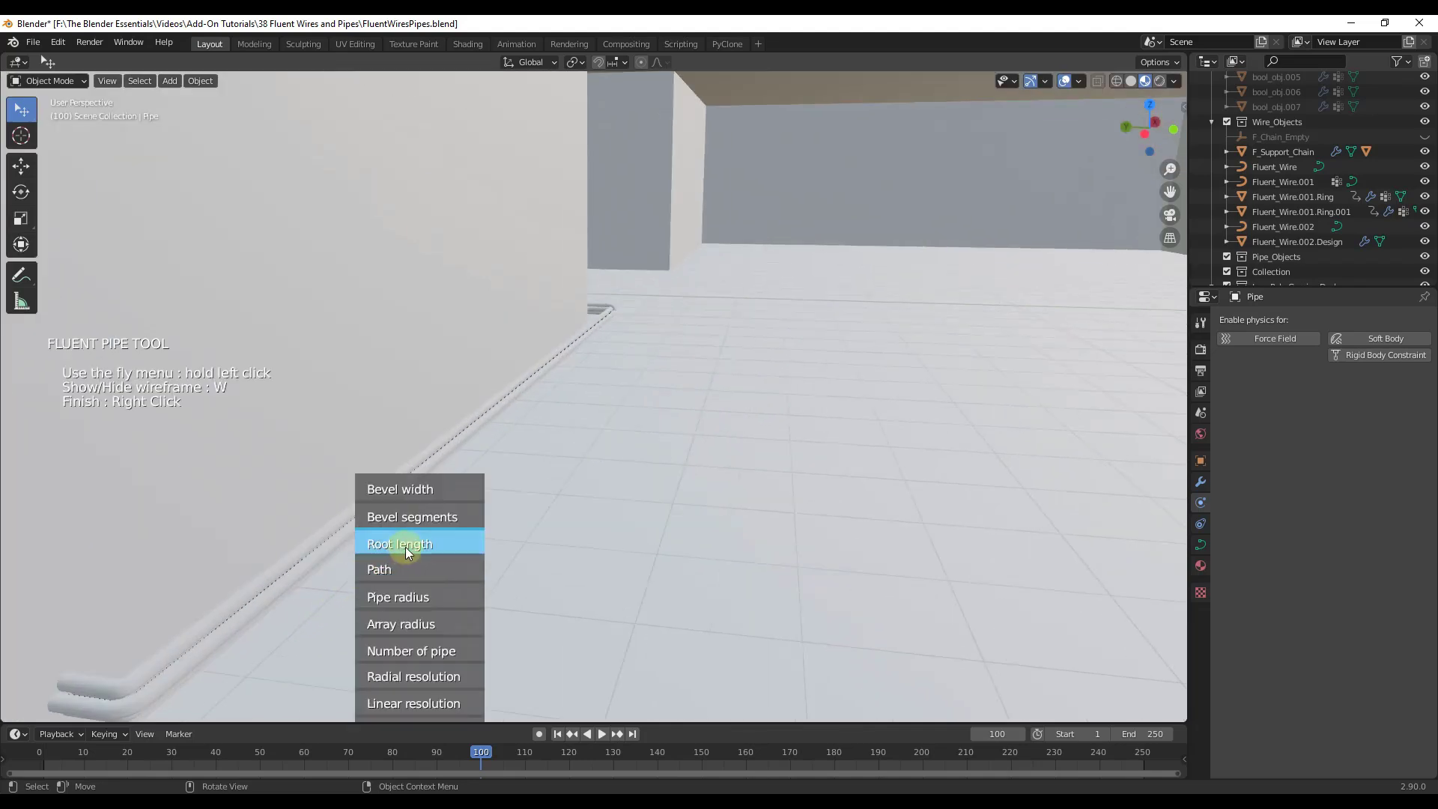
{"action": "left_click", "coordinate": [412, 596]}
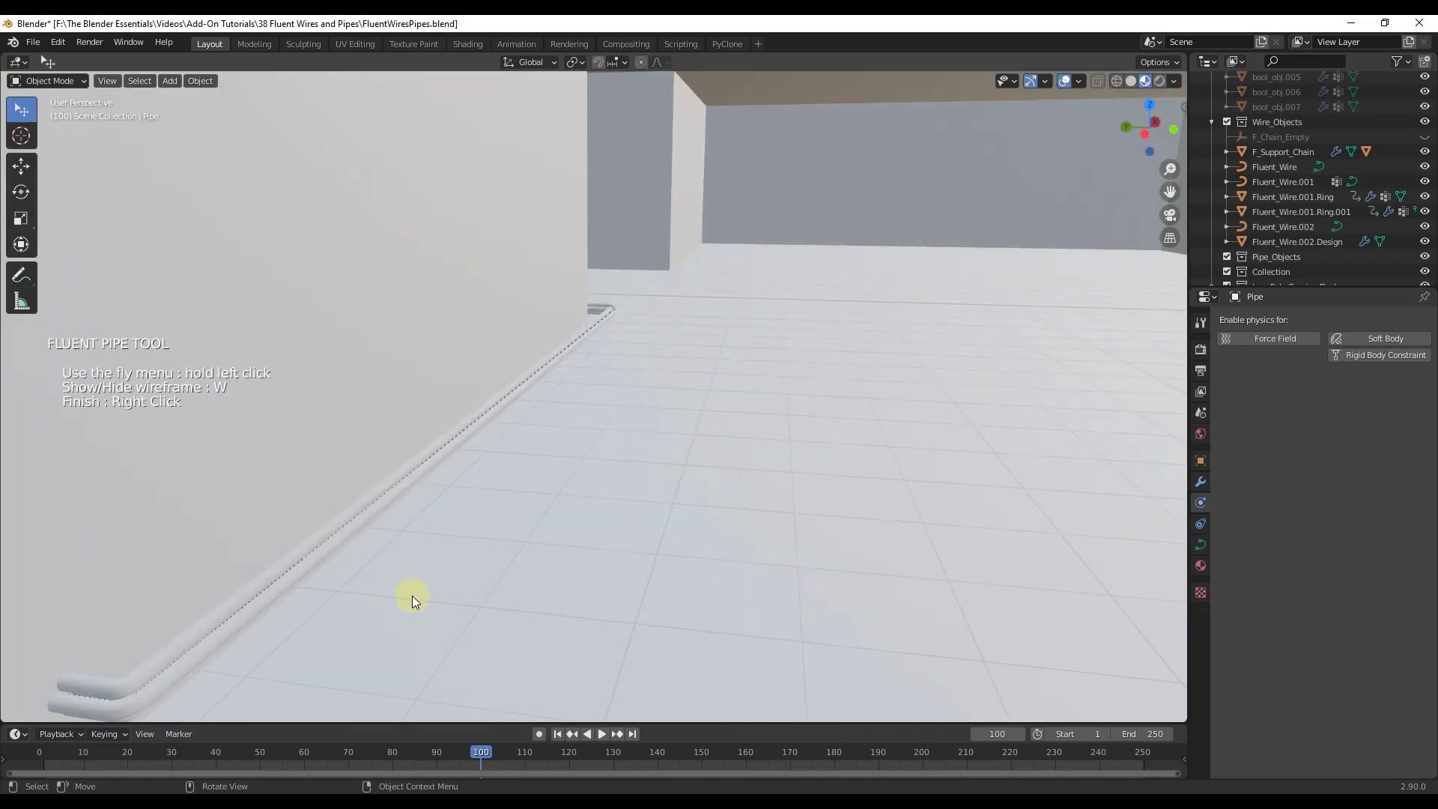
{"action": "mouse_move", "coordinate": [401, 596]}
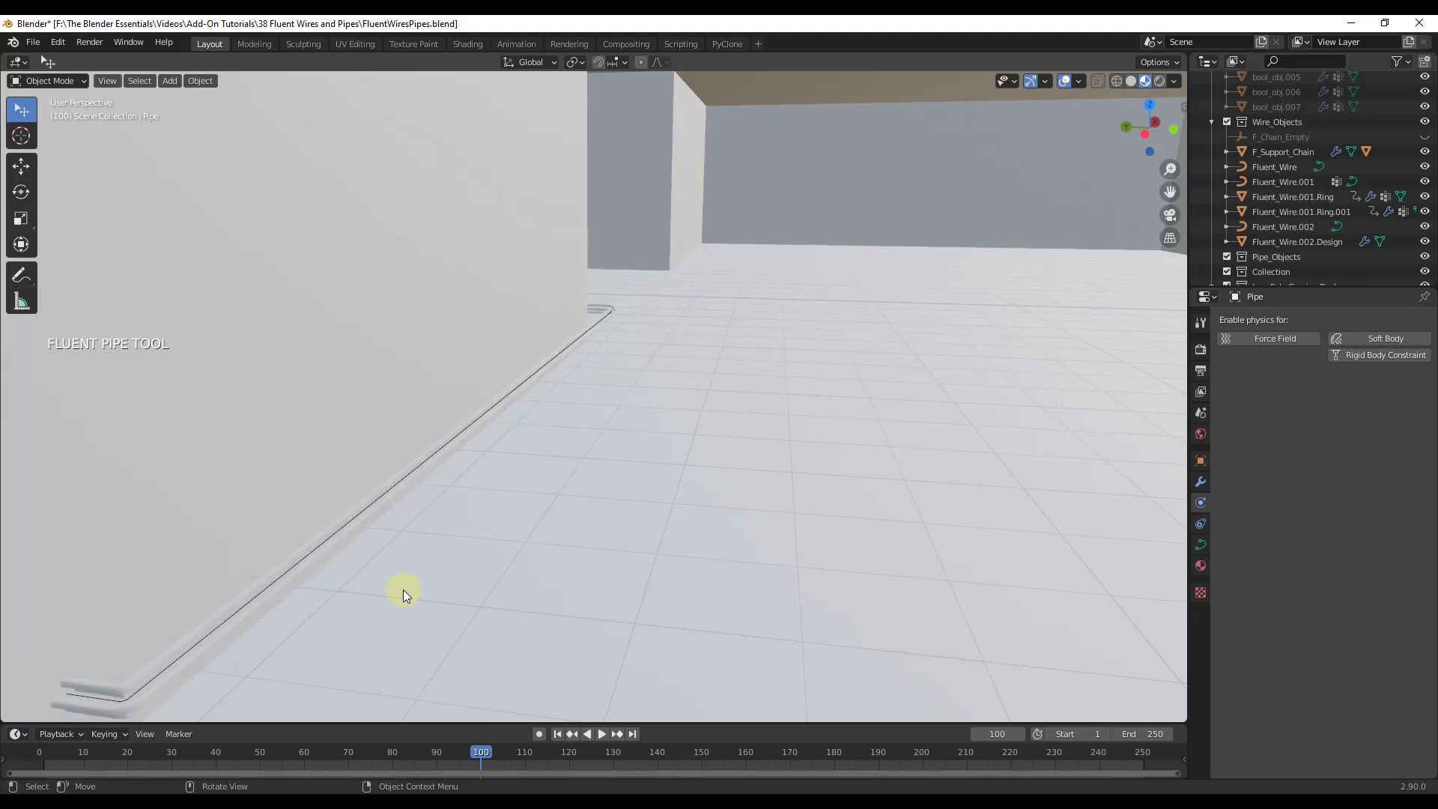
{"action": "left_click", "coordinate": [407, 588]}
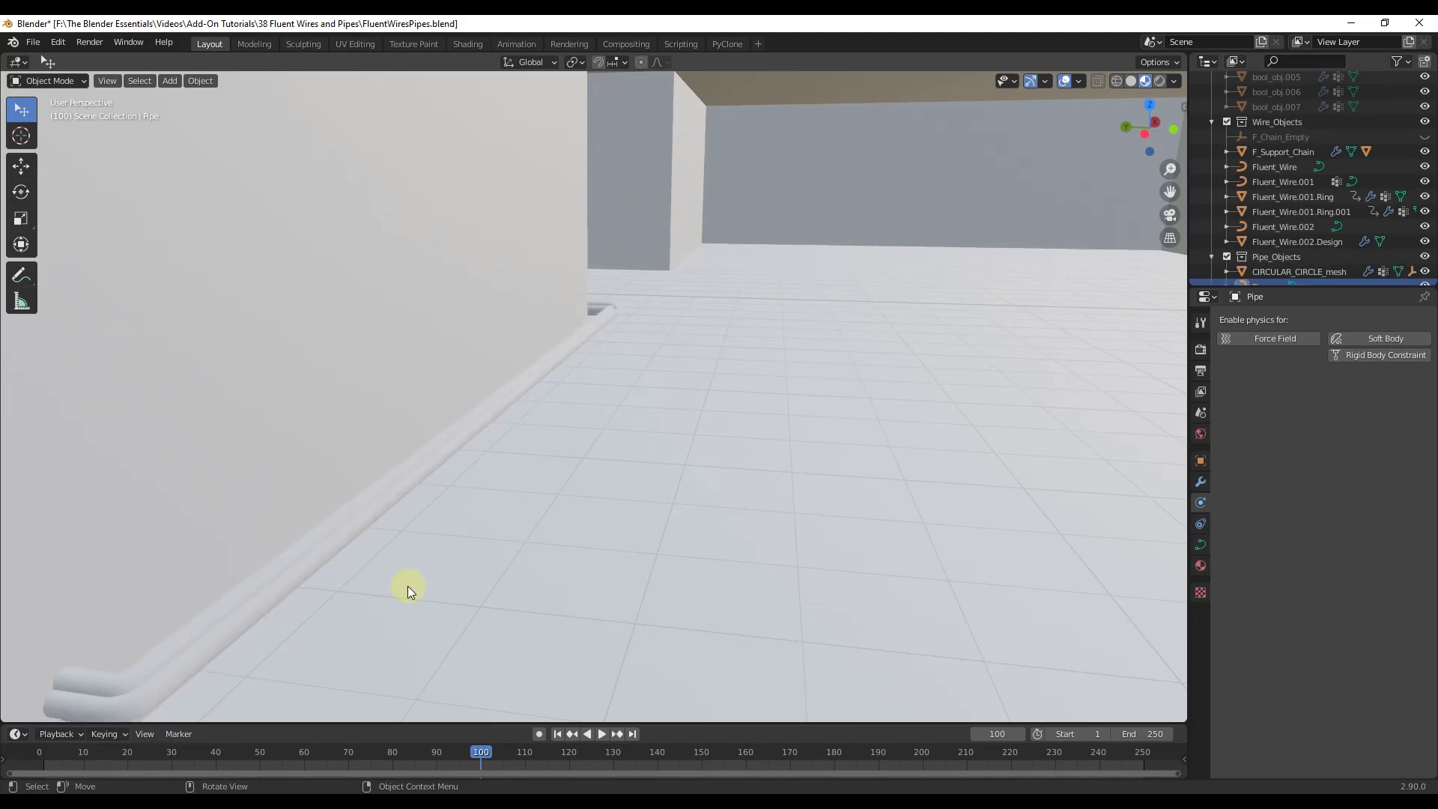
- Reopen the finished circular pipe bundle for editing
{"action": "left_click", "coordinate": [329, 556]}
{"action": "key", "text": "f"}
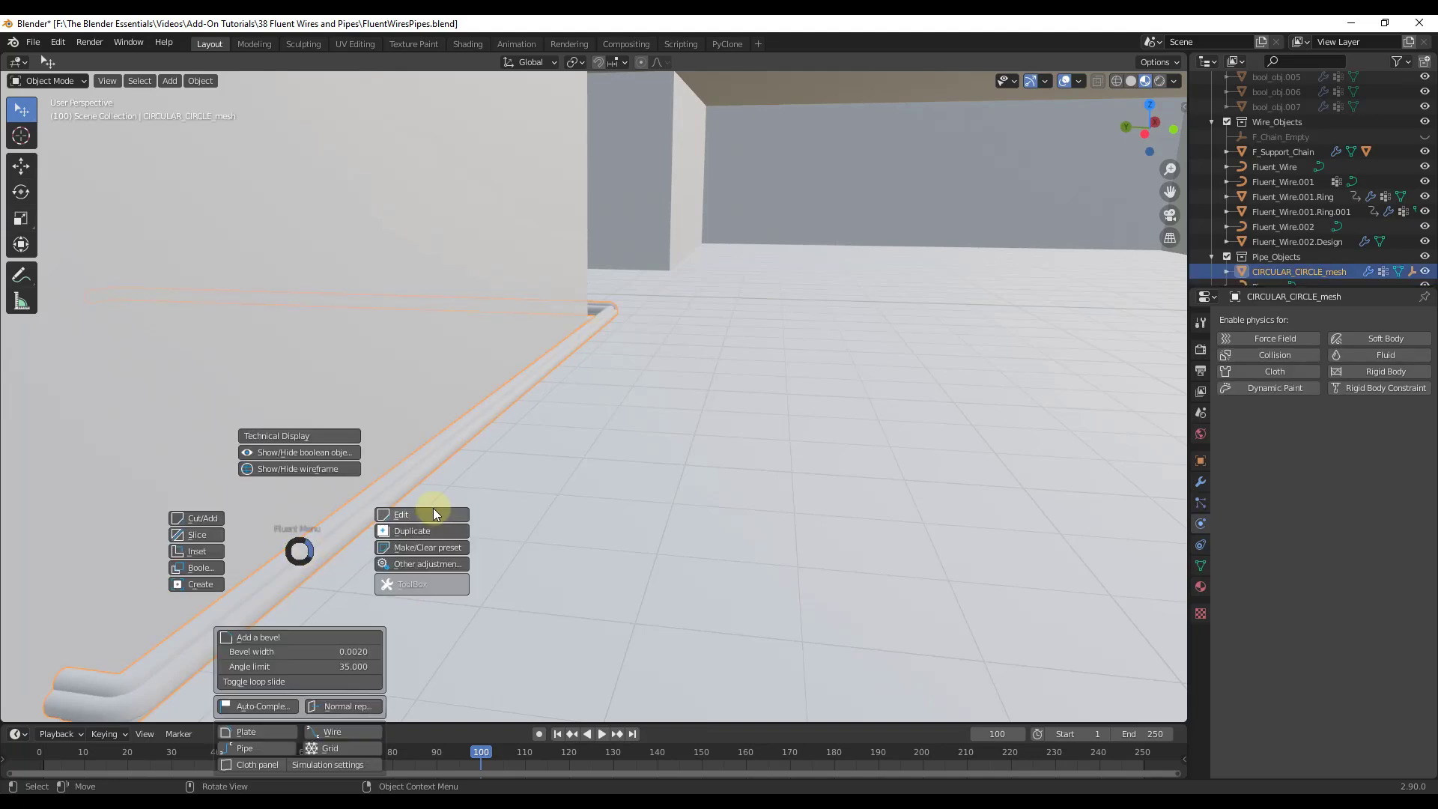
{"action": "left_click", "coordinate": [432, 509]}
- Route a Fluent pipe along the wall's base and around the corner, and turn it into a flat multi-pipe row
{"action": "left_click_drag", "start_coordinate": [366, 465], "coordinate": [440, 618]}
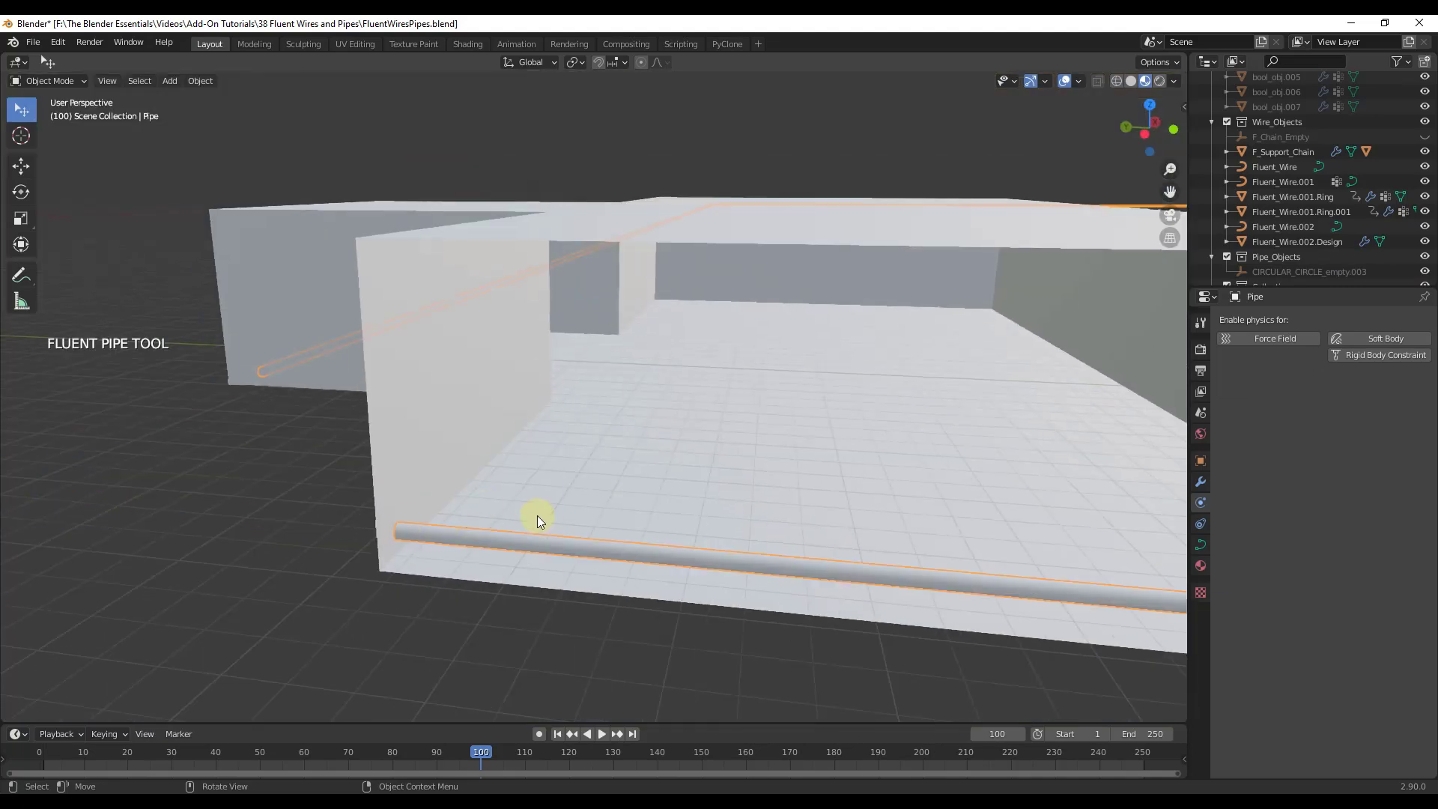
{"action": "left_click_drag", "start_coordinate": [459, 400], "coordinate": [459, 400]}
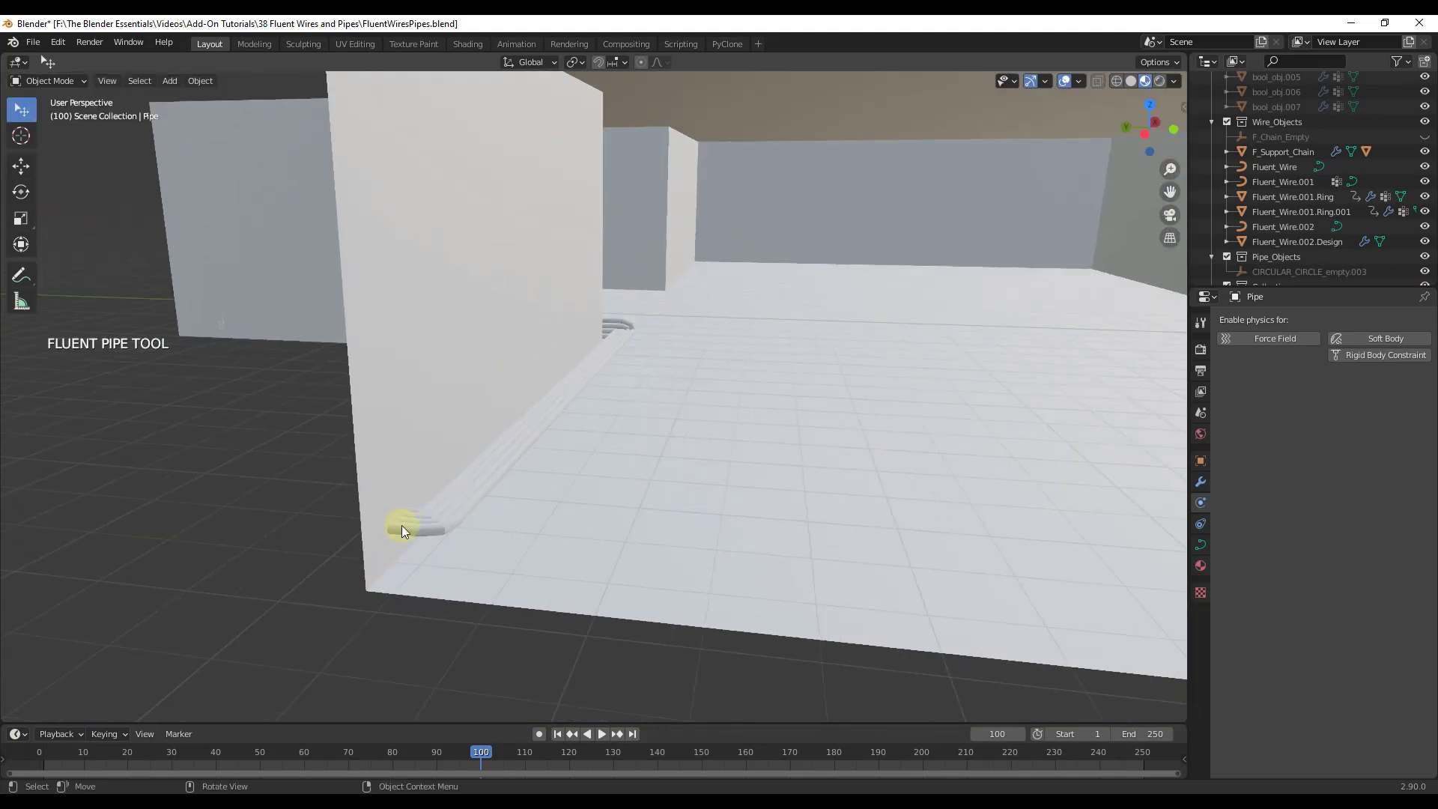
{"action": "left_click", "coordinate": [406, 521]}
{"action": "middle_click_drag", "start_coordinate": [421, 514], "coordinate": [411, 508]}
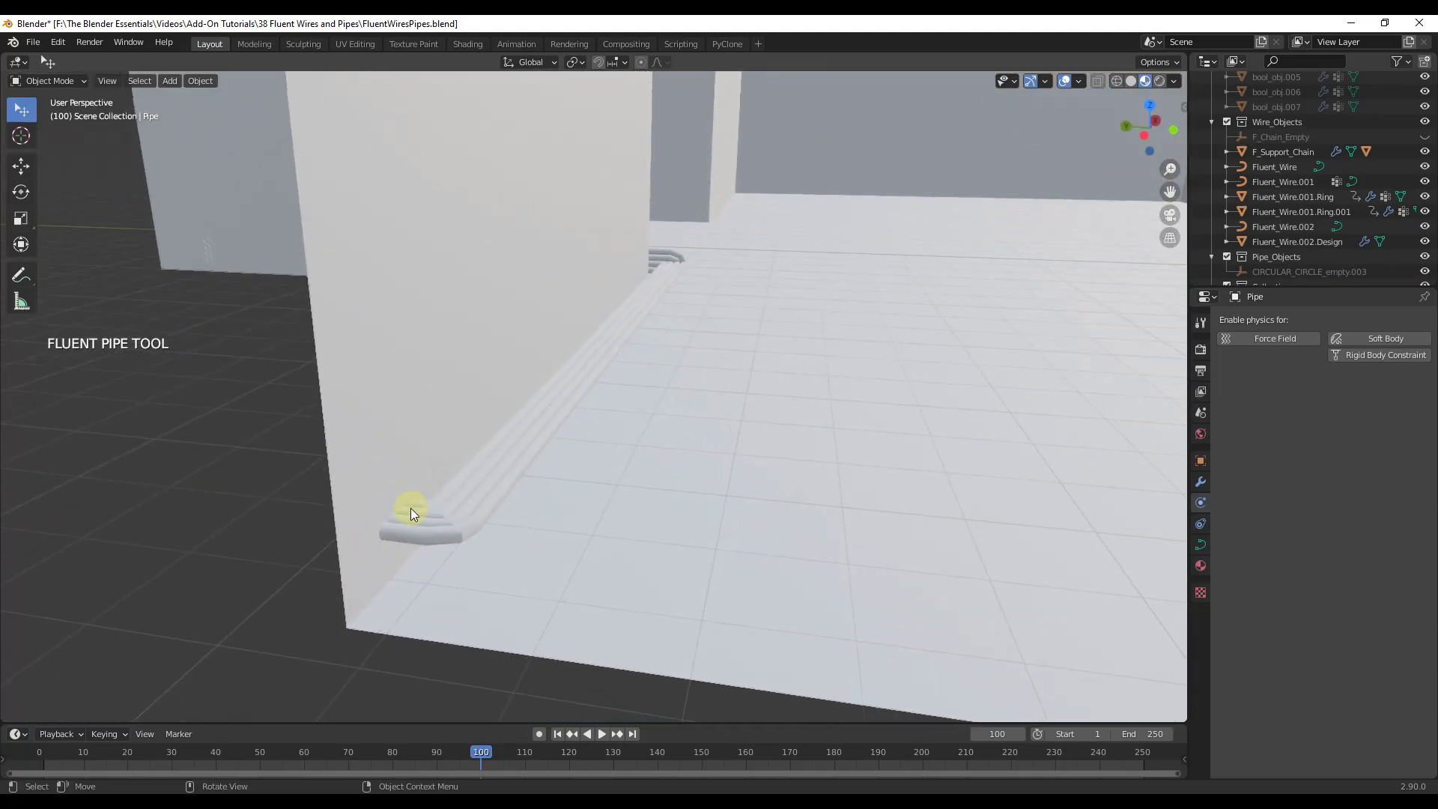
- Widen the bends of the flat pipe row by increasing its bevel width
{"action": "scroll", "coordinate": [414, 513], "scroll_direction": "up", "scroll_amount": 3}
{"action": "left_click_drag", "start_coordinate": [414, 527], "coordinate": [507, 555]}
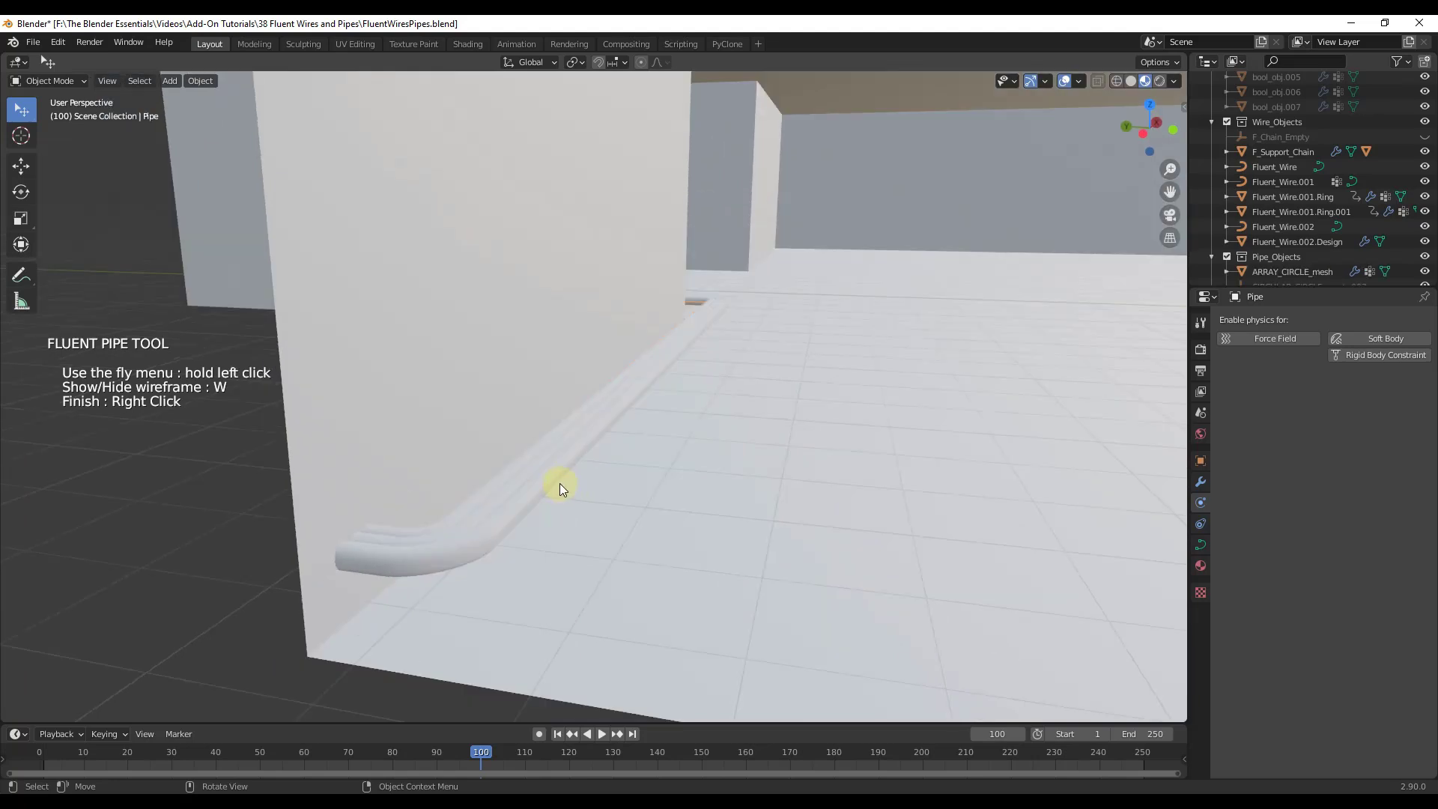
{"action": "left_click_drag", "start_coordinate": [560, 489], "coordinate": [642, 488]}
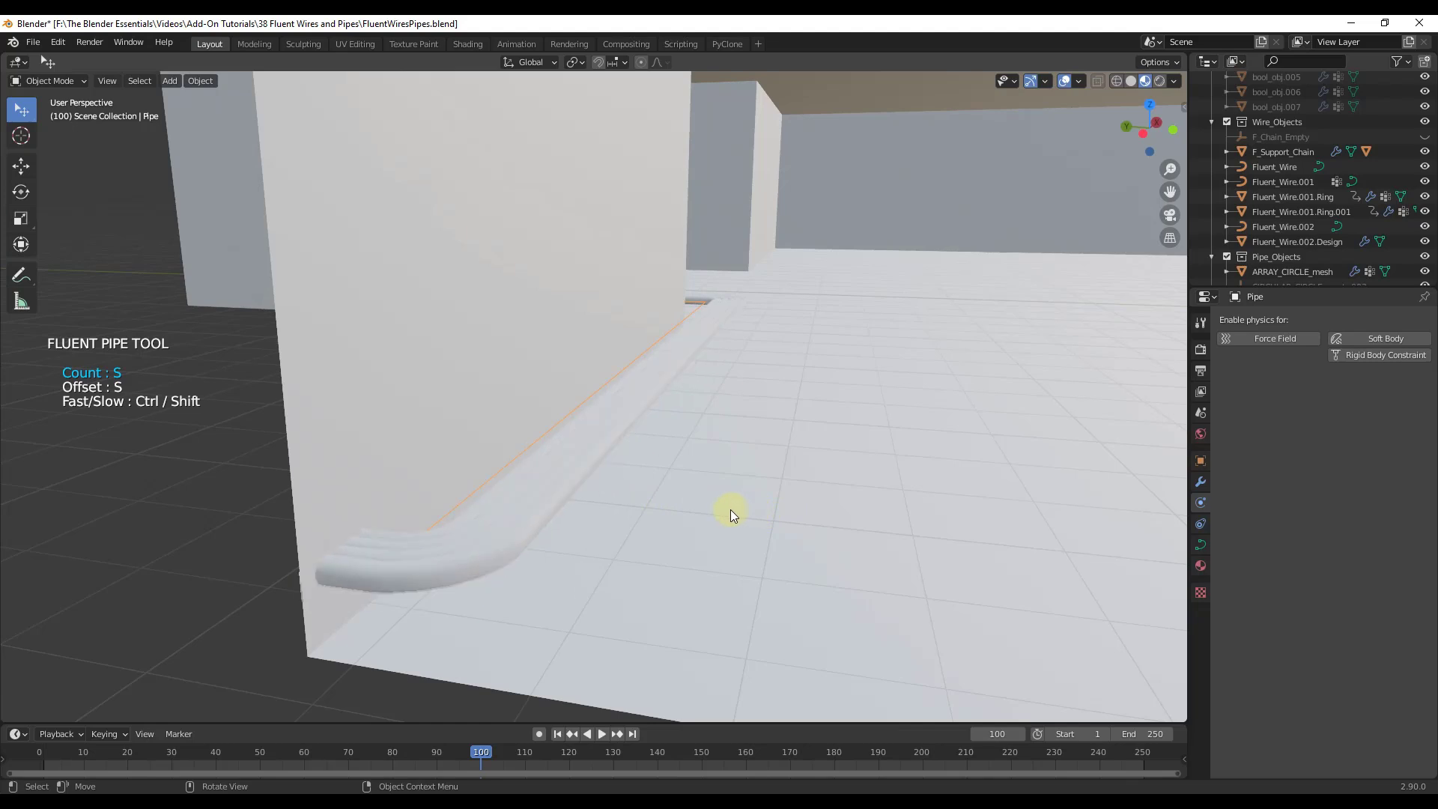
- Set the flat row to two pipes and adjust the offset between them
{"action": "left_click_drag", "start_coordinate": [721, 508], "coordinate": [767, 506]}
{"action": "key", "text": "s"}
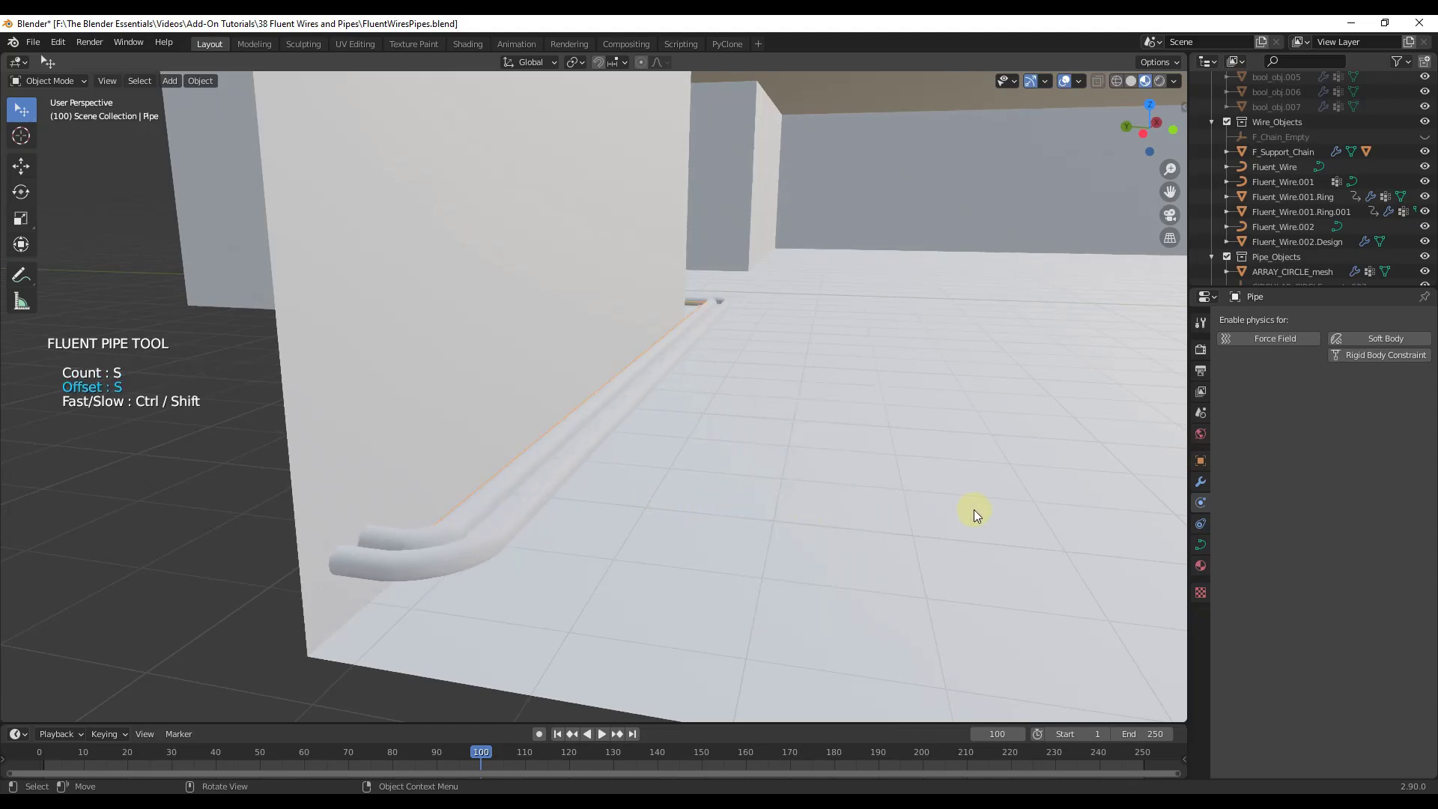
{"action": "left_click", "coordinate": [841, 514]}
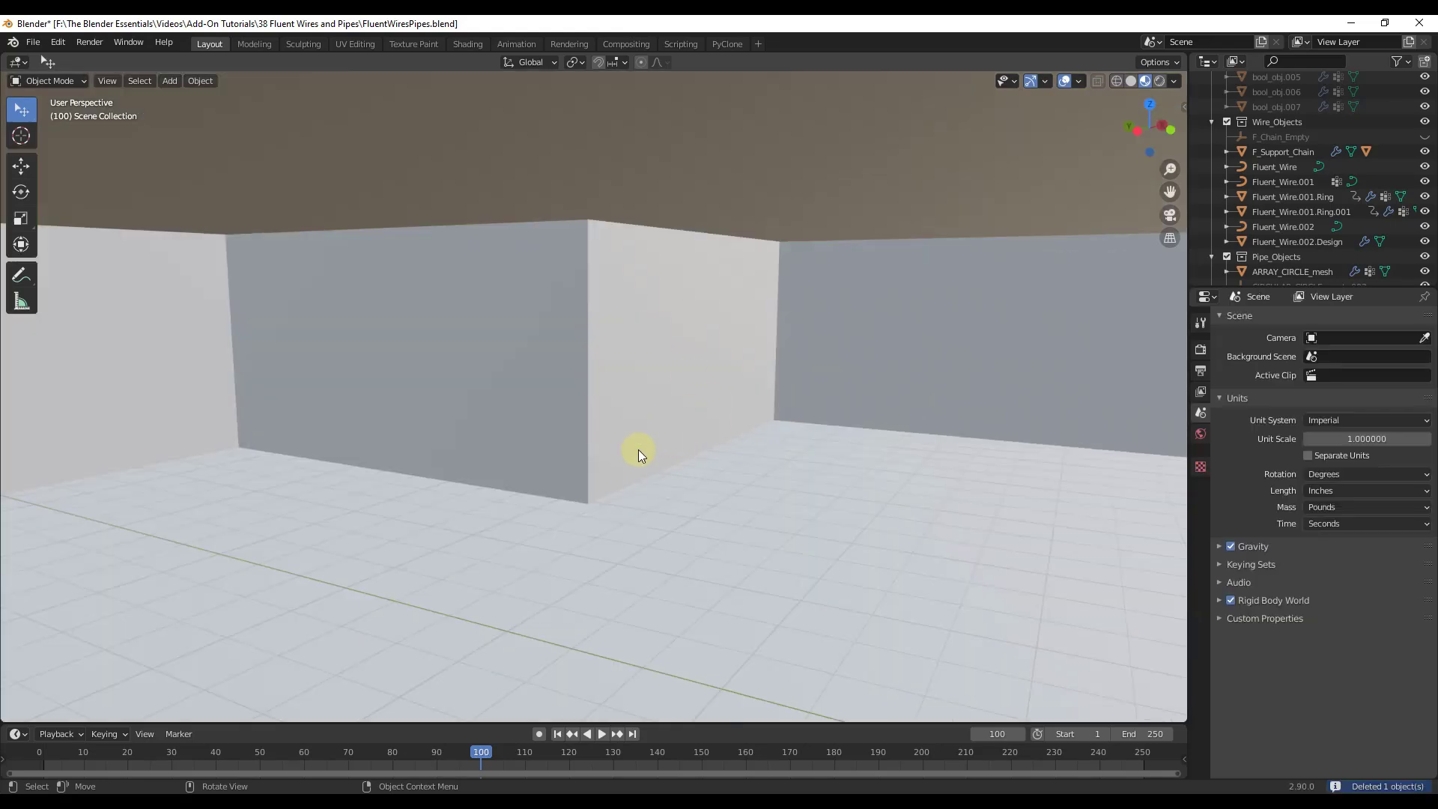
- Create a Fluent pipe on the protruding inner wall, from its lower near corner to its upper far corner
{"action": "scroll", "coordinate": [789, 410], "scroll_direction": "up", "scroll_amount": 1}
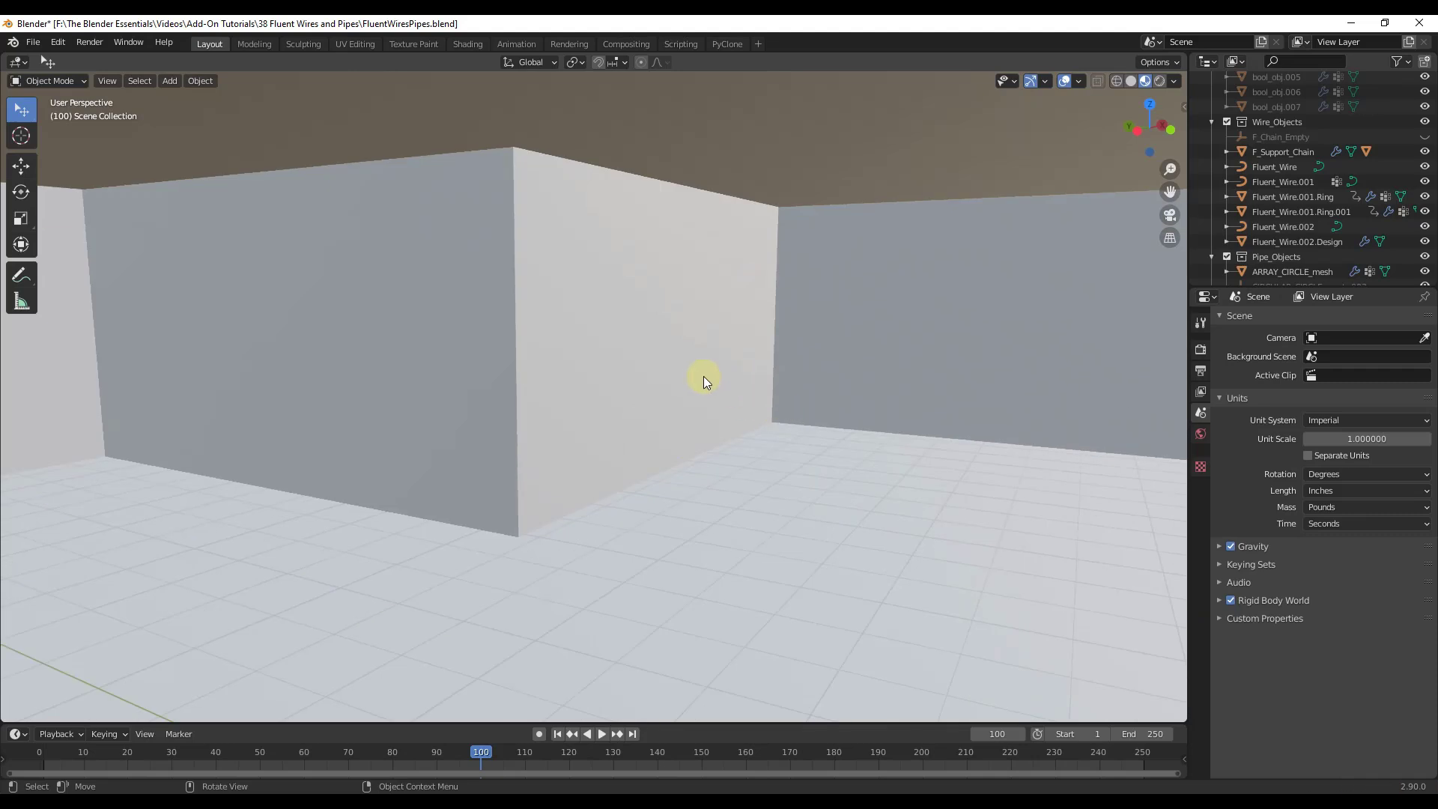
{"action": "middle_click_drag", "start_coordinate": [700, 379], "coordinate": [634, 419]}
{"action": "left_click", "coordinate": [635, 418]}
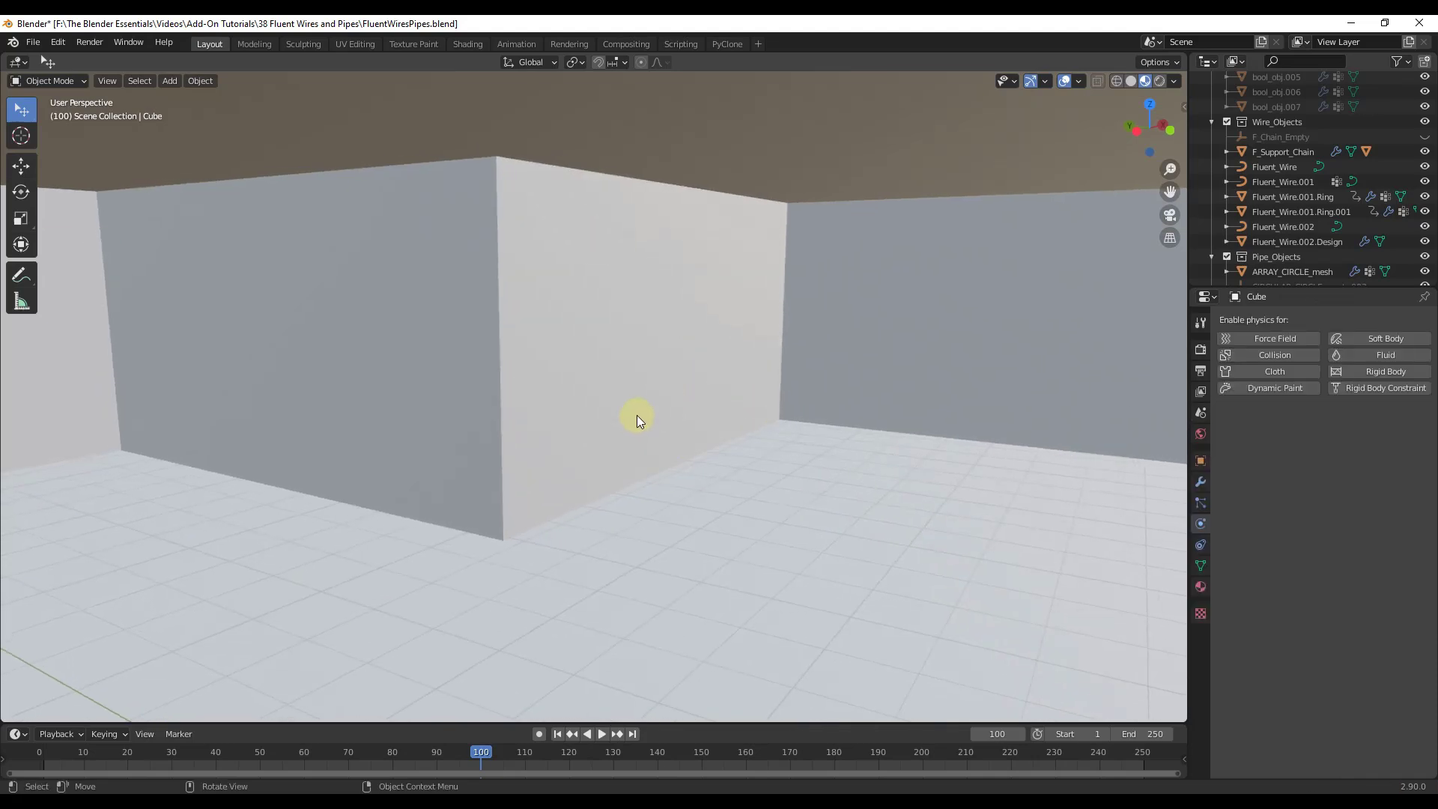
{"action": "key", "text": "f"}
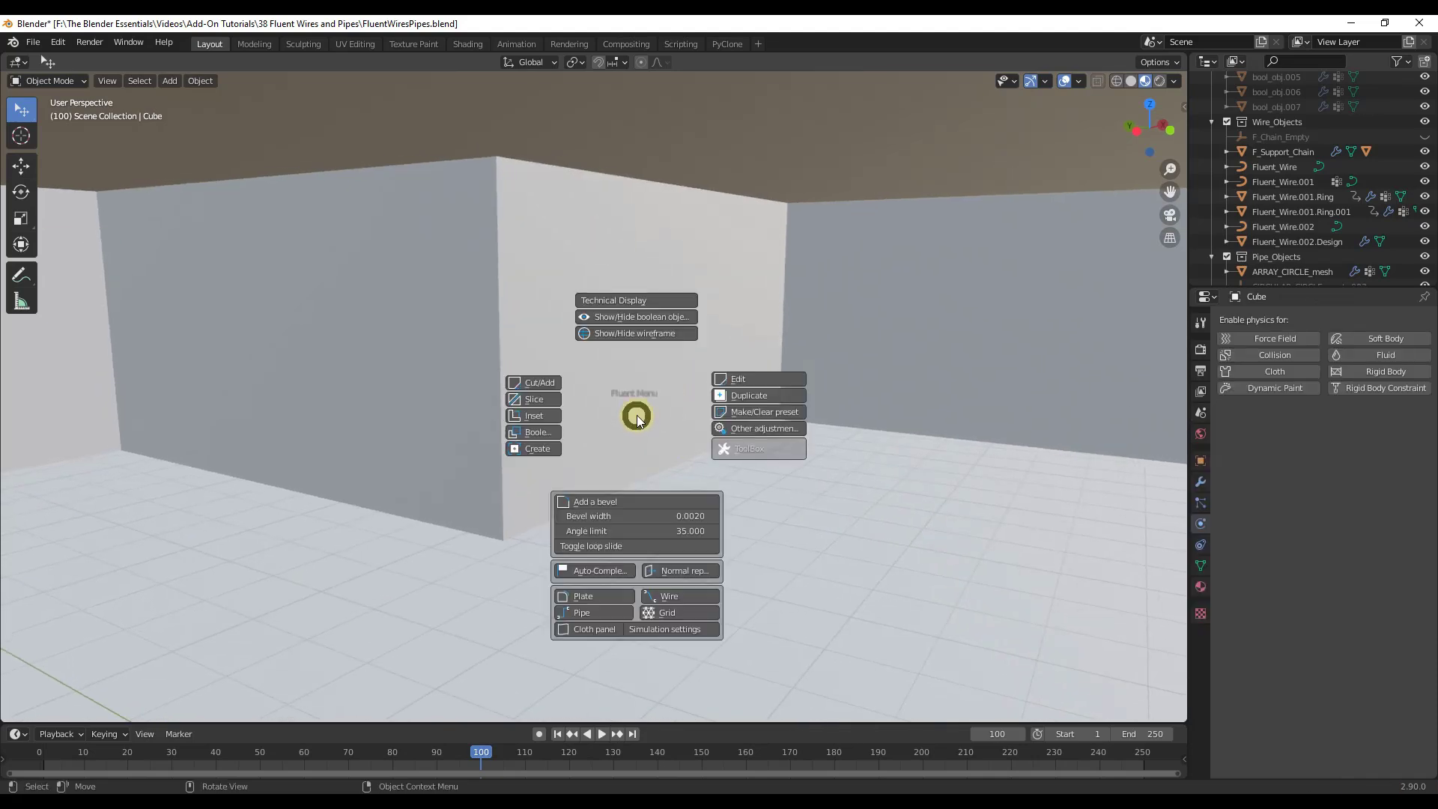
{"action": "left_click", "coordinate": [583, 612]}
{"action": "left_click", "coordinate": [542, 500]}
{"action": "left_click", "coordinate": [731, 247]}
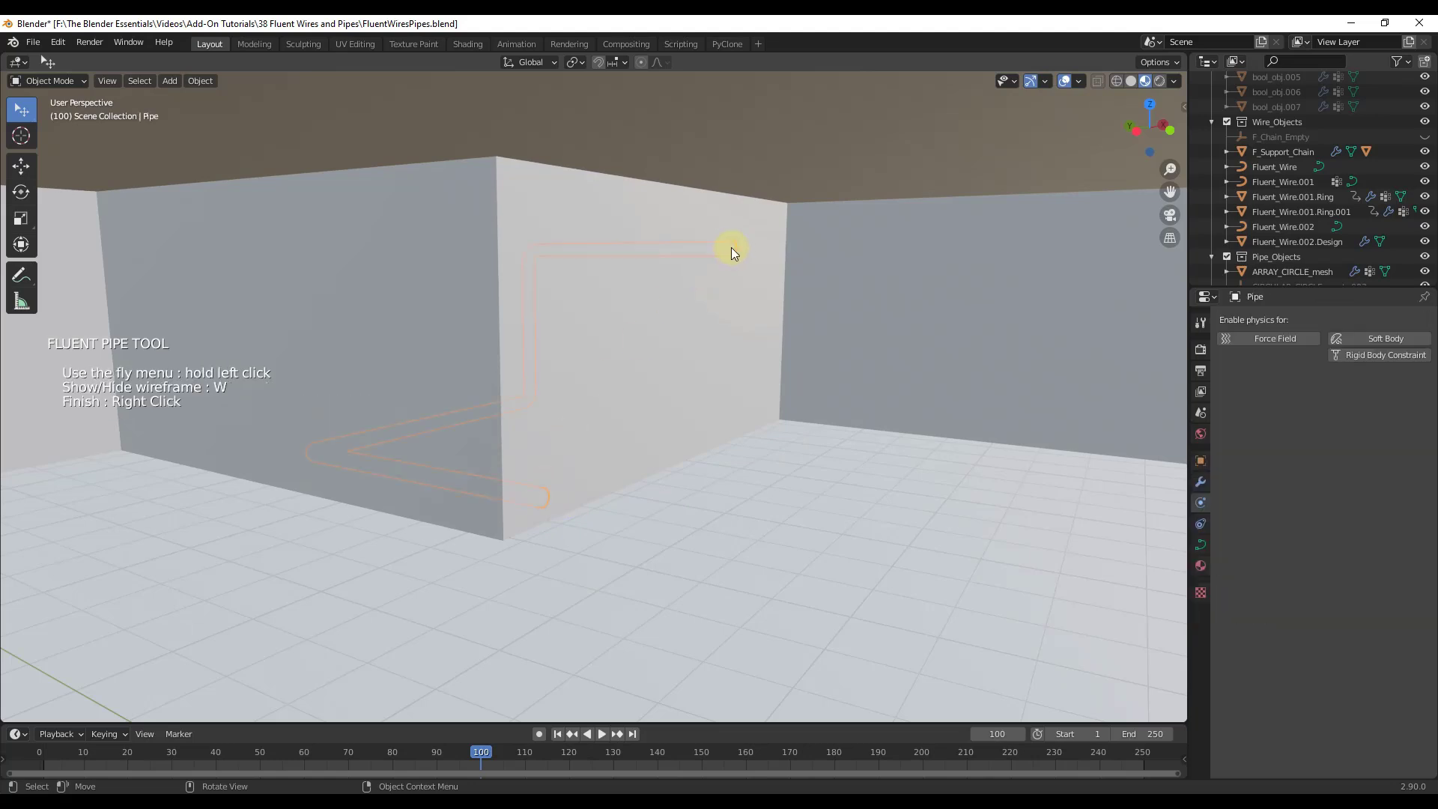
- Change the new pipe's path so it runs along the wall's base and rises vertically at the far end
{"action": "left_click_drag", "start_coordinate": [691, 303], "coordinate": [804, 225]}
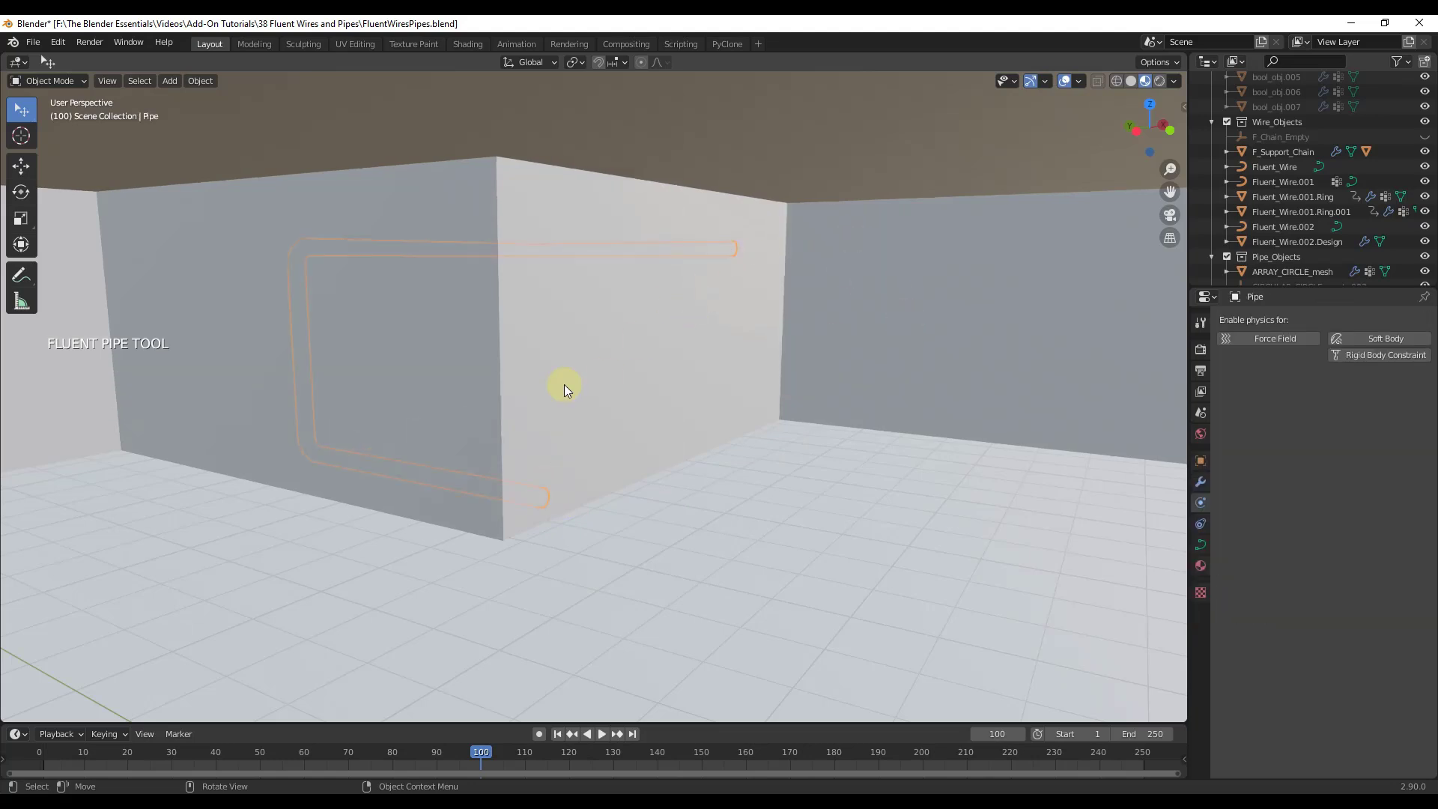
{"action": "left_click", "coordinate": [358, 380]}
{"action": "left_click_drag", "start_coordinate": [825, 570], "coordinate": [1001, 547]}
{"action": "left_click", "coordinate": [954, 546]}
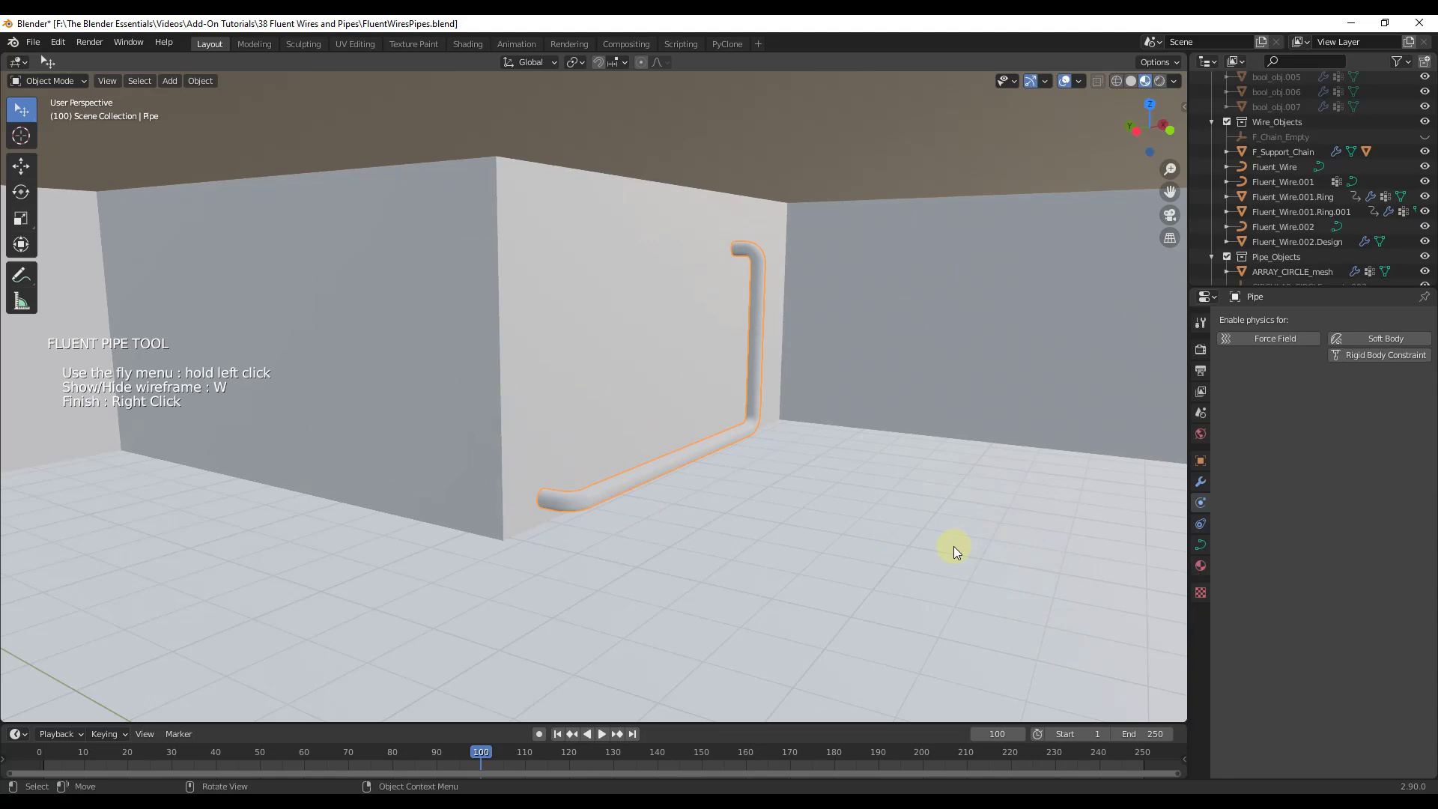
- Add a ring at the pipe's lower near end and adjust its height so it sleeves the bend
{"action": "scroll", "coordinate": [704, 413], "scroll_direction": "up", "scroll_amount": 1}
{"action": "mouse_move", "coordinate": [669, 424]}
{"action": "middle_mouse_down"}
{"action": "mouse_move", "coordinate": [658, 413]}
{"action": "mouse_move", "coordinate": [658, 425]}
{"action": "middle_mouse_up"}
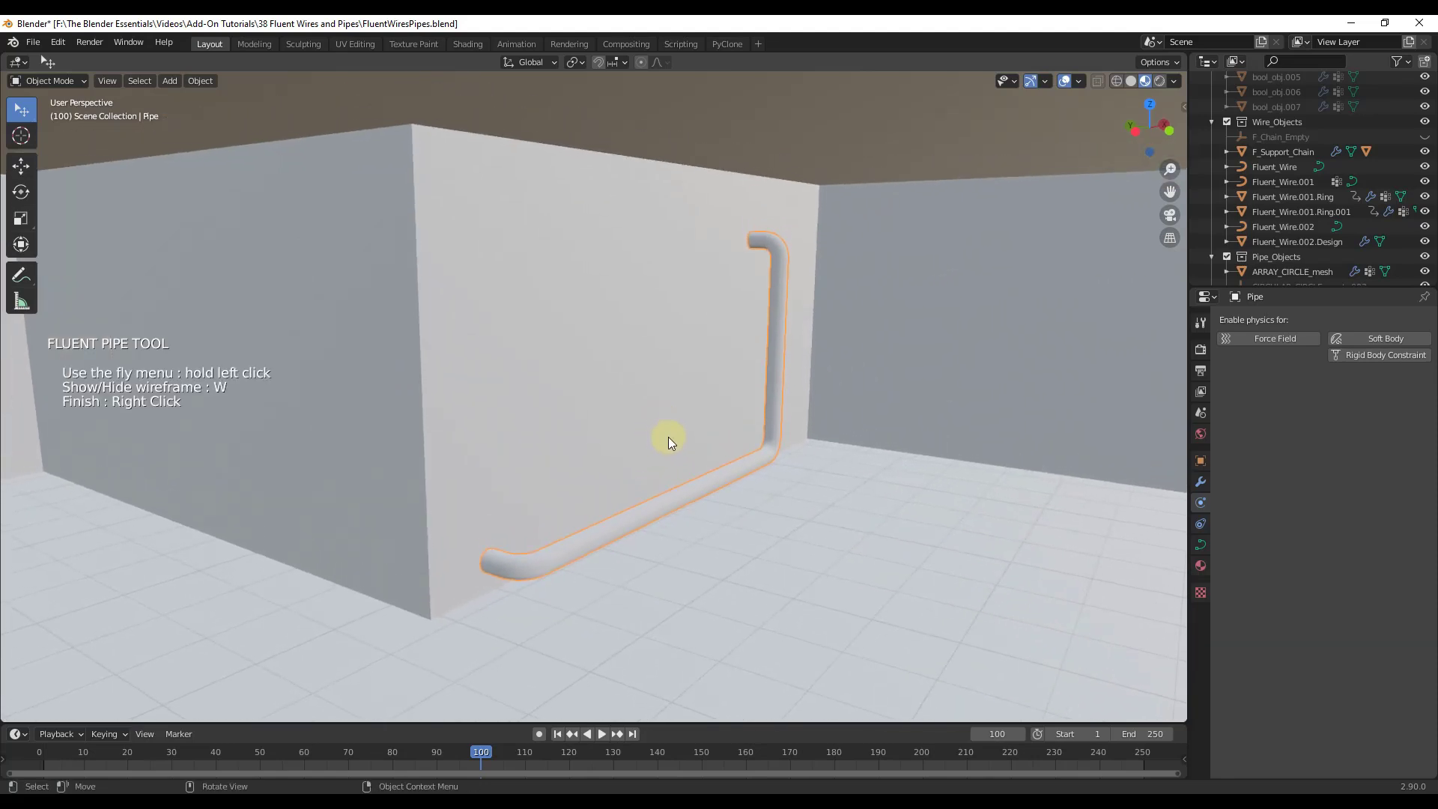
{"action": "scroll", "coordinate": [490, 556], "scroll_direction": "up", "scroll_amount": 1}
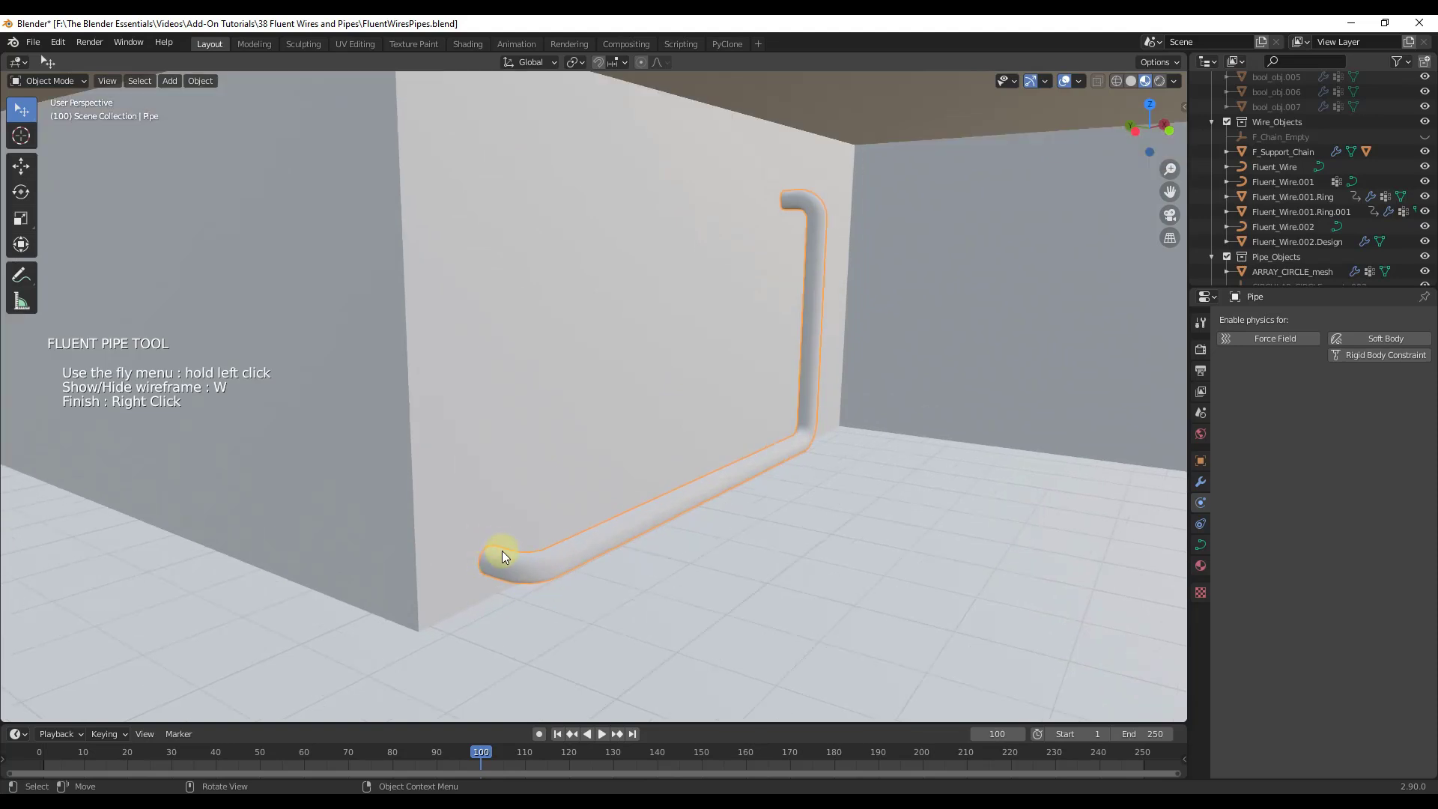
{"action": "left_click_drag", "start_coordinate": [612, 510], "coordinate": [558, 314]}
{"action": "left_click_drag", "start_coordinate": [581, 553], "coordinate": [686, 474]}
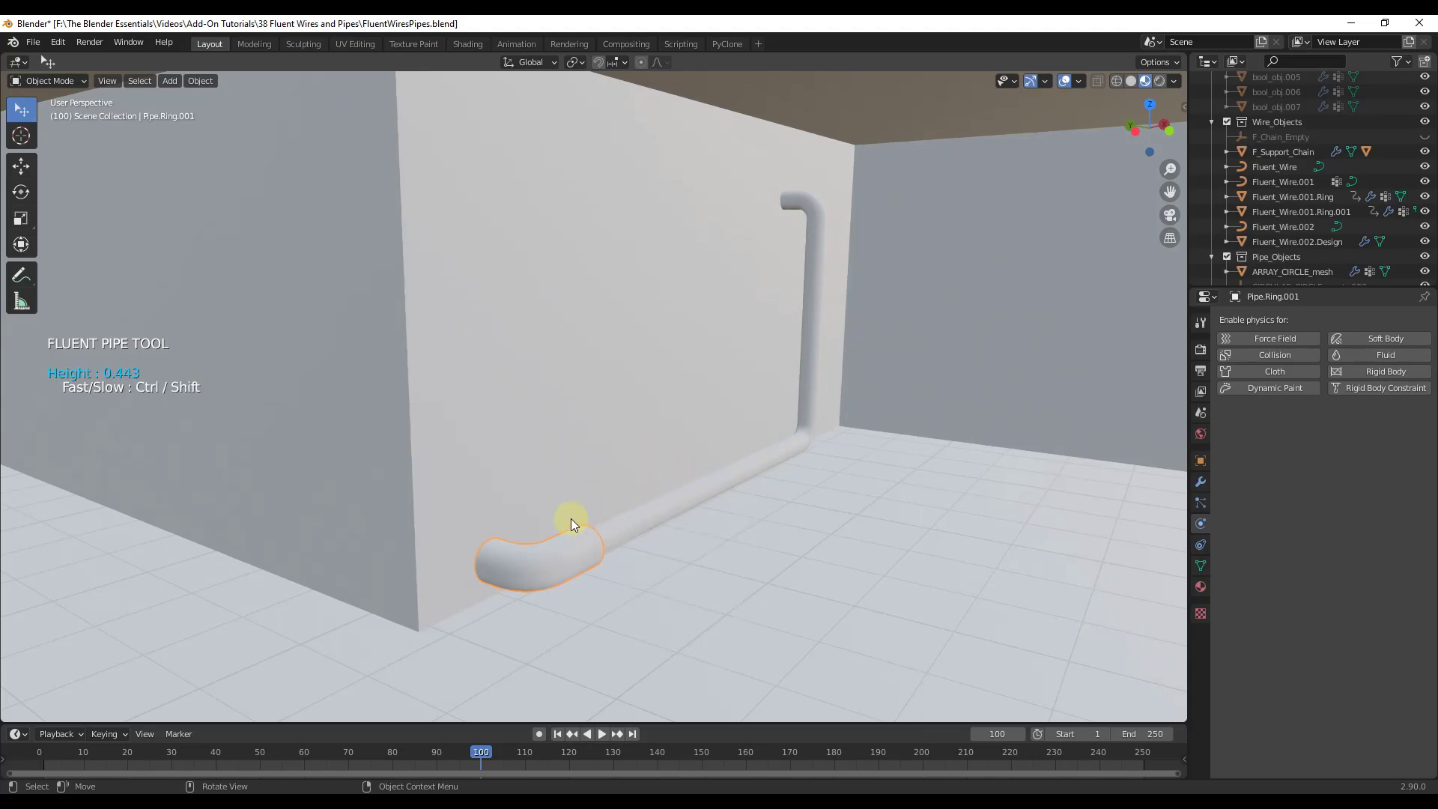
{"action": "left_click", "coordinate": [550, 551]}
- Add a second ring to the pipe and position it over the upper bend at the far end
{"action": "left_click_drag", "start_coordinate": [616, 536], "coordinate": [709, 648]}
{"action": "left_click_drag", "start_coordinate": [671, 475], "coordinate": [608, 303]}
{"action": "left_click_drag", "start_coordinate": [654, 528], "coordinate": [746, 440]}
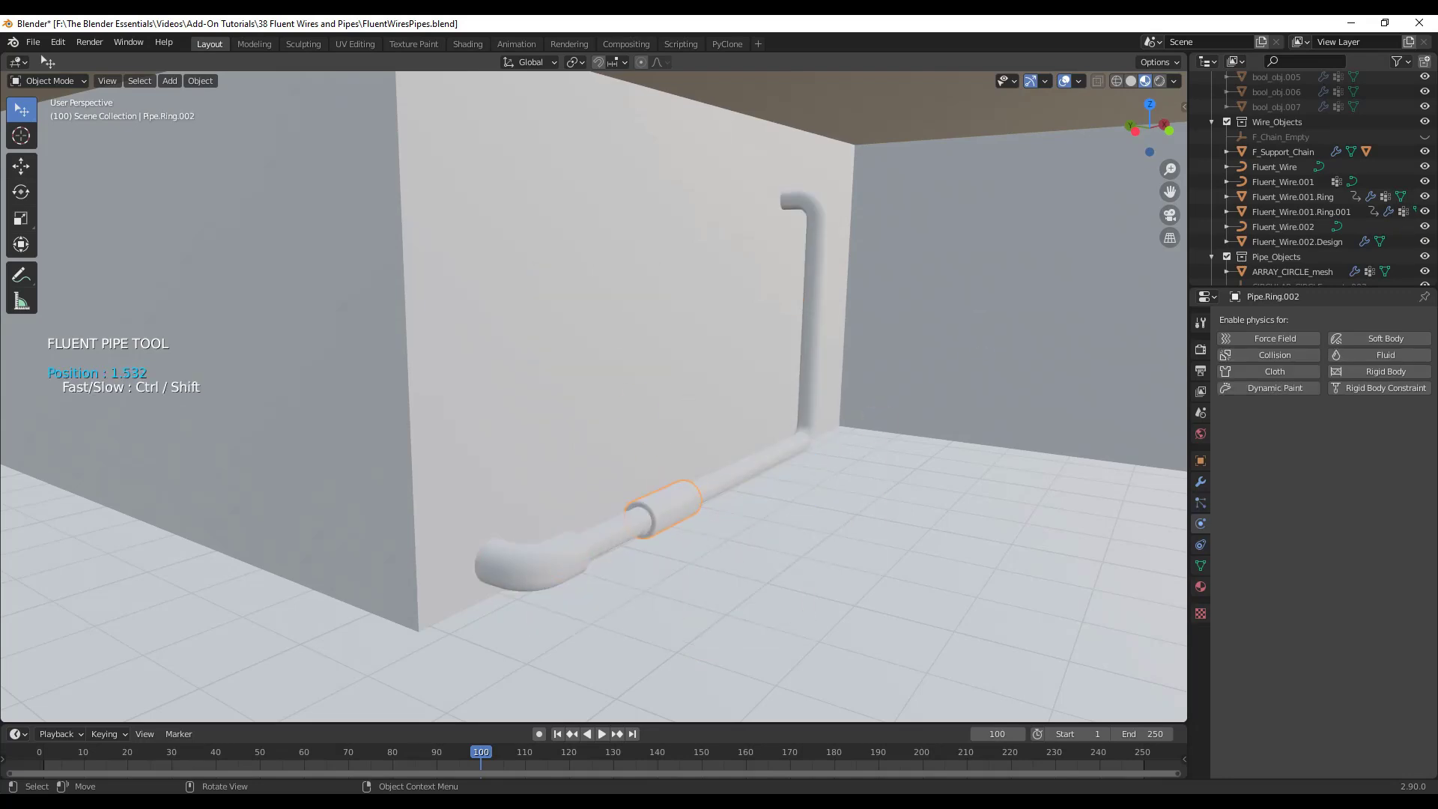
{"action": "left_click", "coordinate": [73, 574]}
{"action": "left_click_drag", "start_coordinate": [73, 574], "coordinate": [128, 524]}
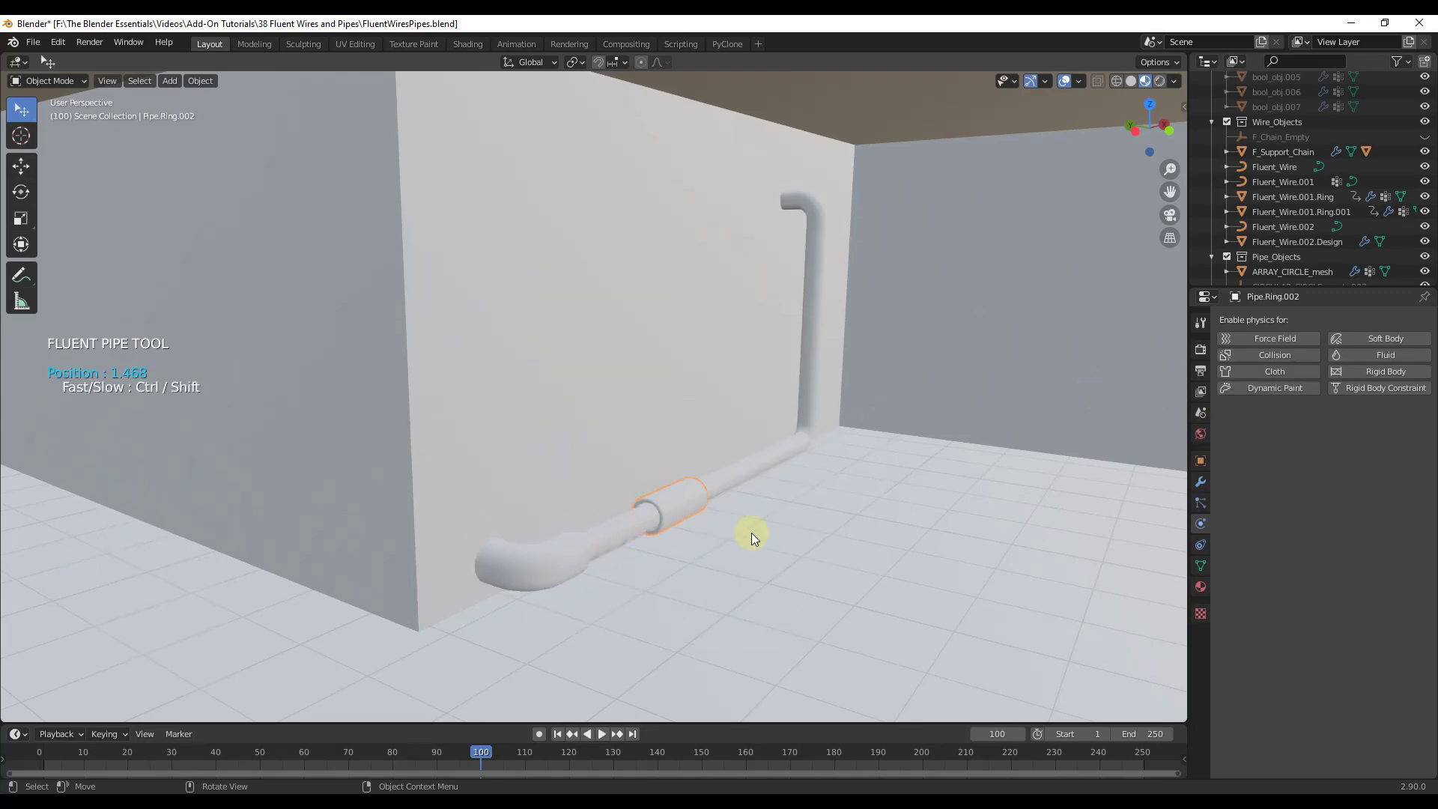
{"action": "left_click", "coordinate": [844, 423]}
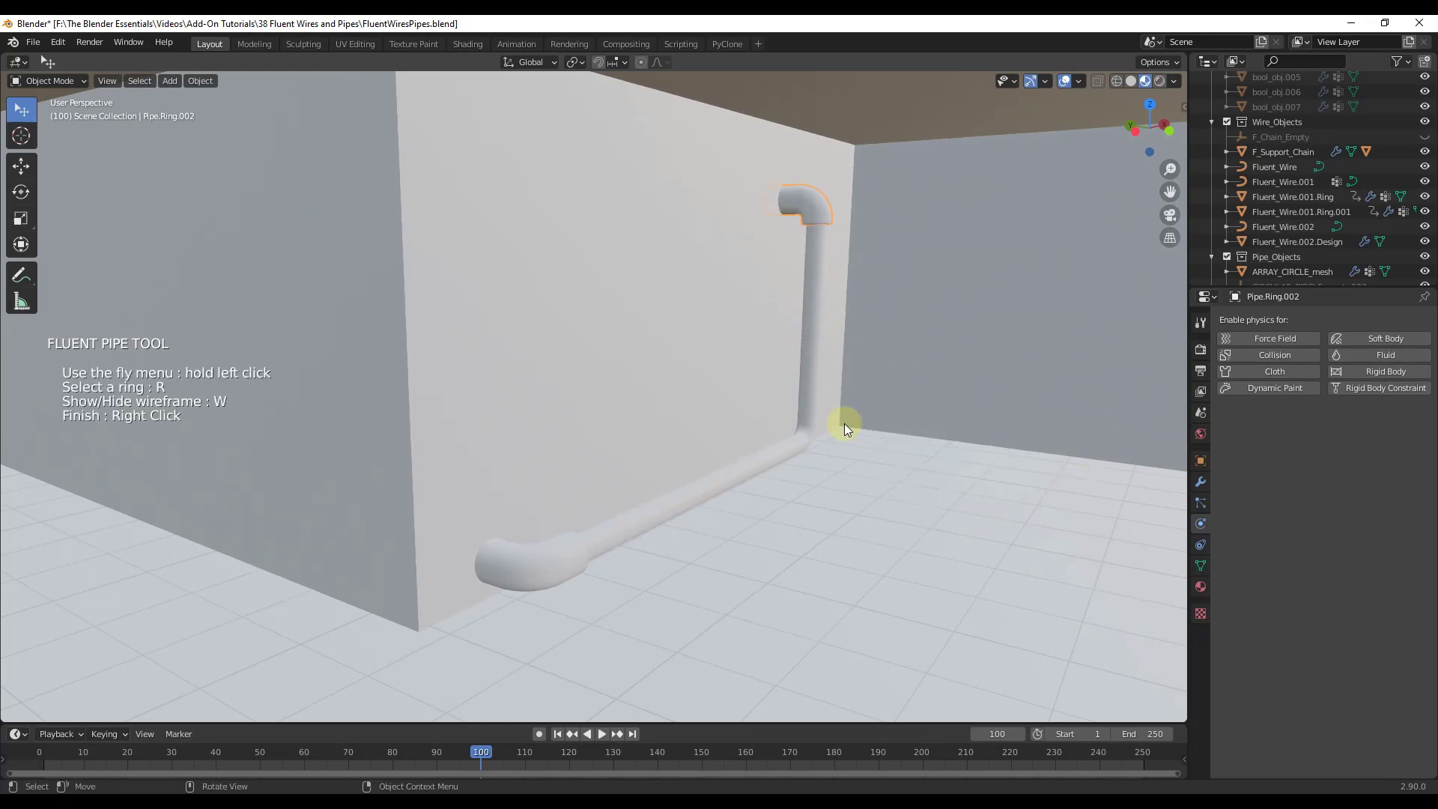
- Add a third ring to the pipe and position it midway along the horizontal run near the floor
{"action": "left_click_drag", "start_coordinate": [758, 449], "coordinate": [836, 565]}
{"action": "left_click_drag", "start_coordinate": [754, 530], "coordinate": [692, 366]}
{"action": "left_click_drag", "start_coordinate": [683, 310], "coordinate": [753, 266]}
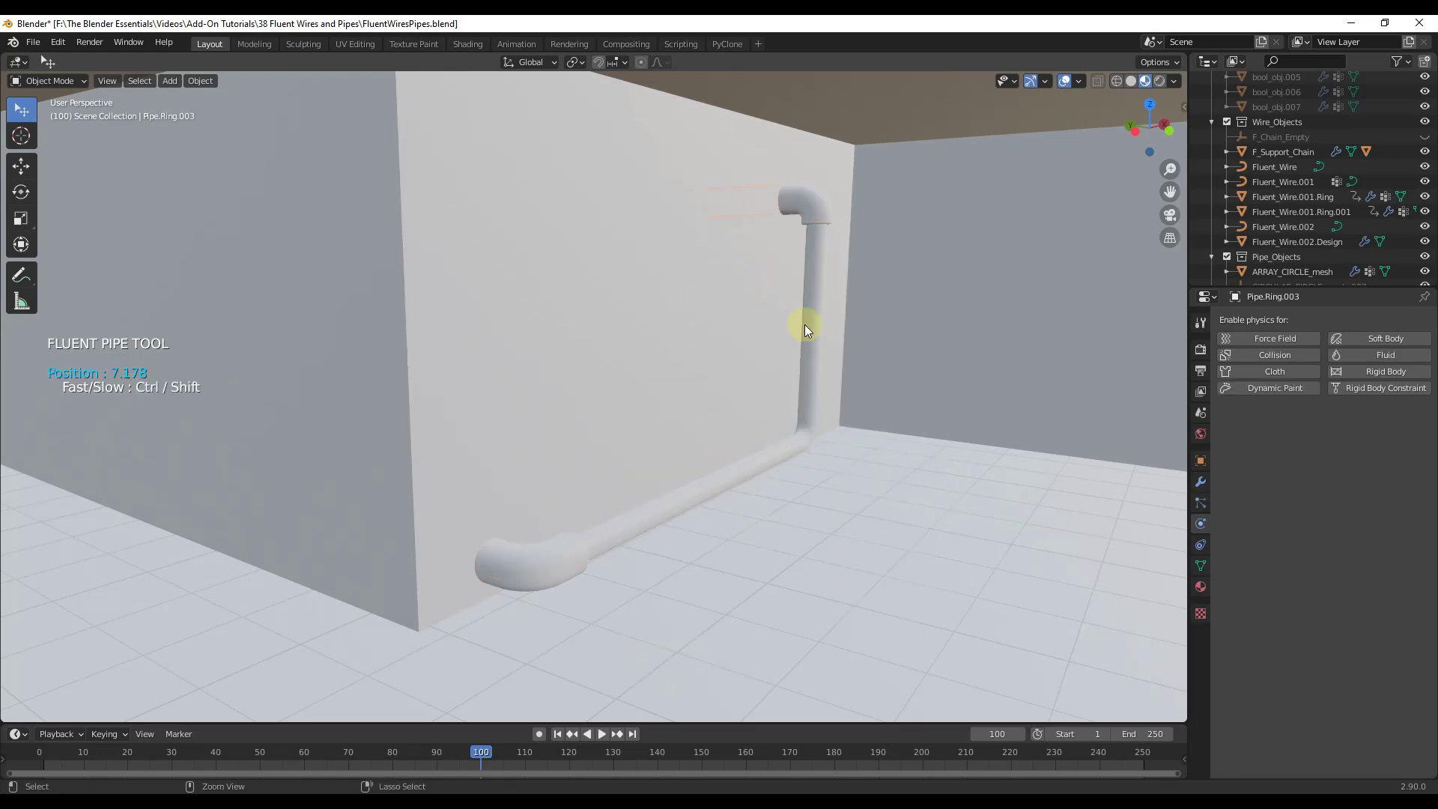
{"action": "left_click", "coordinate": [687, 338]}
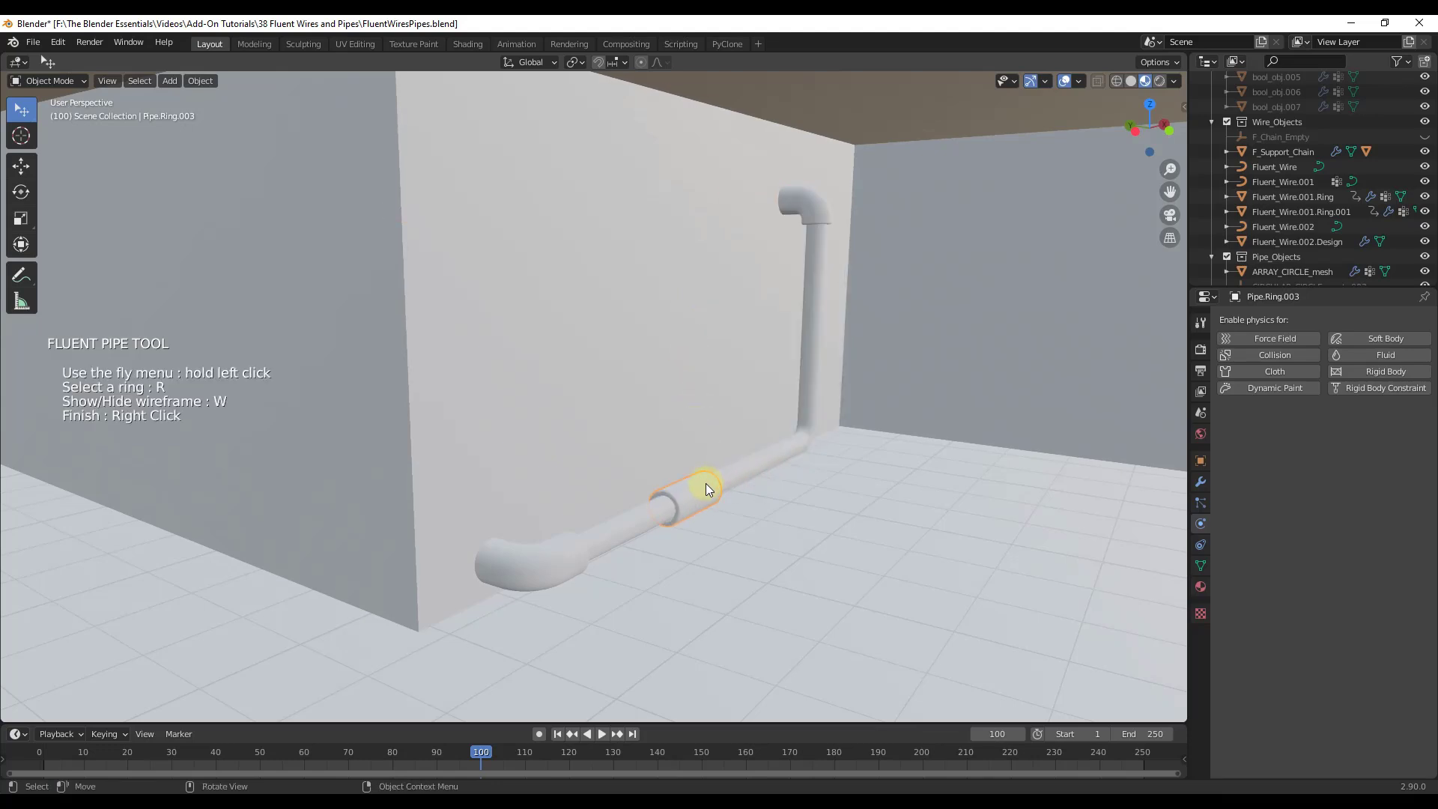
{"action": "mouse_move", "coordinate": [745, 426]}
{"action": "middle_mouse_down"}
{"action": "mouse_move", "coordinate": [757, 408]}
{"action": "mouse_move", "coordinate": [739, 426]}
{"action": "middle_mouse_up"}
{"action": "scroll", "coordinate": [724, 491], "scroll_direction": "down", "scroll_amount": 1}
{"action": "middle_click_drag", "start_coordinate": [724, 487], "coordinate": [622, 479]}
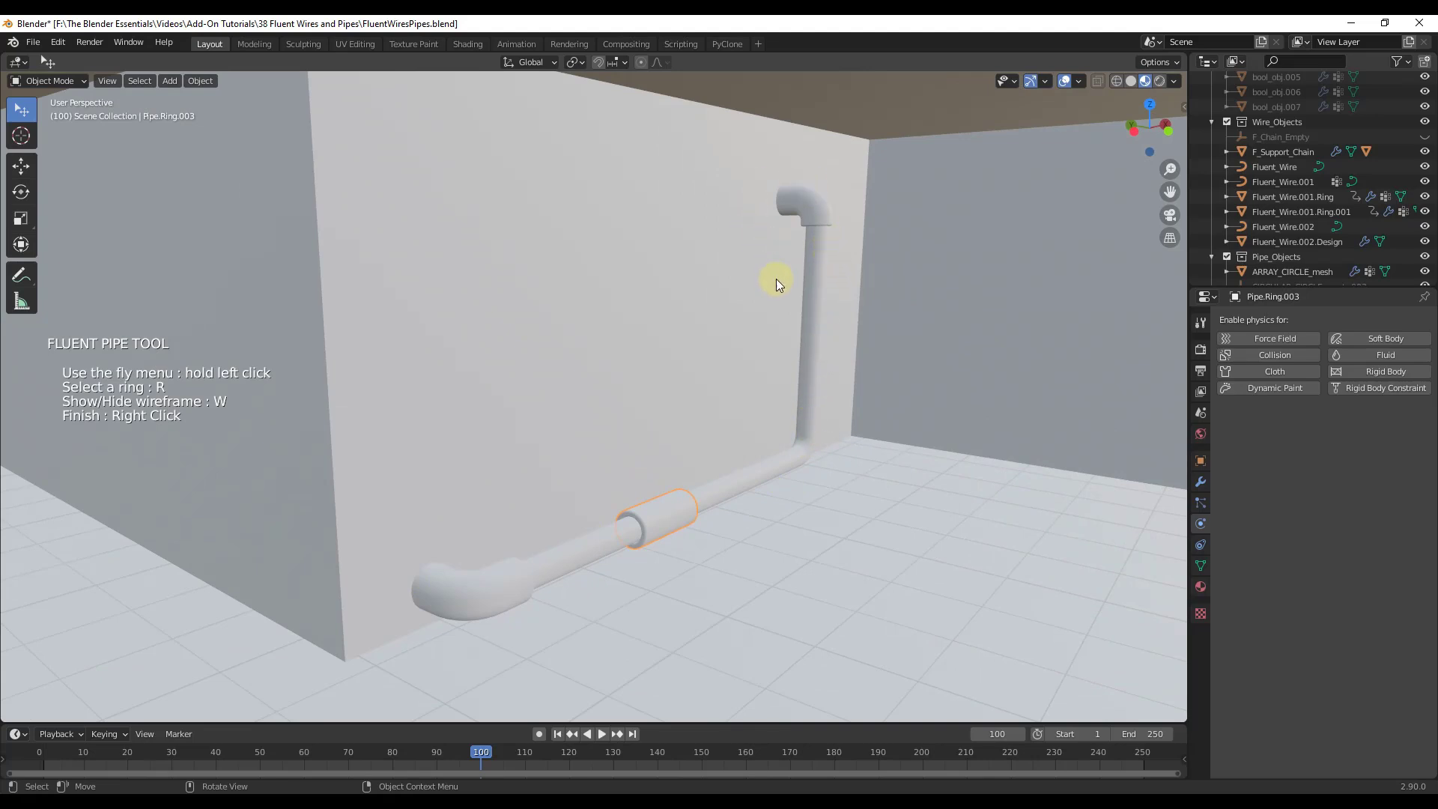
{"action": "middle_click_drag", "start_coordinate": [771, 496], "coordinate": [655, 473]}
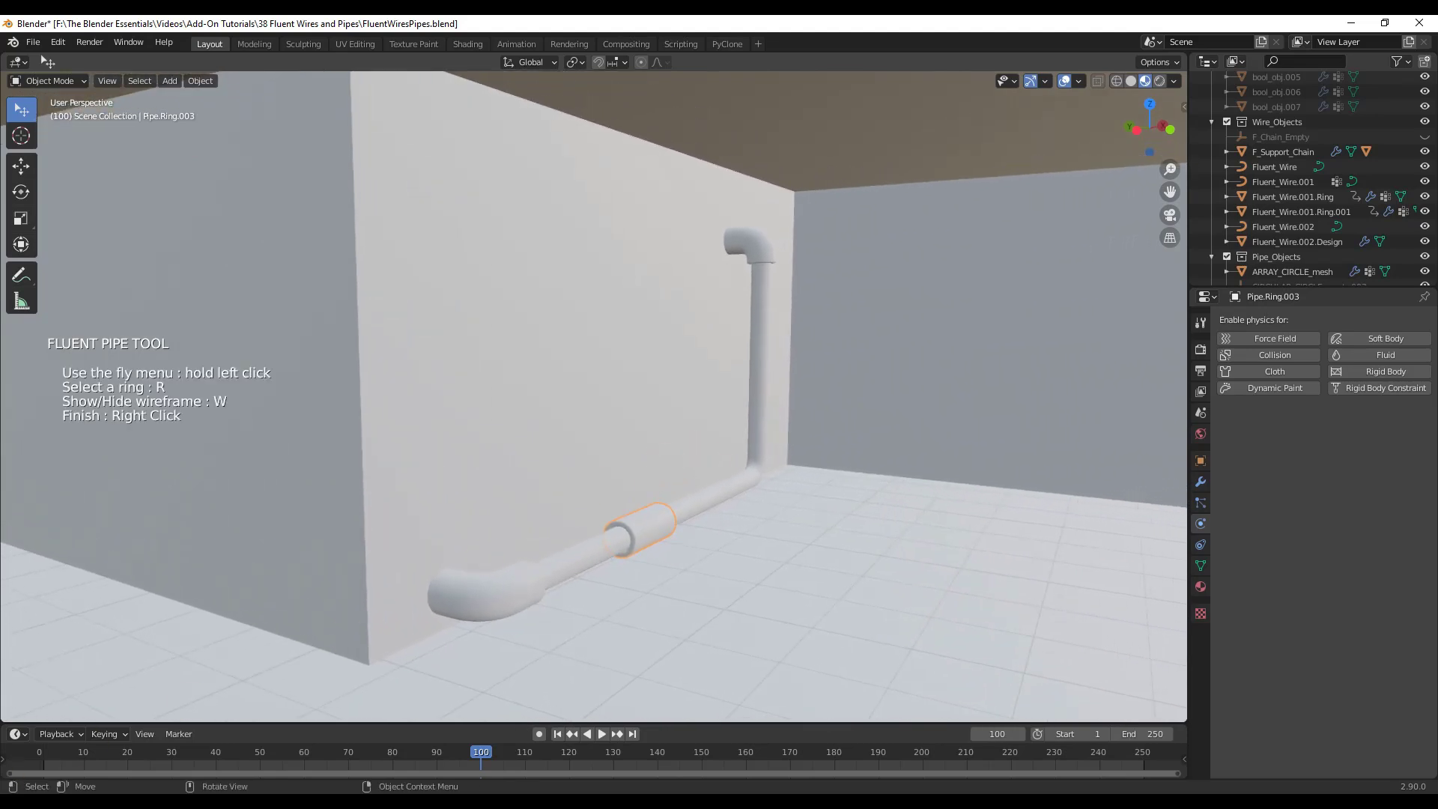